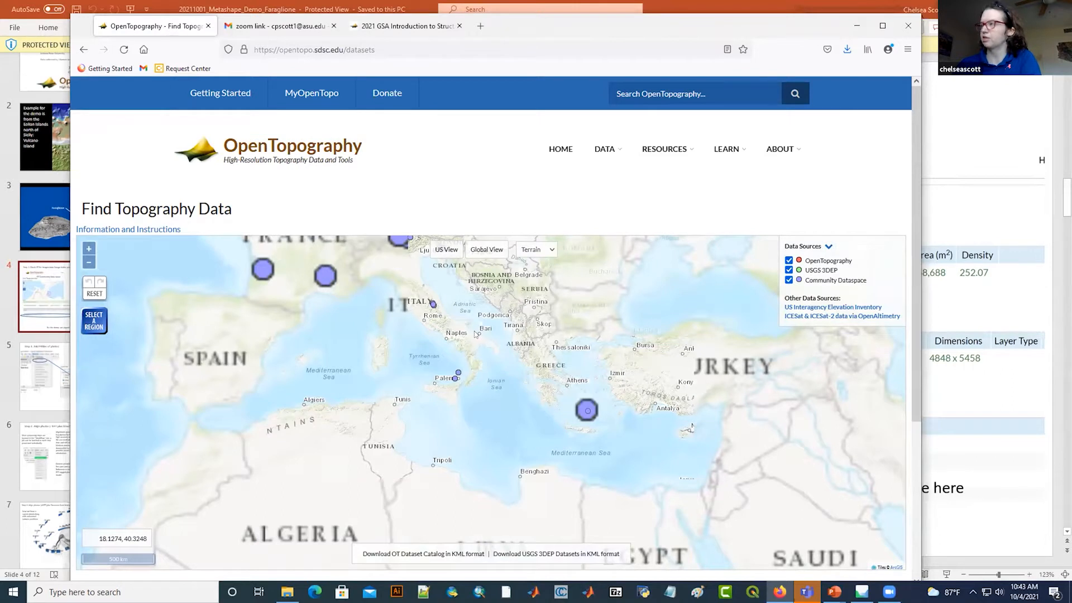
Step: Select a map region around Vulcano Island and open the community dataset "2018 Faraglione, Vulcano Island, Sicily, Italy (simple demo)" to review its details
scroll(522, 355, up, 1)
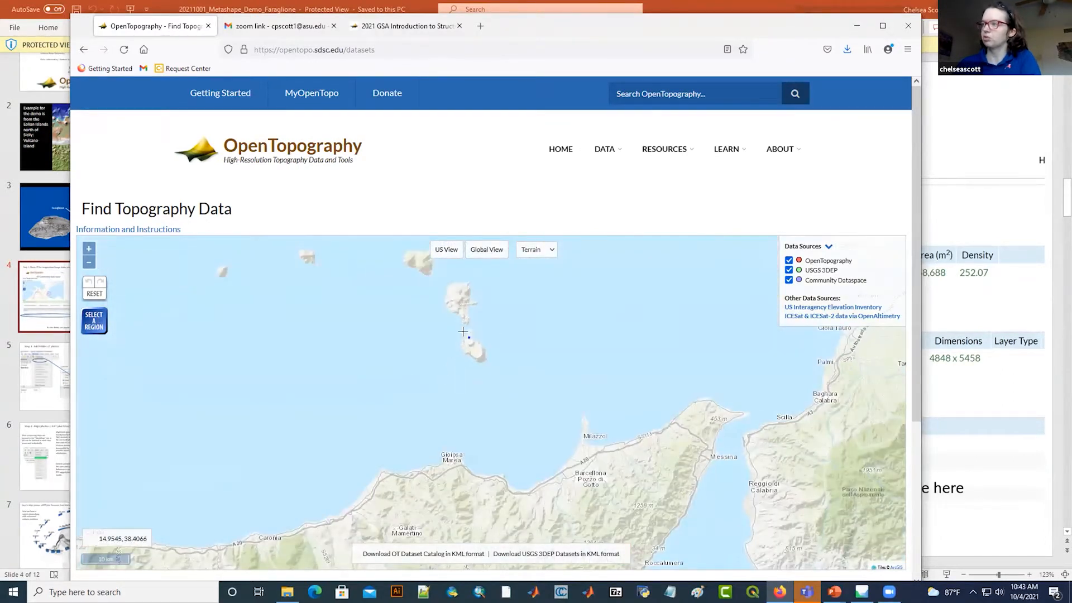
drag(465, 334, 484, 351)
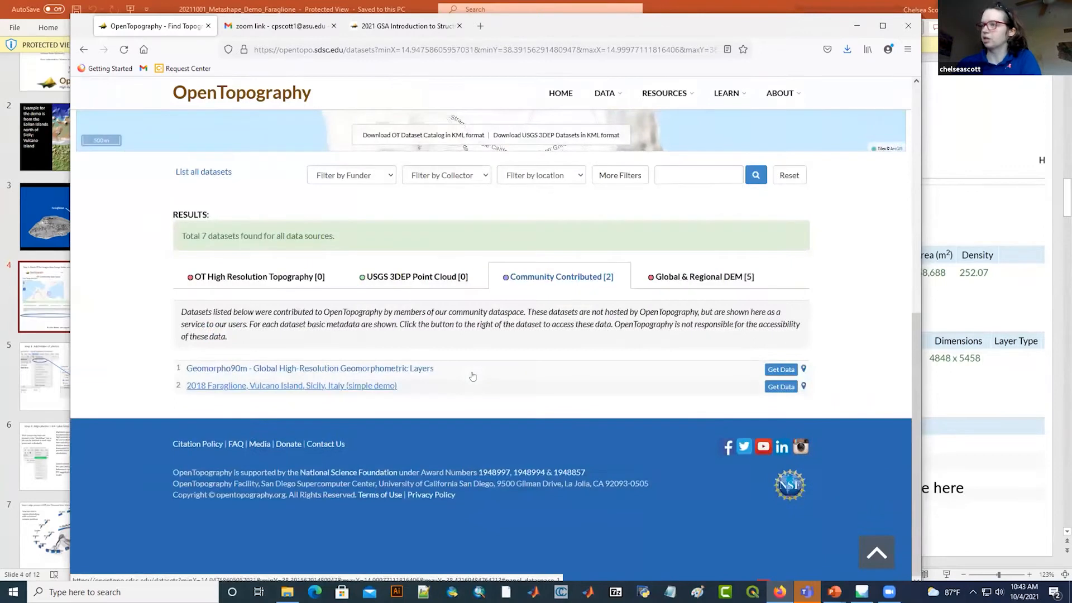
click(227, 385)
scroll(610, 407, down, 2)
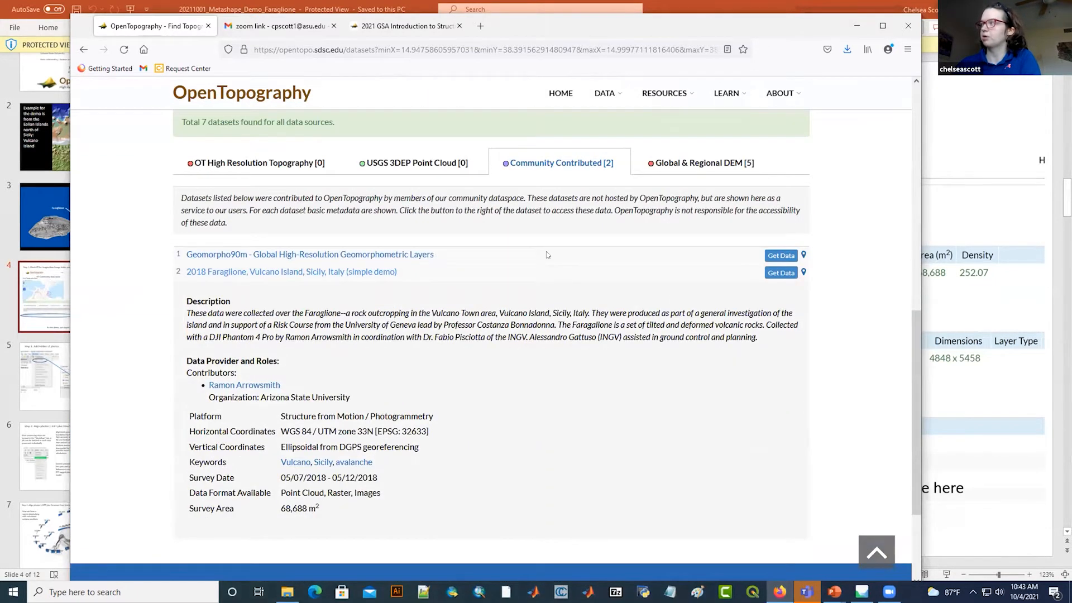
click(781, 273)
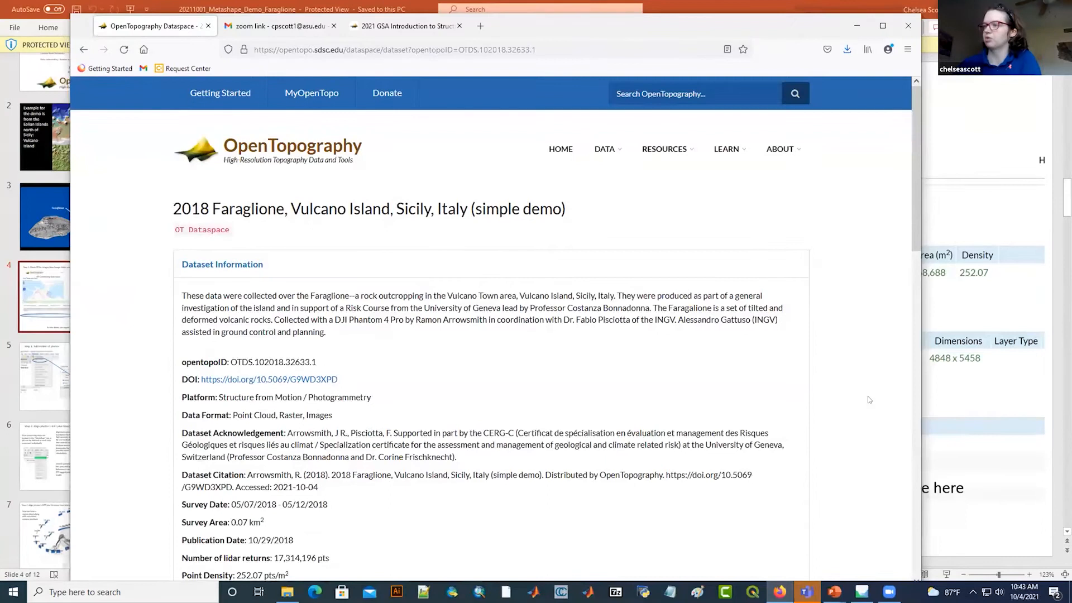
scroll(869, 399, down, 3)
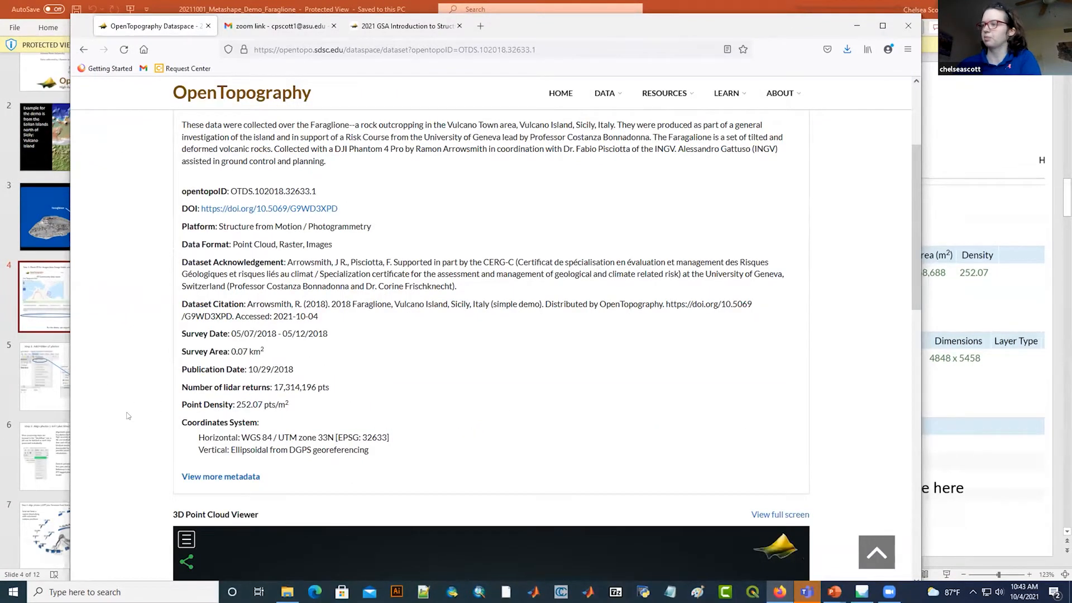
scroll(664, 98, down, 1)
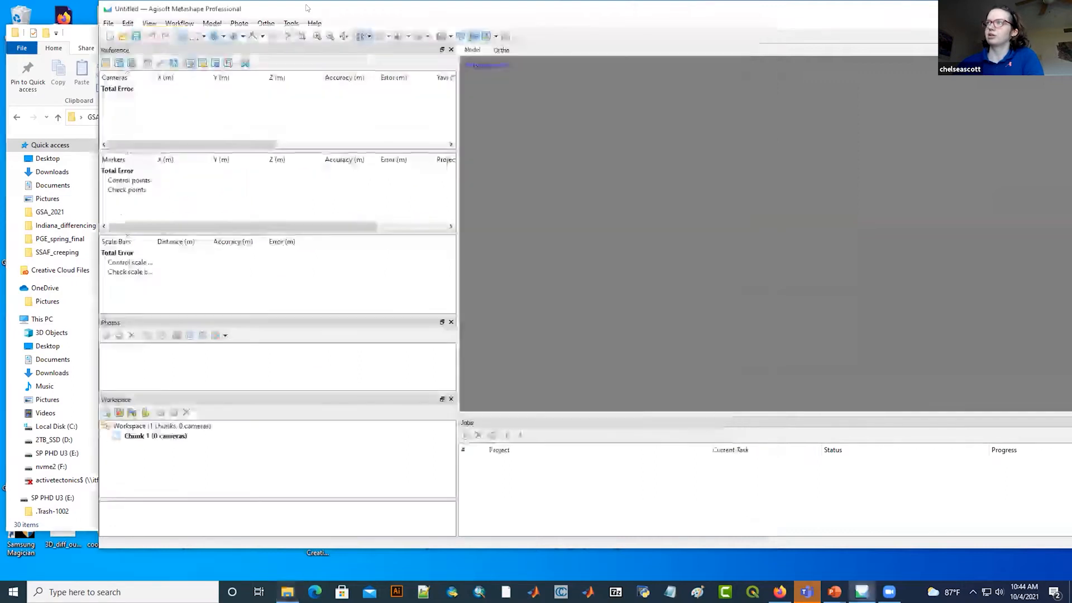
Step: Switch to Agisoft Metashape and reposition its window so the whole workspace fits on the screen
click(309, 9)
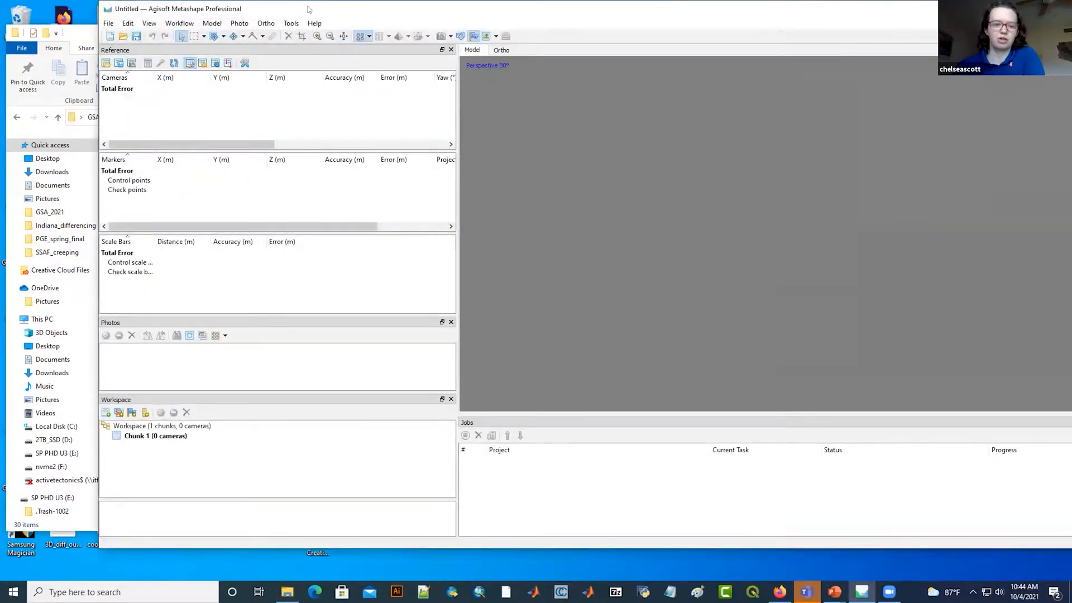
drag(309, 10, 298, 43)
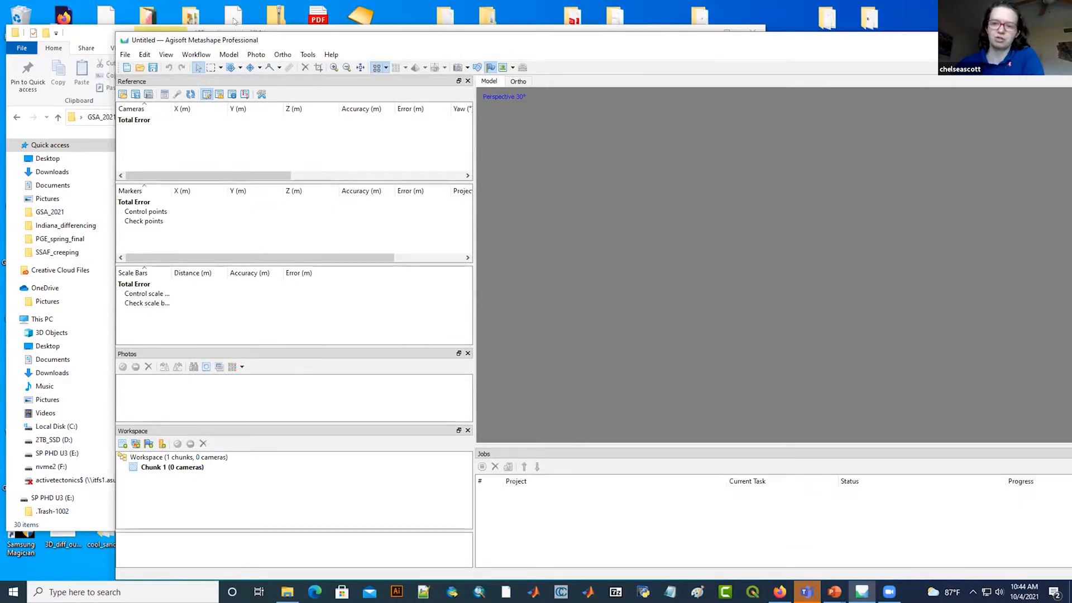
drag(249, 40, 173, 28)
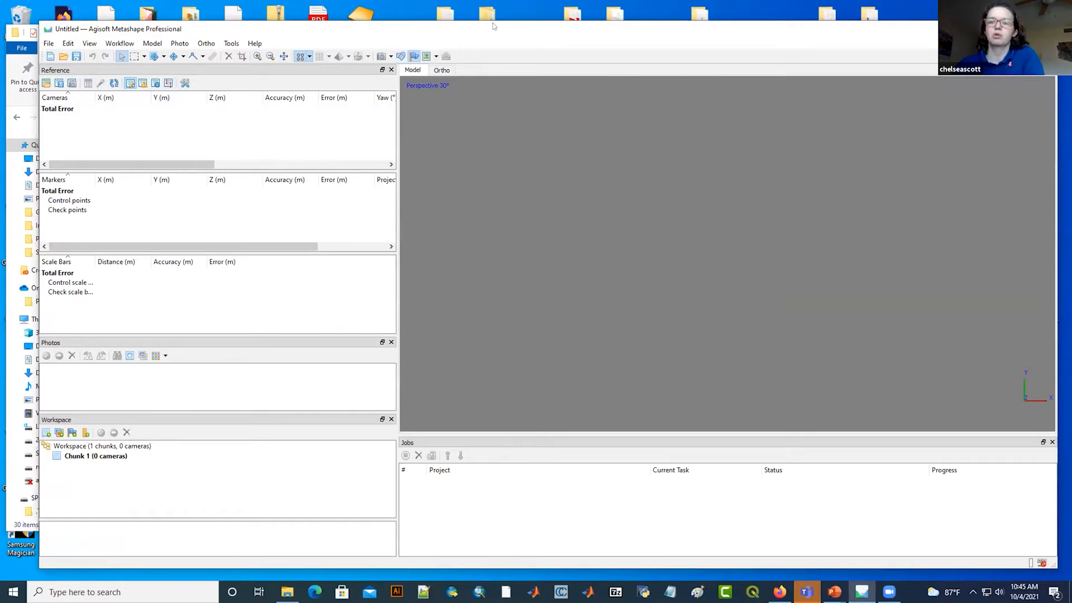
drag(282, 37, 276, 18)
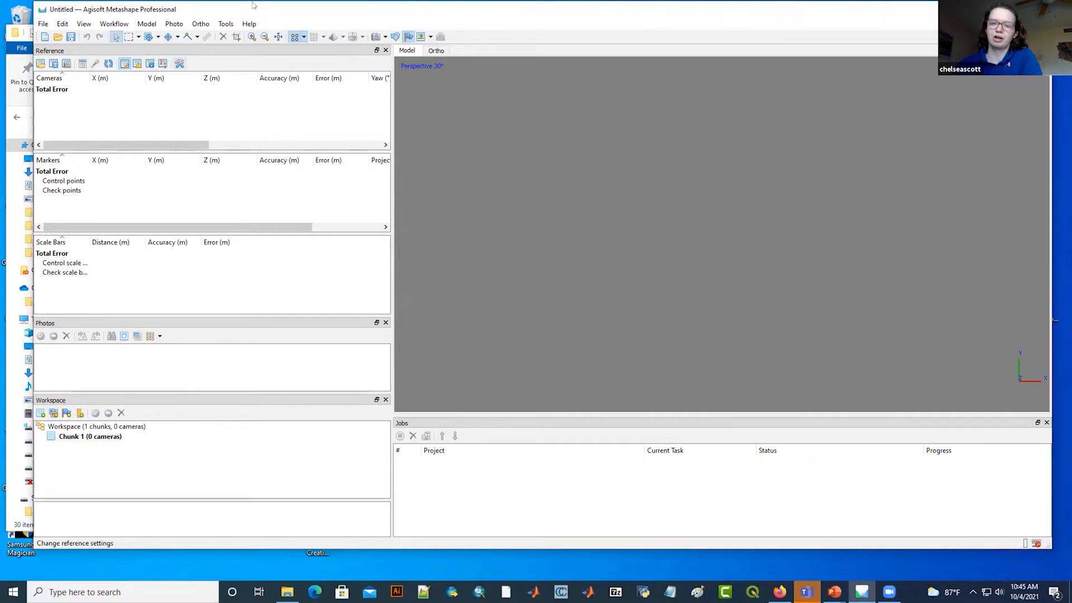
Step: Add the photo folder 18Faraglione_Italy_SfM_Images from GSA_2021 to the chunk, using the Single cameras layout
click(114, 24)
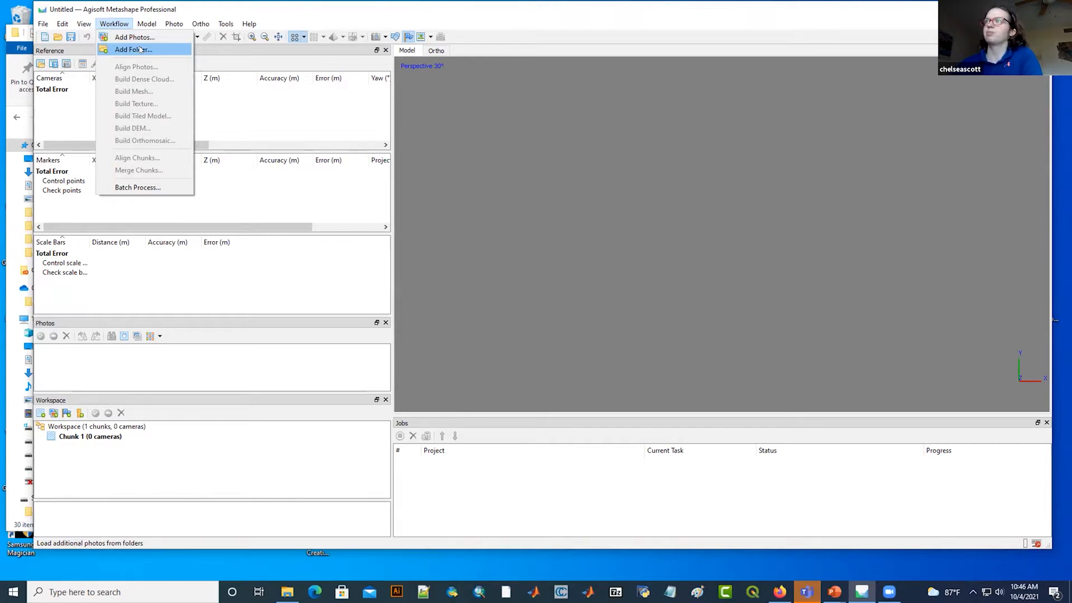
click(140, 50)
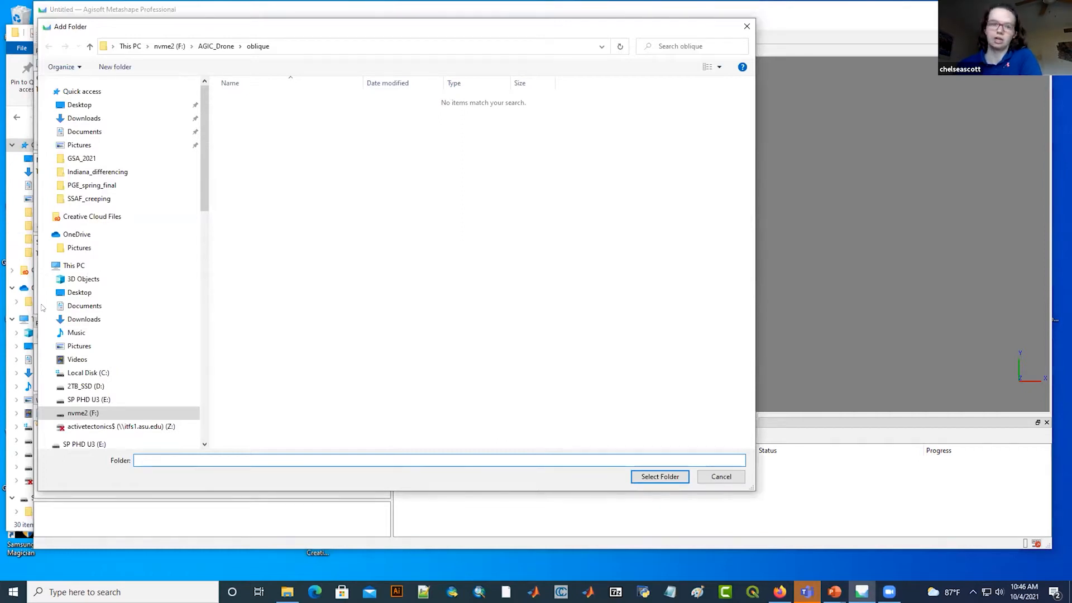
click(82, 158)
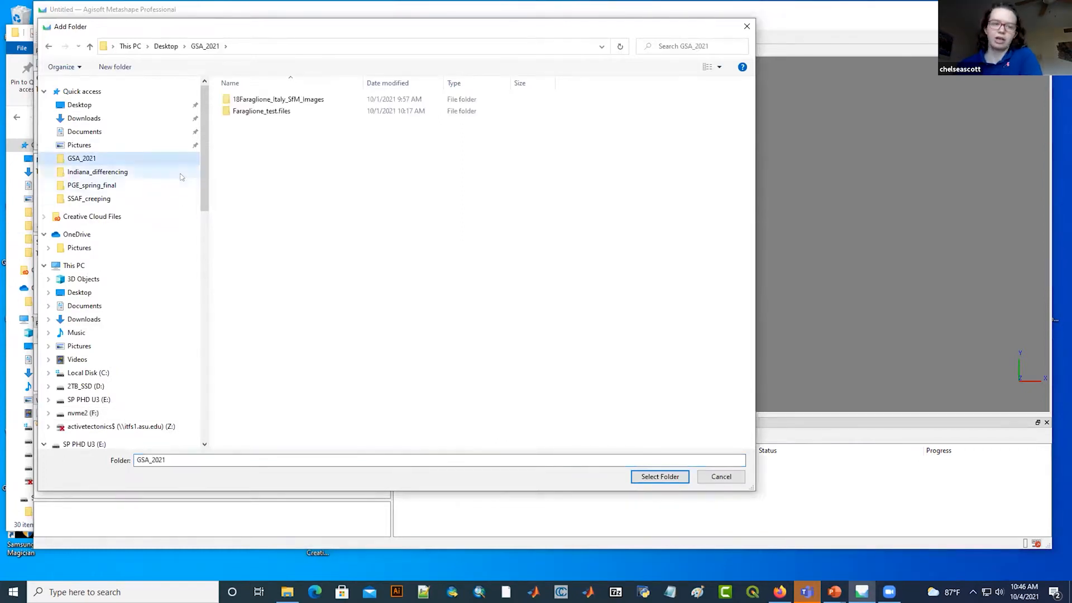
click(228, 101)
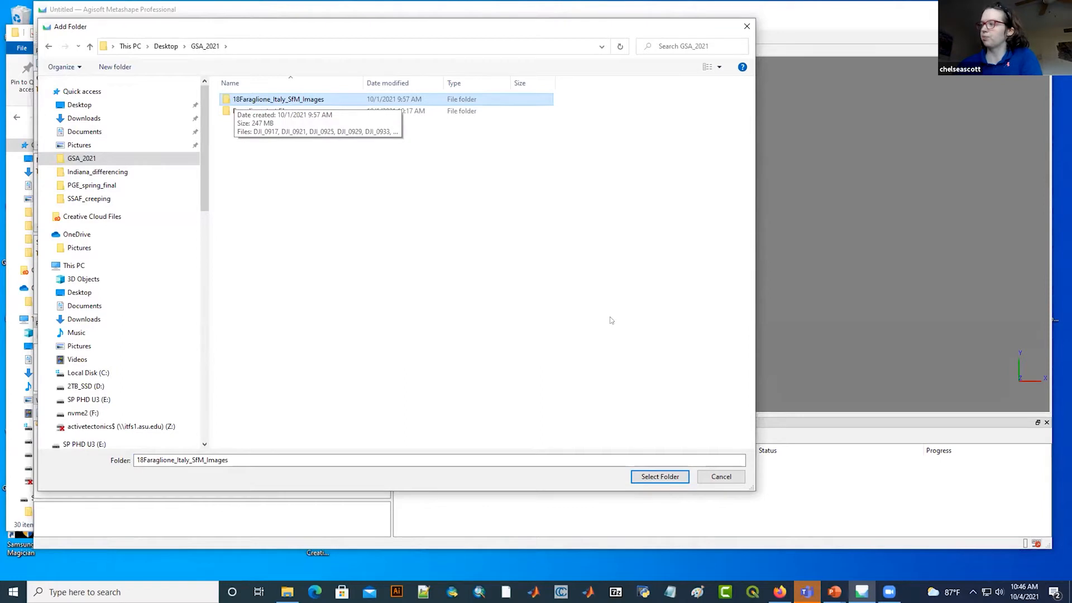
click(657, 478)
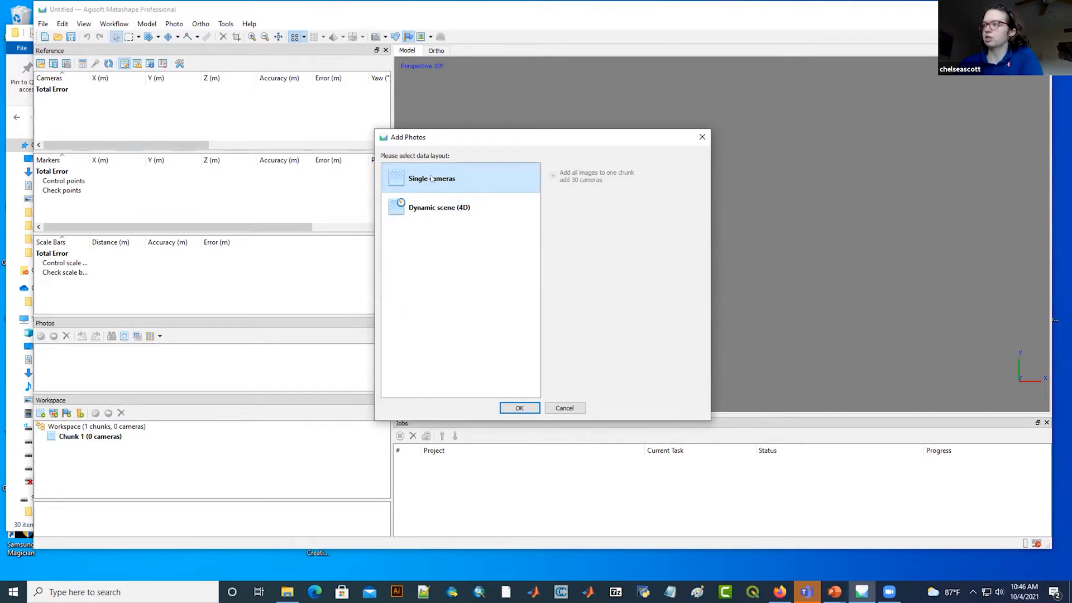
click(518, 408)
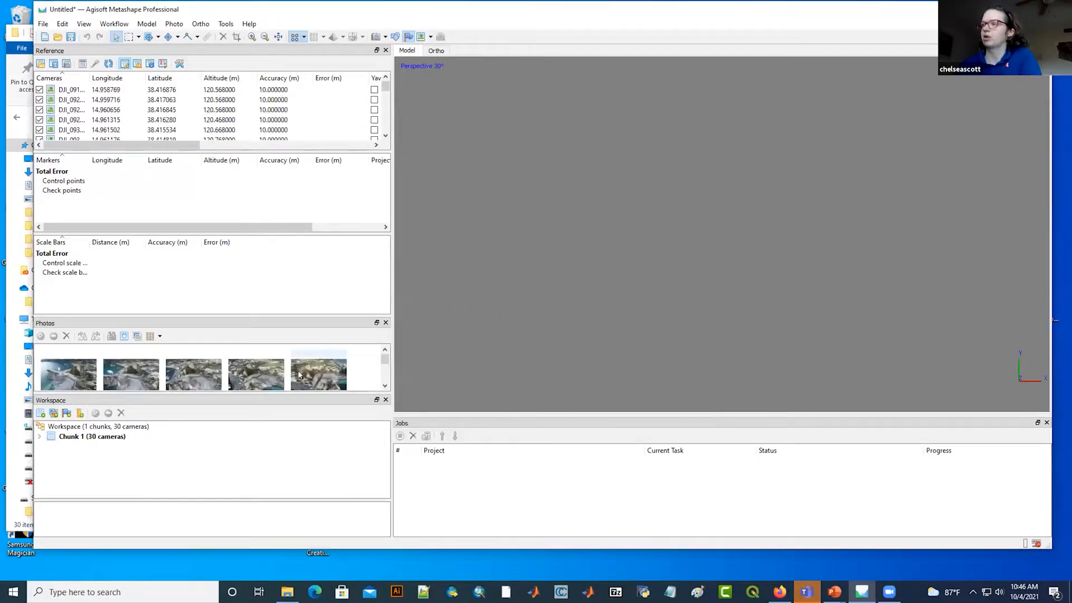
Step: Enlarge the Photos pane and inspect a sample of the drone images, including DJI_0917, DJI_0929, DJI_0943, DJI_0996 and DJI_0999
double_click(68, 371)
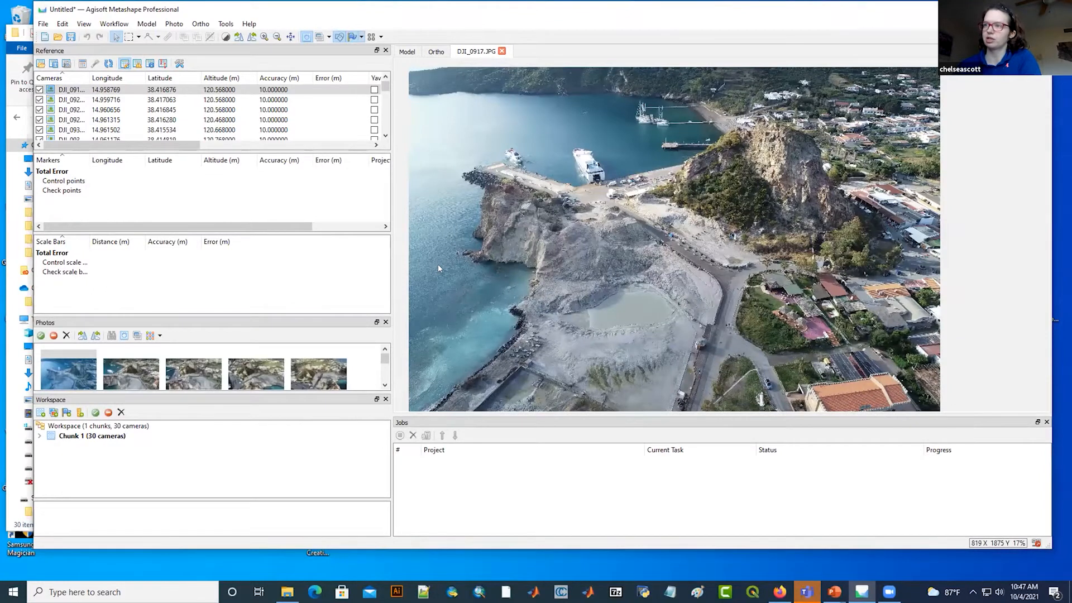
drag(301, 316, 299, 204)
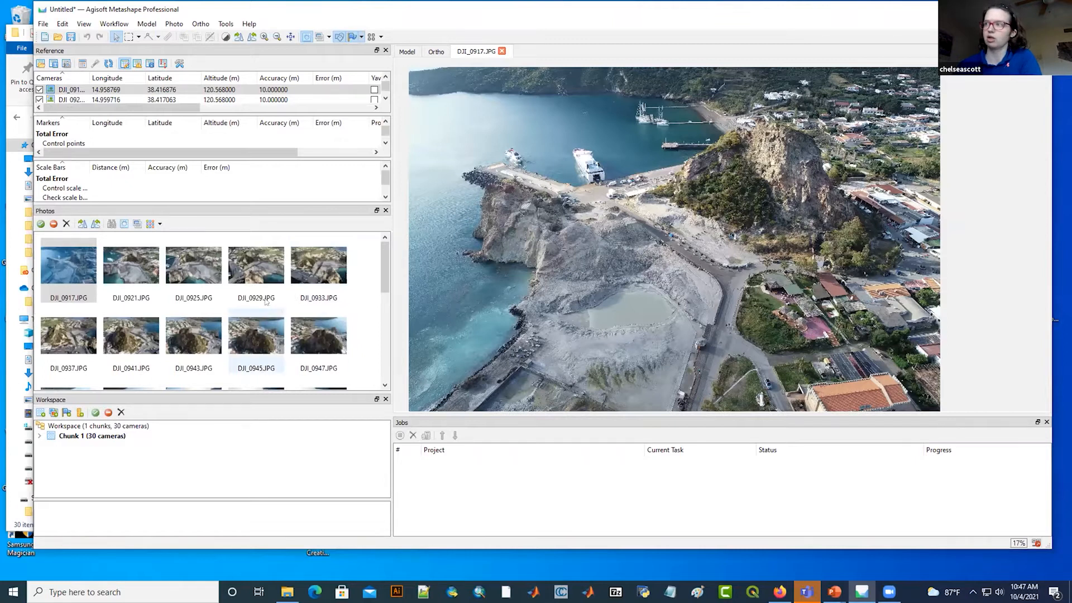
double_click(259, 271)
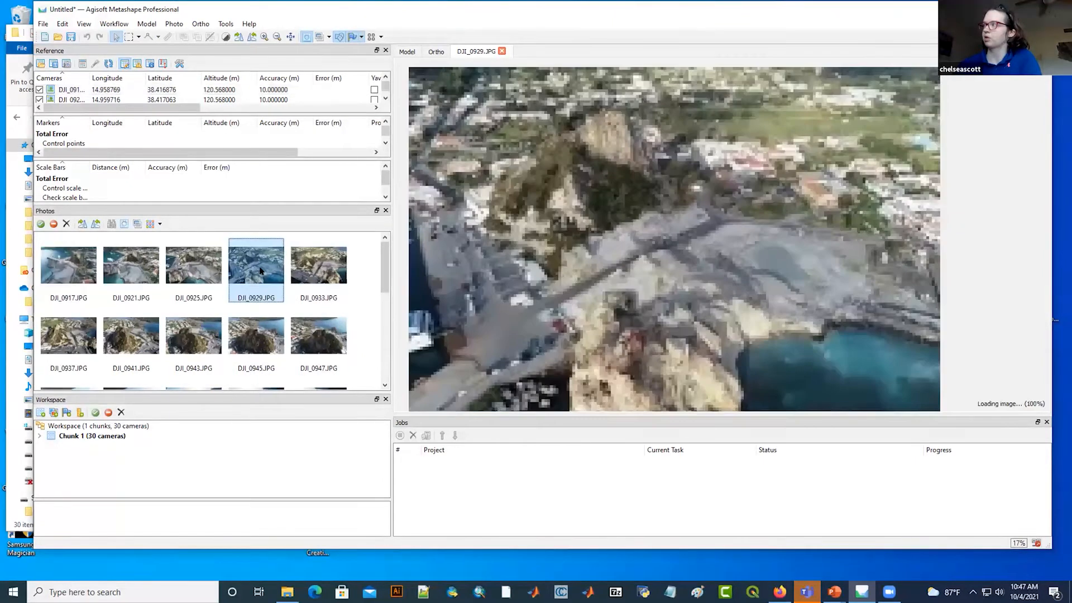
double_click(313, 341)
double_click(196, 335)
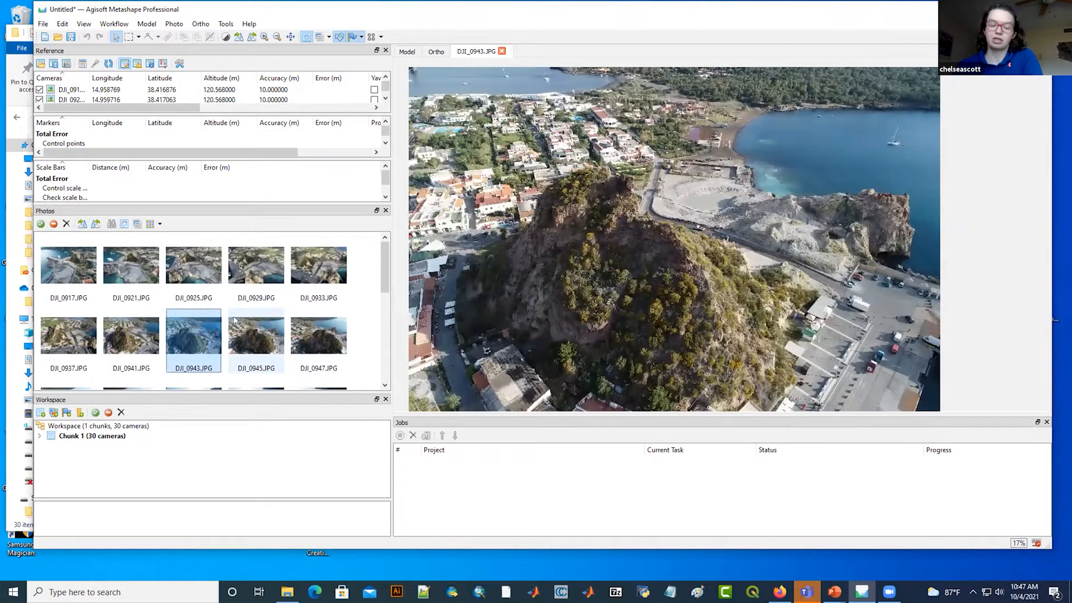
scroll(234, 319, down, 3)
scroll(235, 320, down, 2)
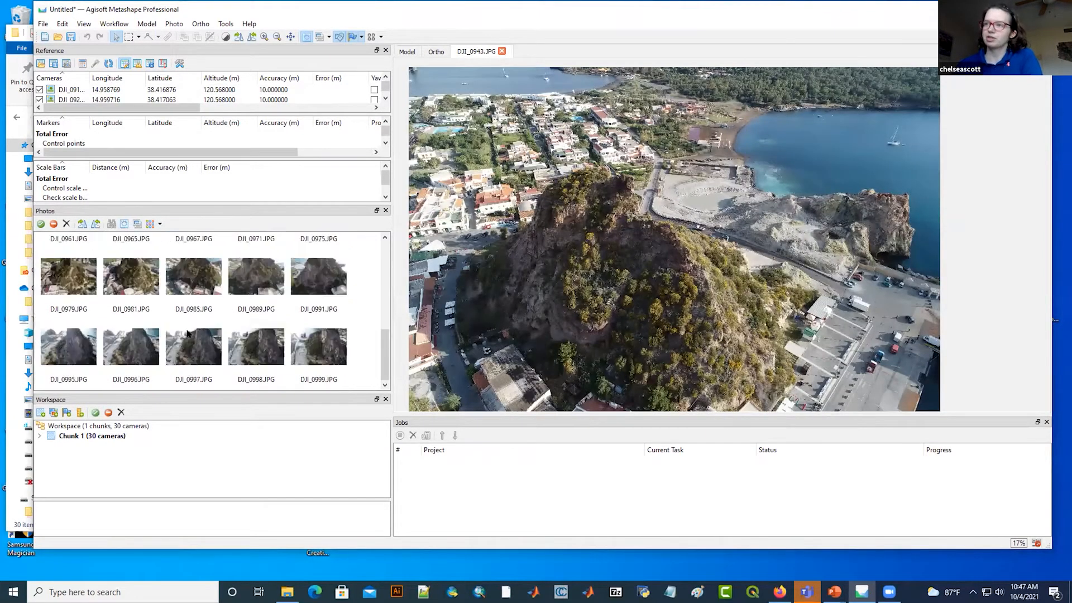
double_click(135, 341)
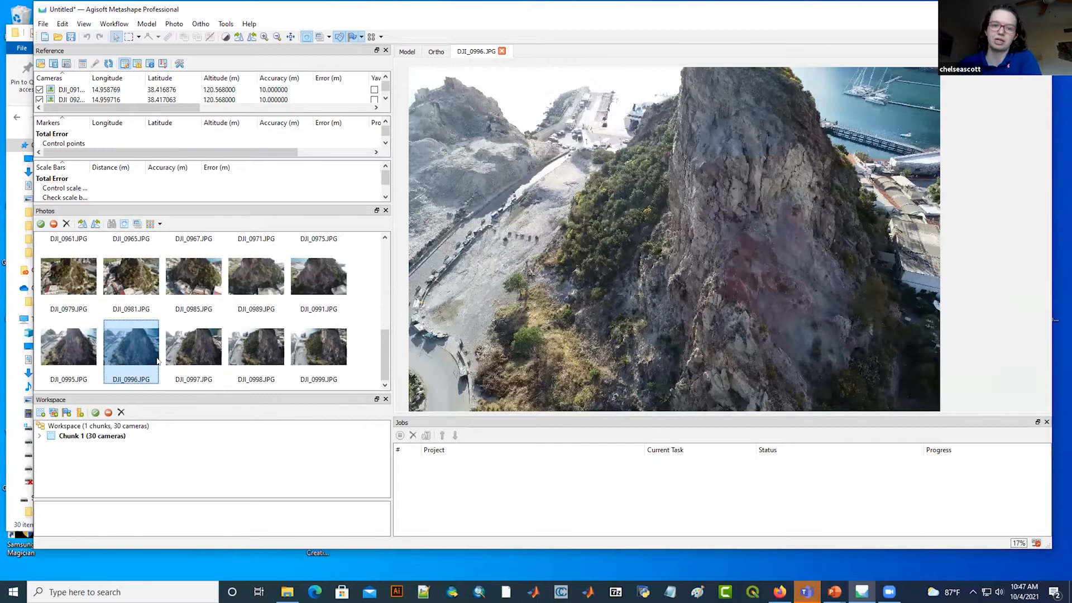
double_click(261, 349)
double_click(330, 350)
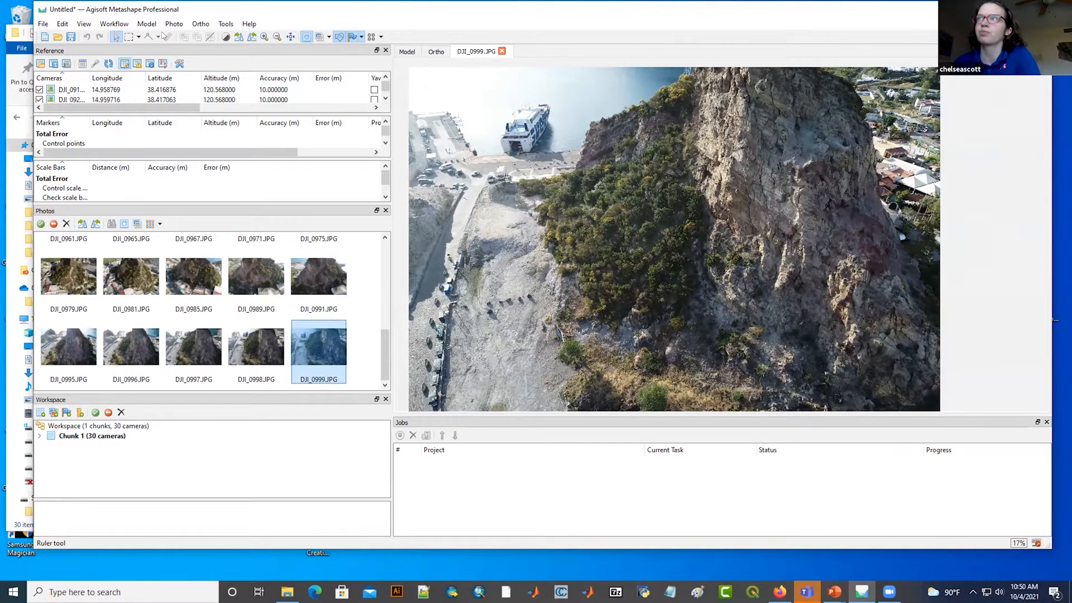
Step: Align the photos at Medium accuracy with generic preselection and Source reference preselection enabled
click(110, 24)
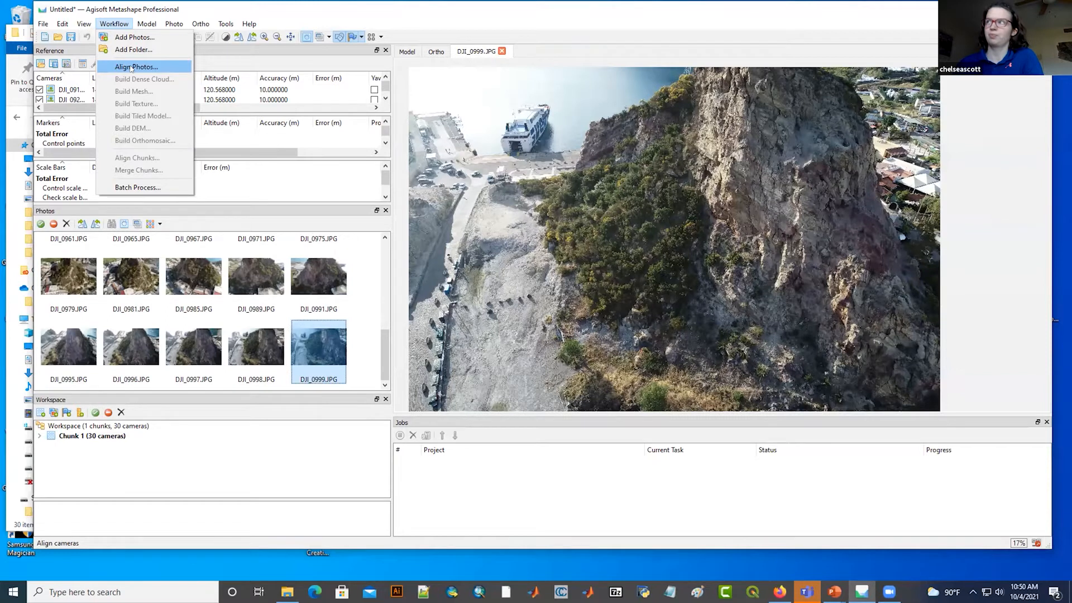
key(Return)
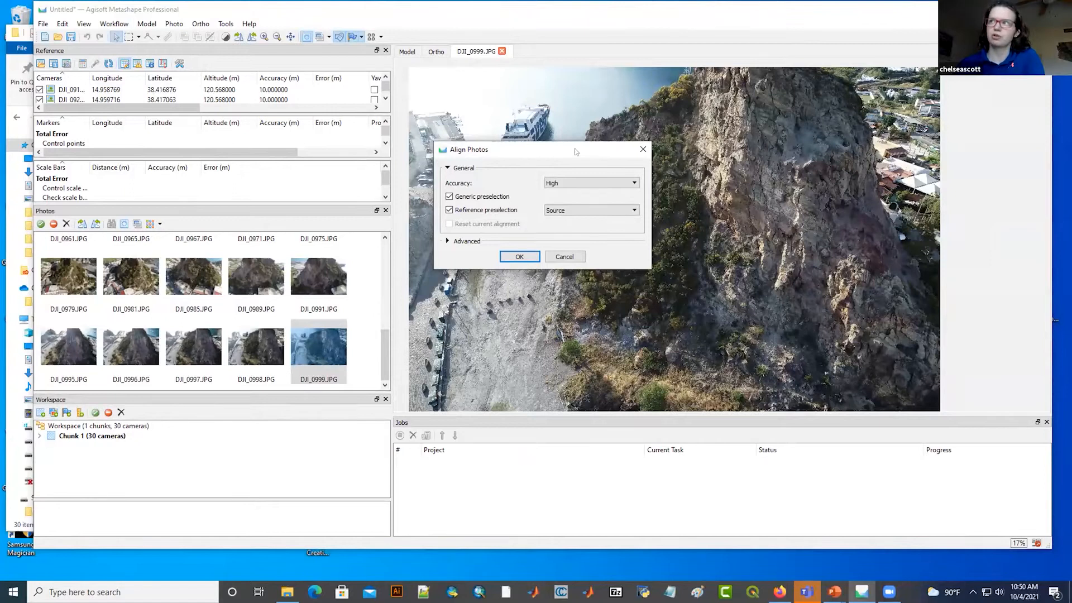
drag(576, 152, 275, 104)
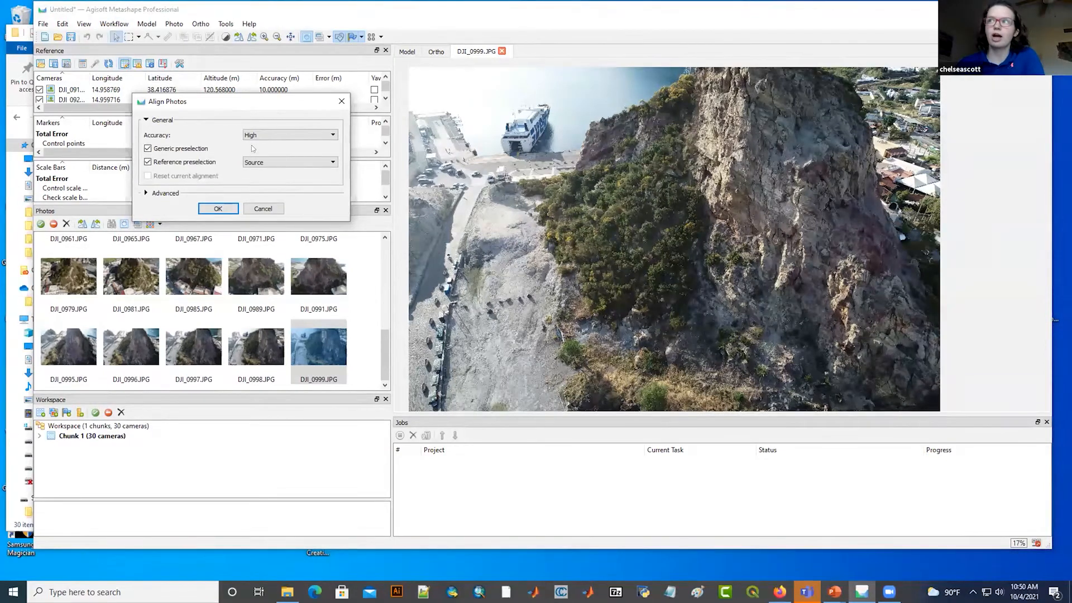
click(273, 136)
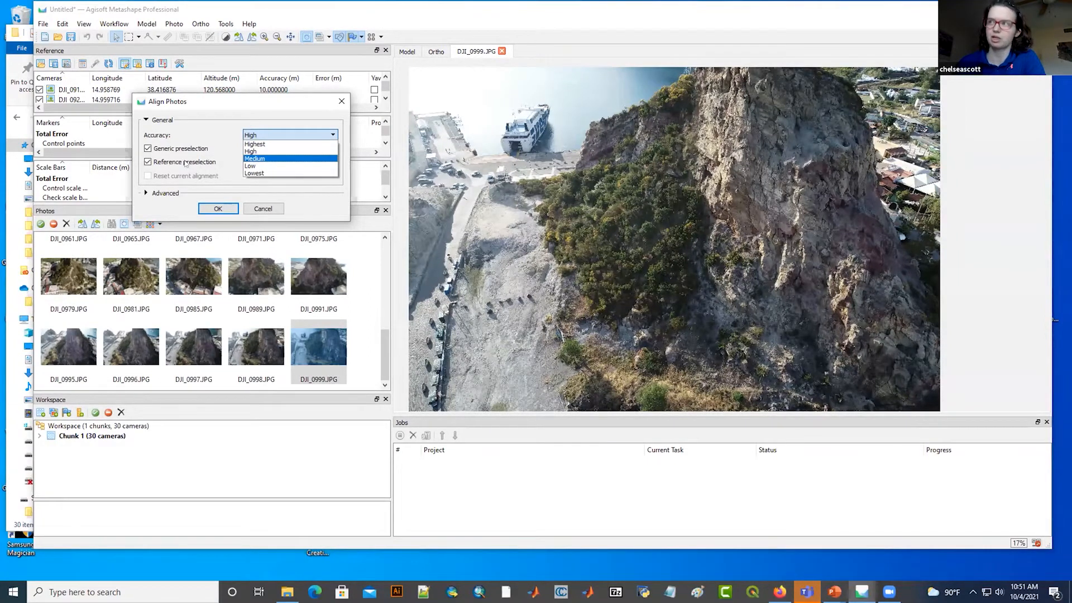
click(251, 159)
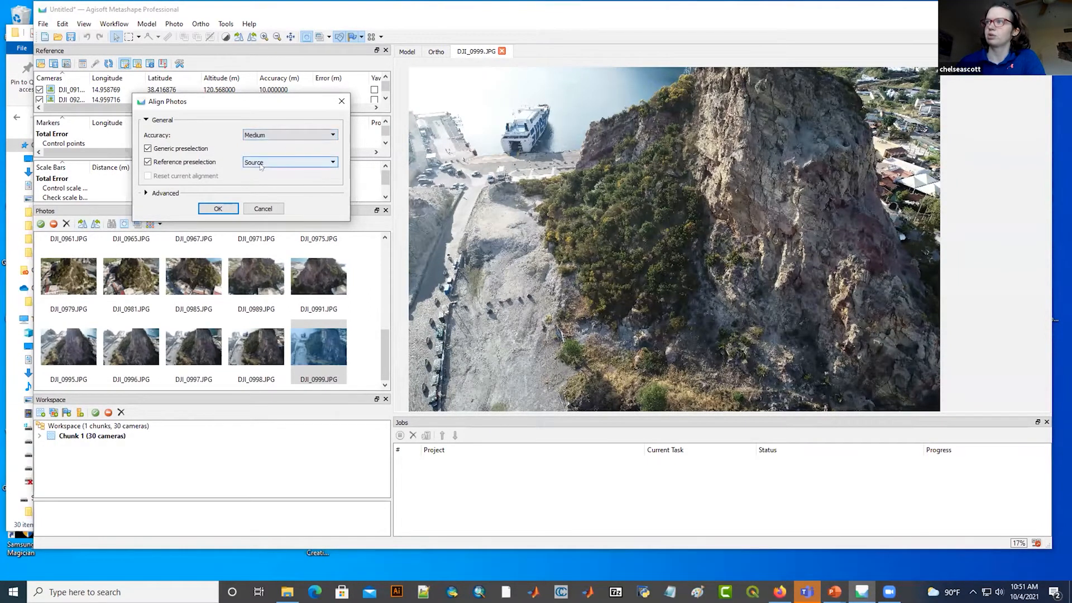
click(217, 208)
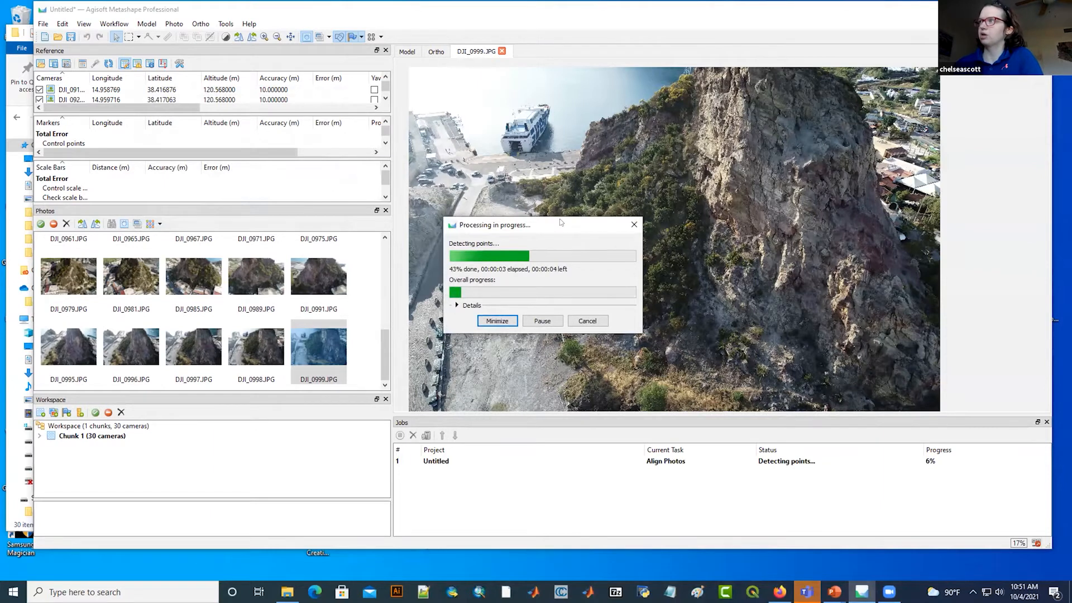
drag(560, 222, 506, 104)
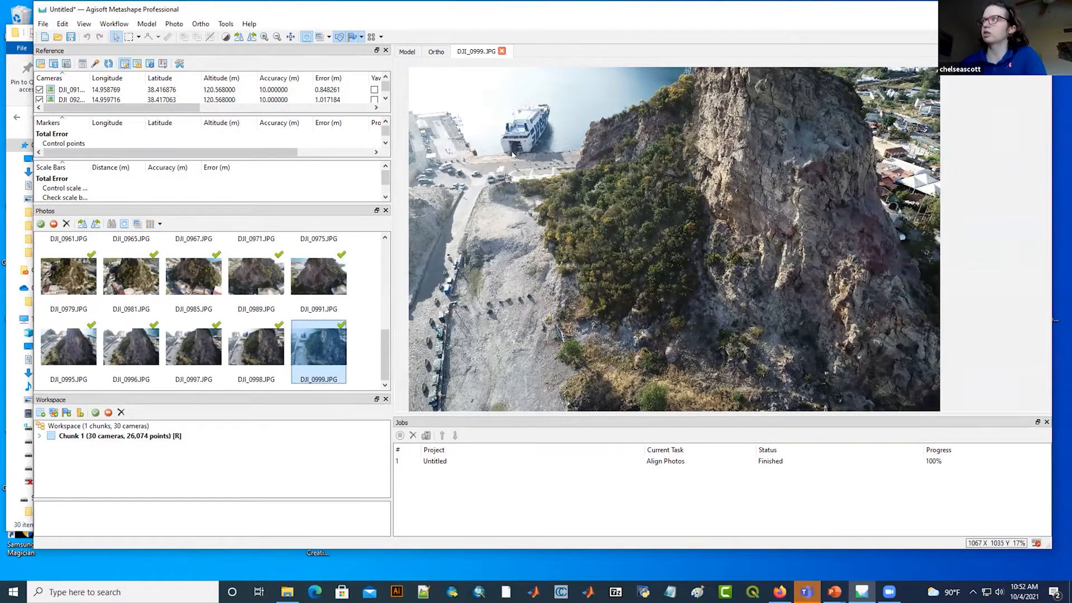
Step: Close the DJI_0999 photo, check the Ortho view, and examine the extent of the sparse point cloud in the Model view
click(502, 51)
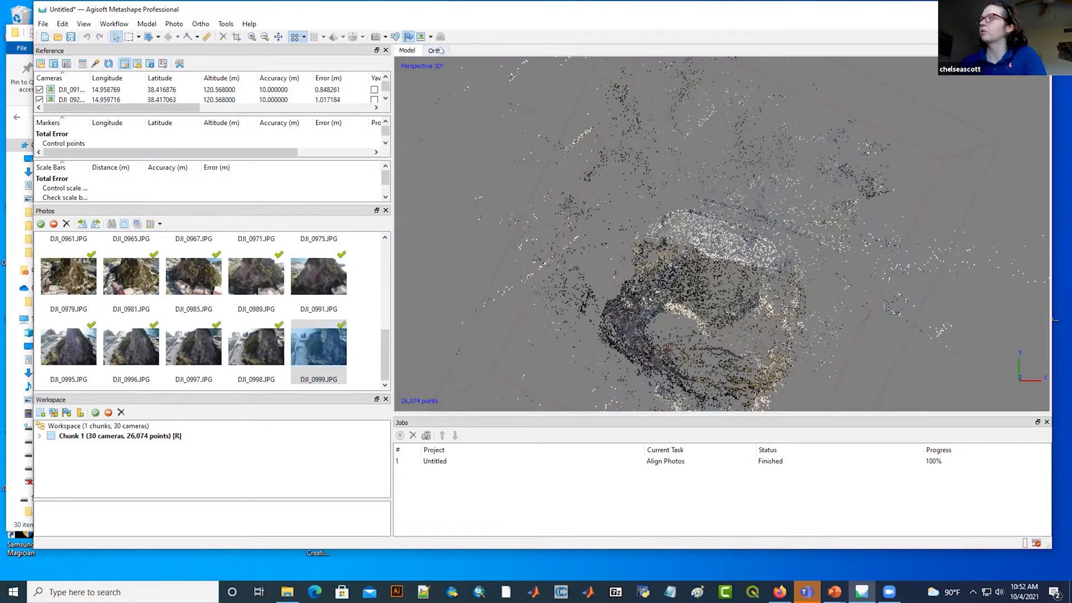
click(441, 51)
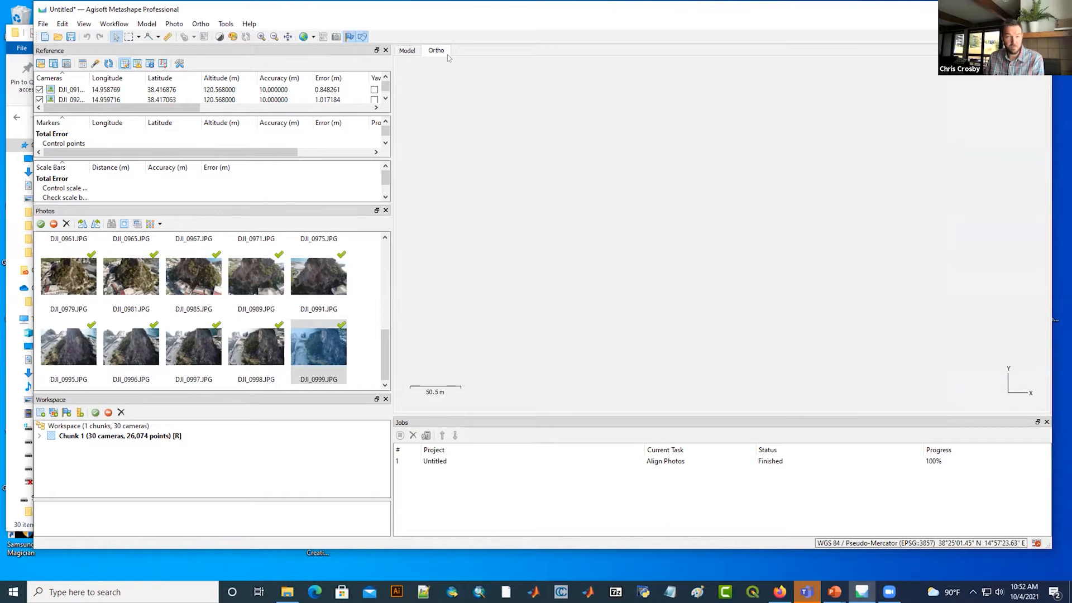
click(409, 51)
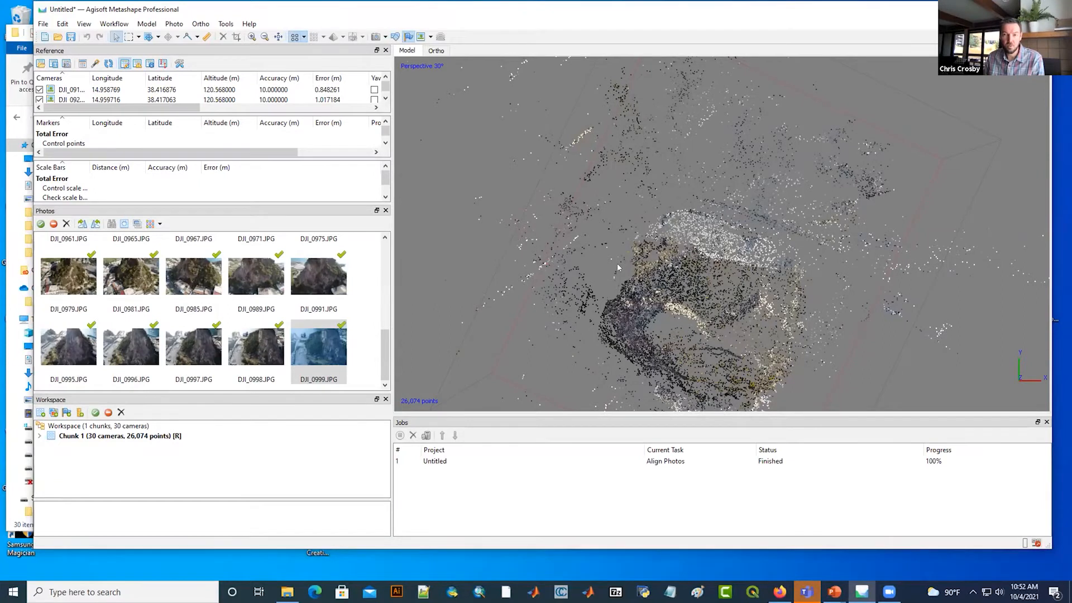
scroll(665, 249, down, 3)
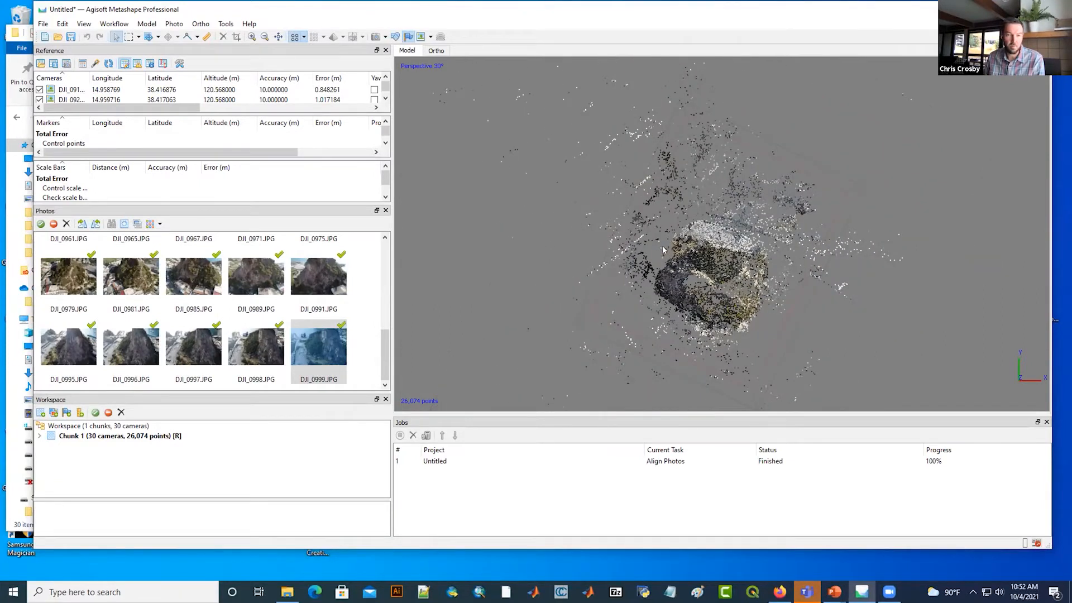
scroll(664, 249, down, 2)
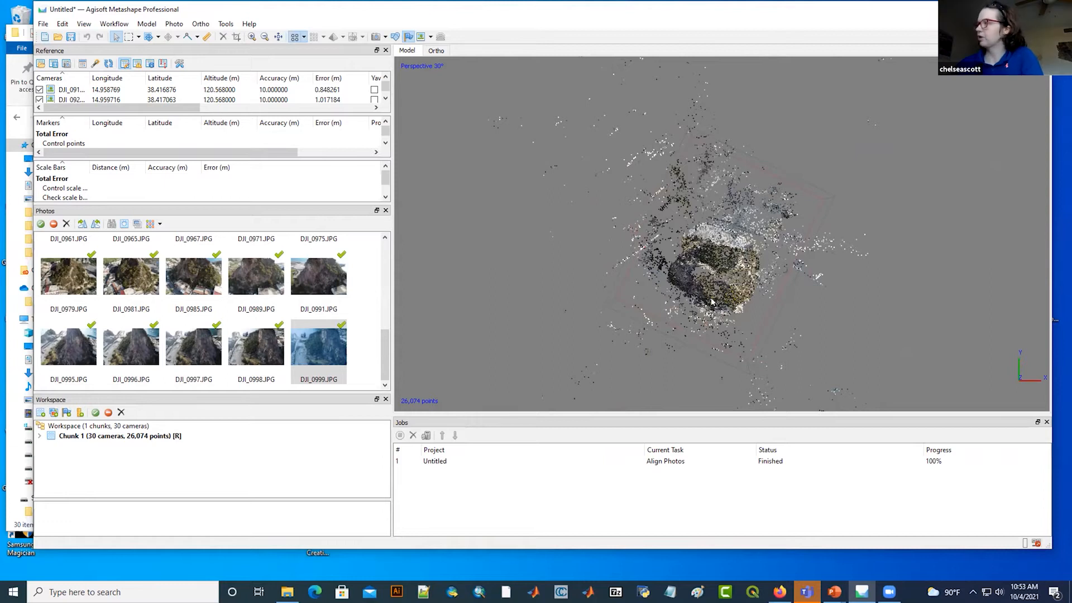
Step: Inspect the sparse point cloud of the rock from side and oblique angles
drag(712, 301, 720, 232)
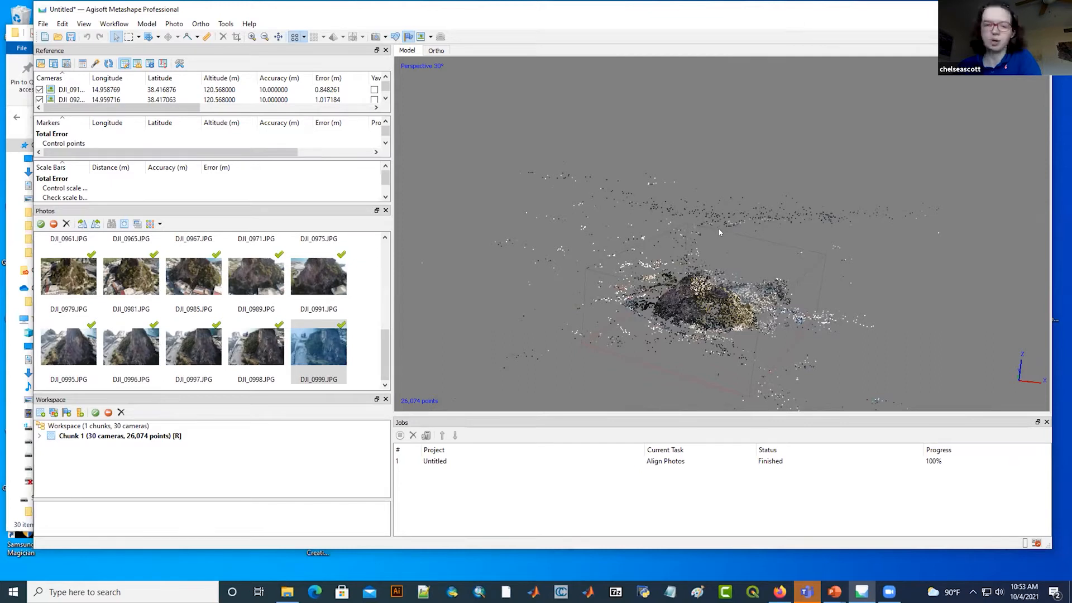
drag(720, 232, 720, 285)
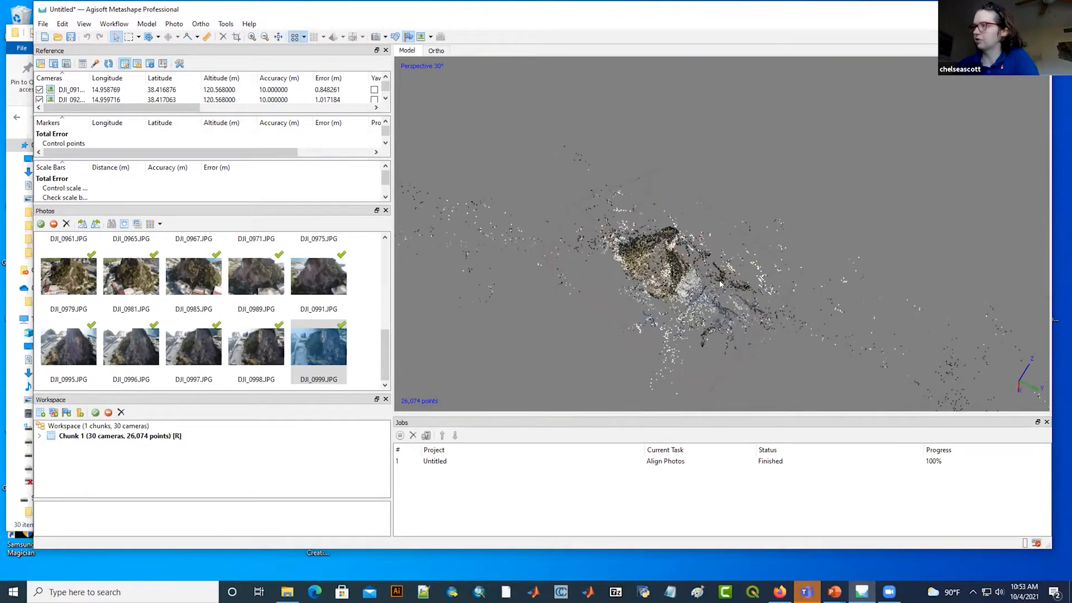
drag(720, 284, 794, 295)
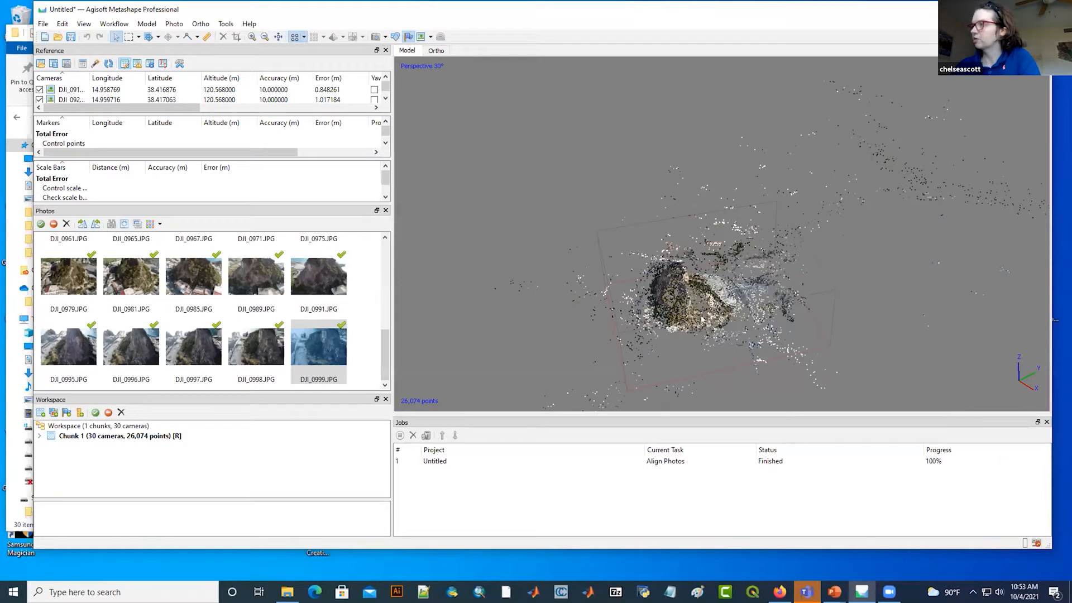
drag(701, 320, 788, 353)
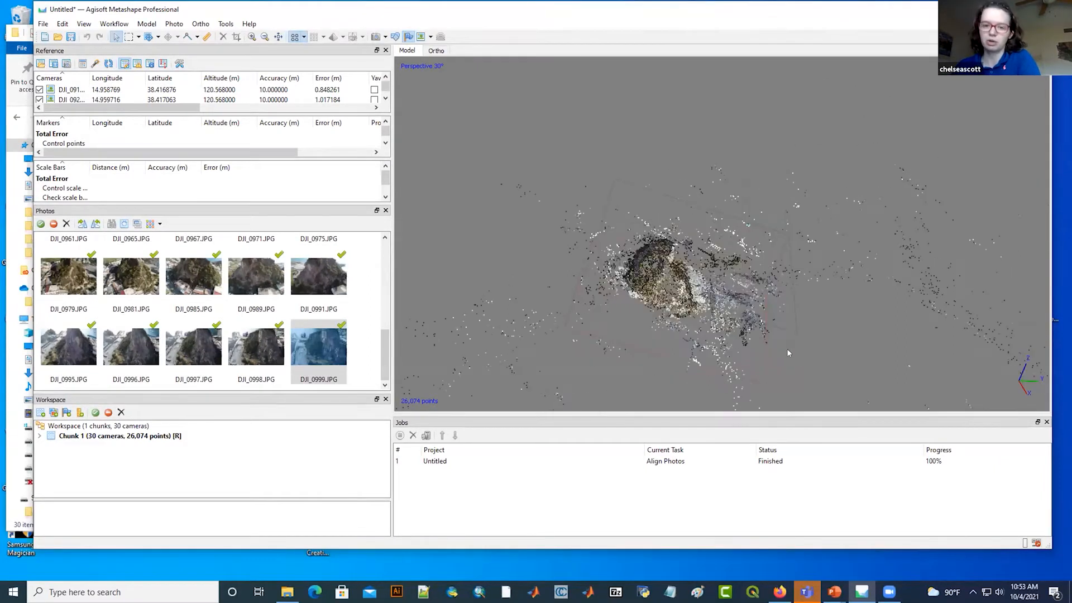
drag(619, 304, 630, 325)
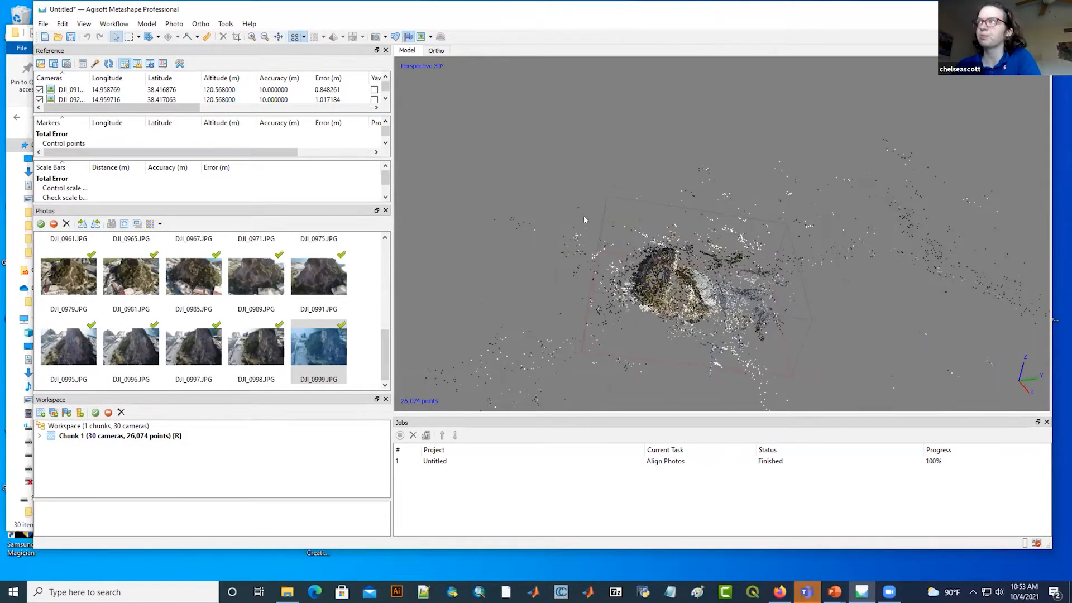
Step: Show the camera positions around the sparse point cloud and examine how the photos encircle the rock
click(376, 37)
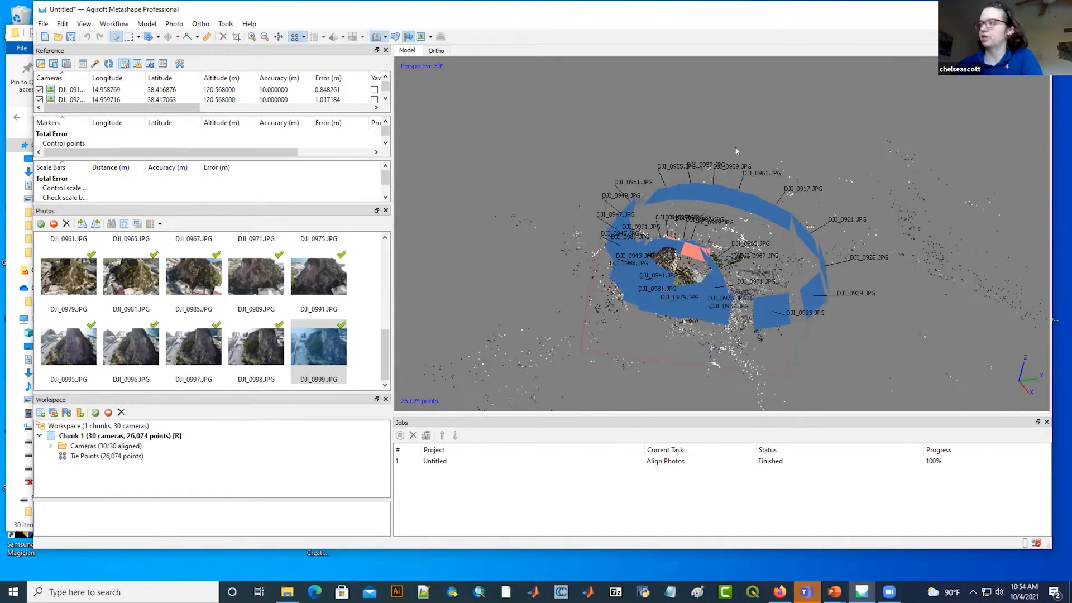
drag(712, 289, 585, 222)
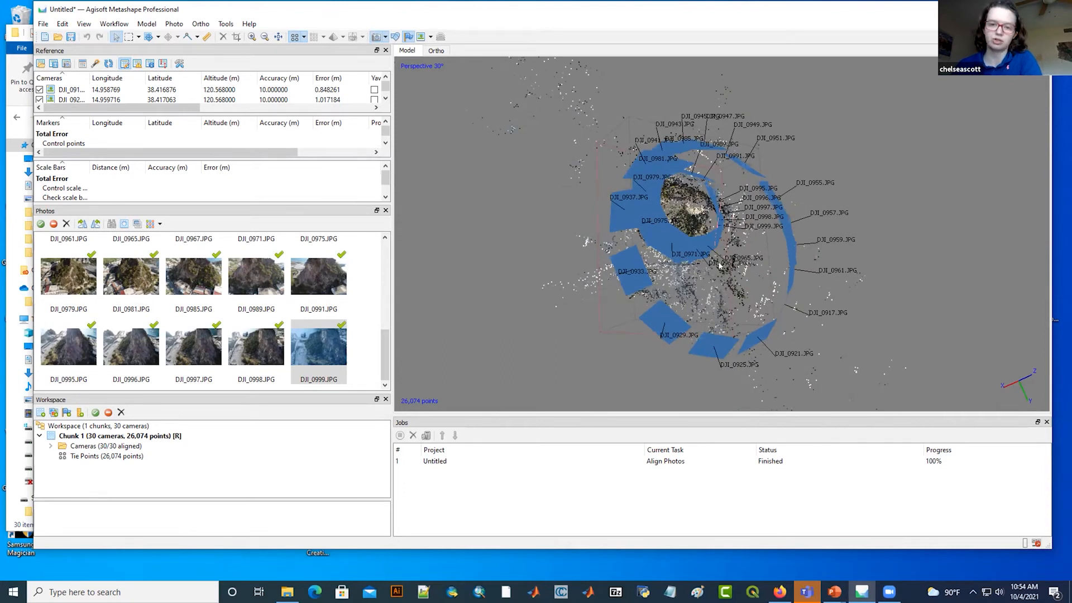
mouse_move(719, 267)
mouse_down()
mouse_move(654, 271)
mouse_move(733, 255)
mouse_move(707, 246)
mouse_move(727, 268)
mouse_up()
drag(822, 238, 742, 269)
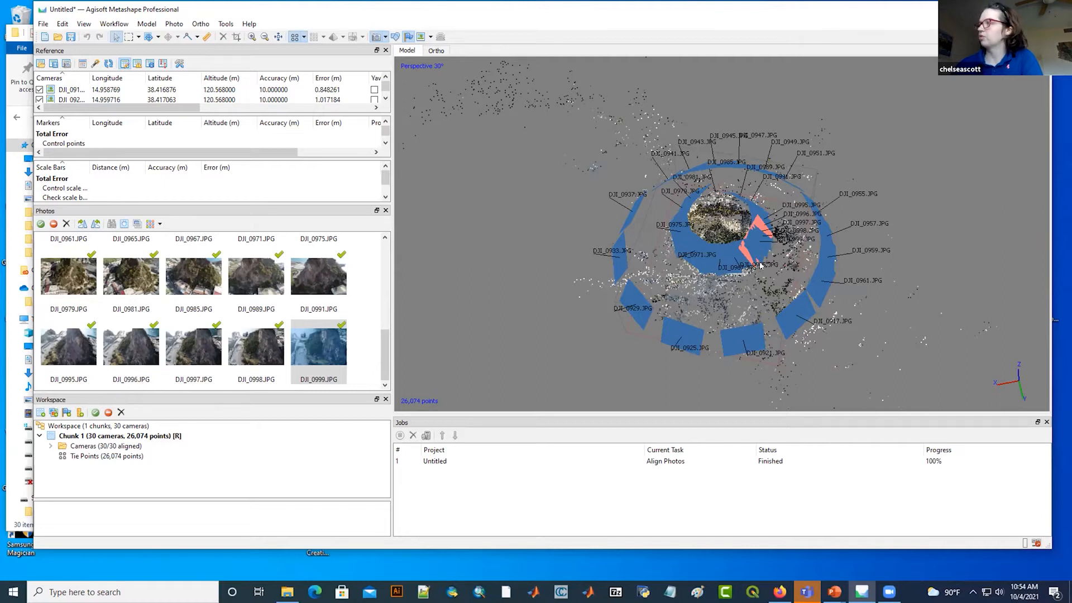
drag(760, 265, 653, 274)
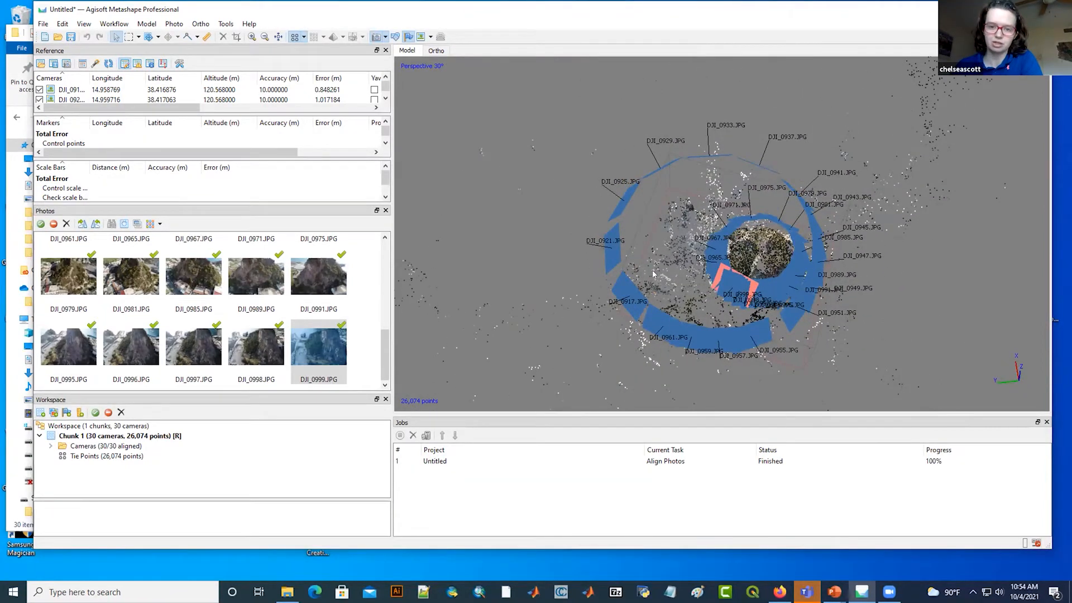
drag(653, 274, 647, 268)
Step: Build the dense cloud at Medium quality
click(114, 24)
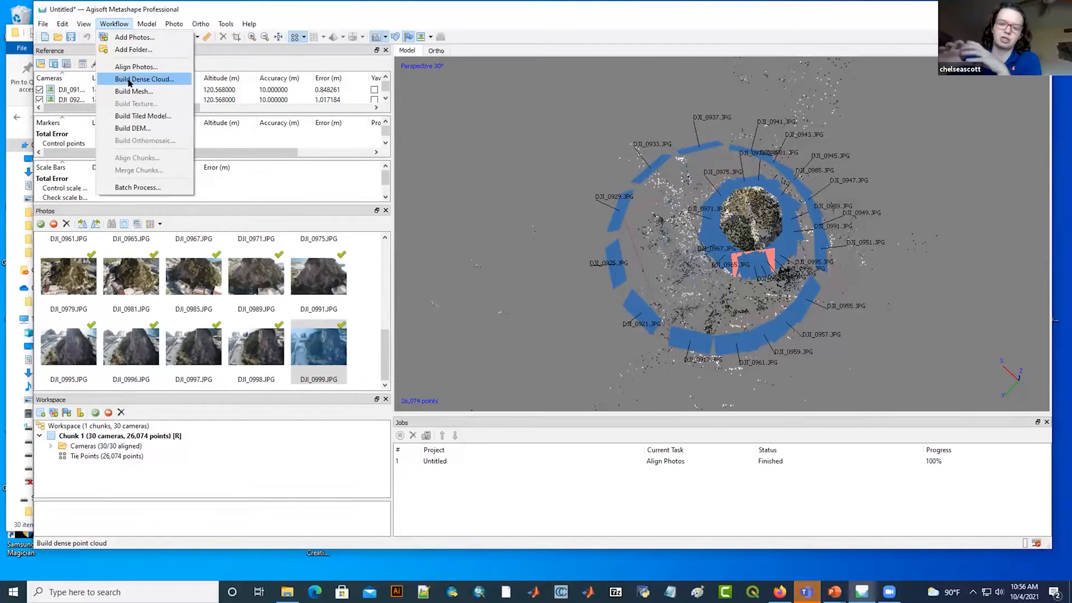
click(129, 80)
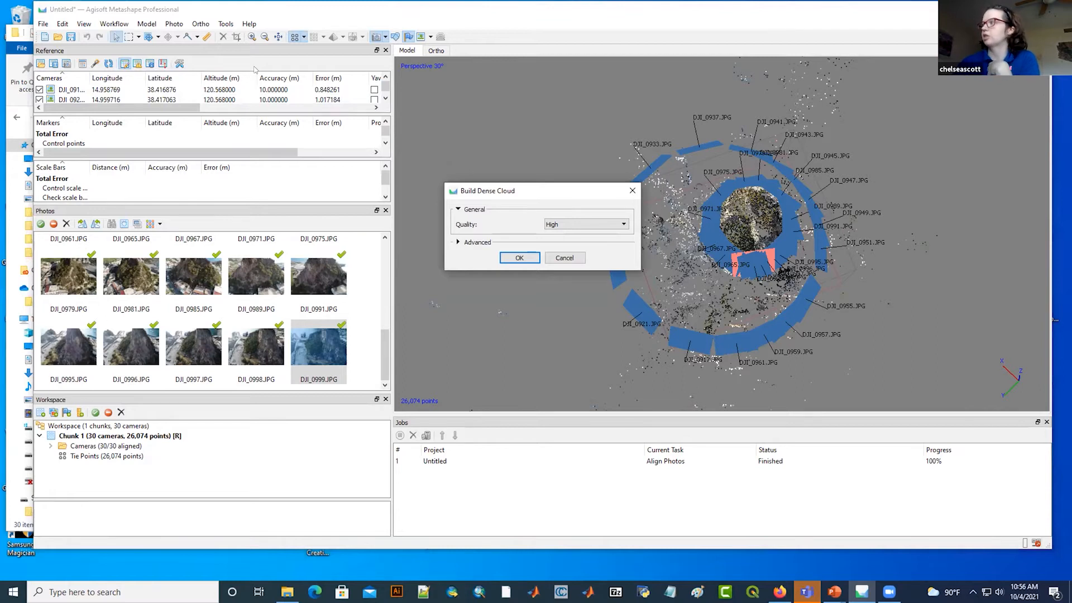
click(560, 225)
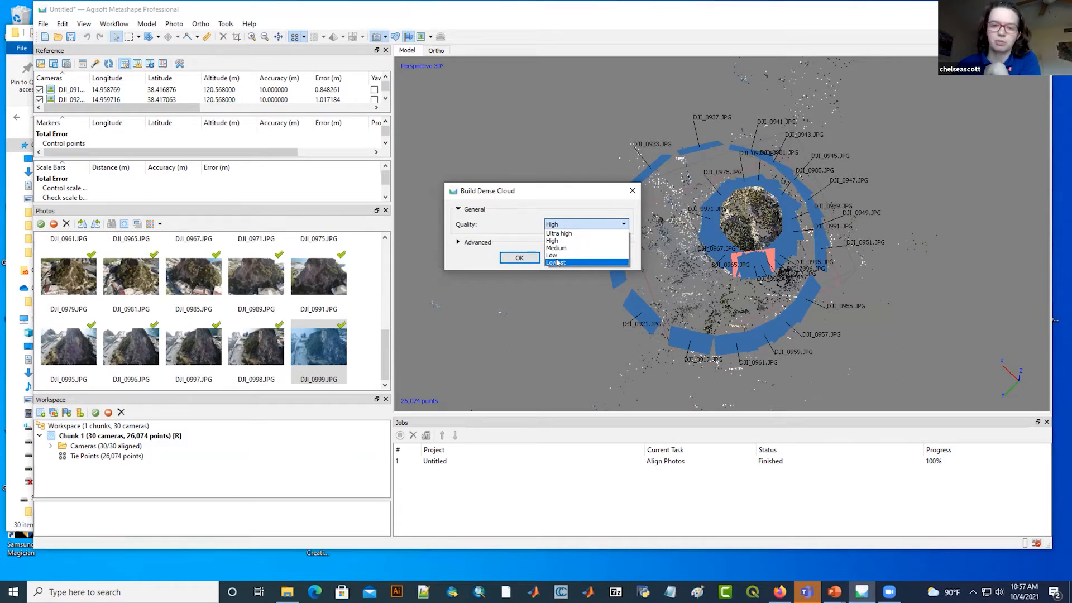
click(556, 248)
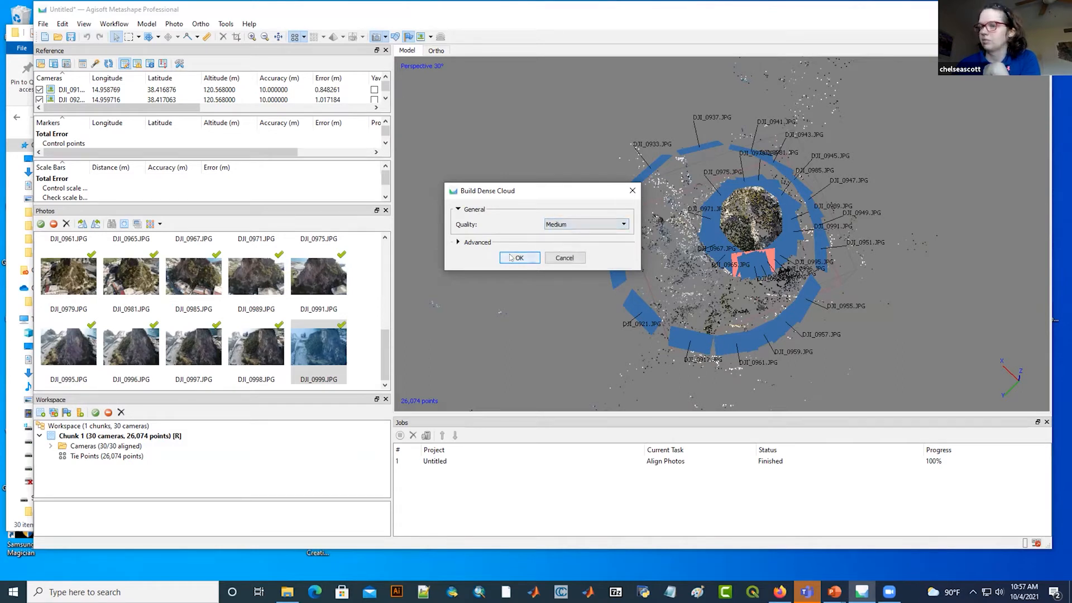
click(510, 258)
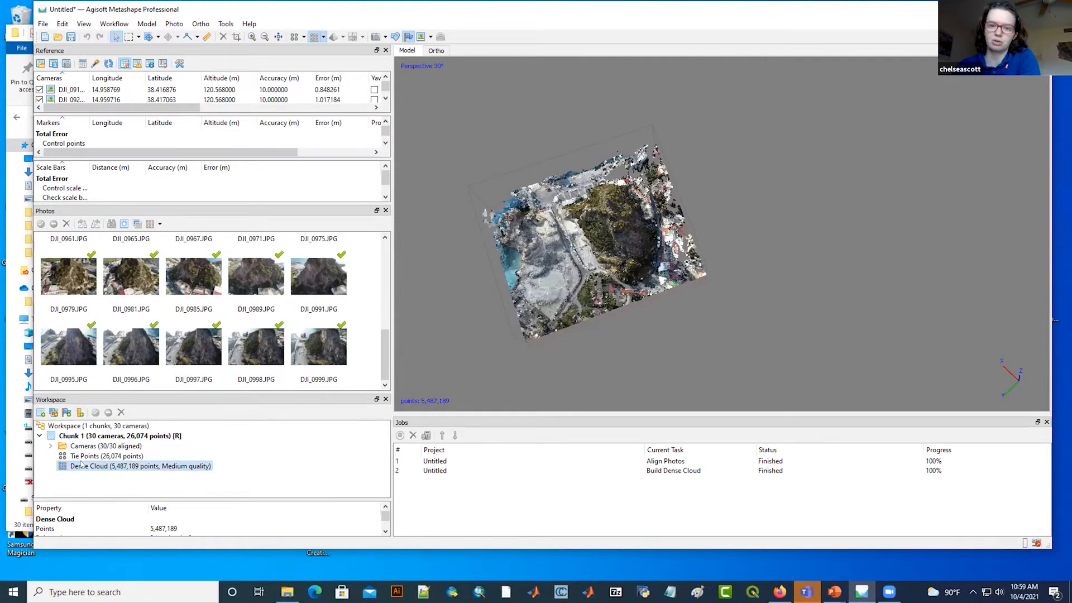
Step: Examine the dense cloud up close from several sides, covering the rock, the road and the surrounding buildings
drag(630, 204, 612, 224)
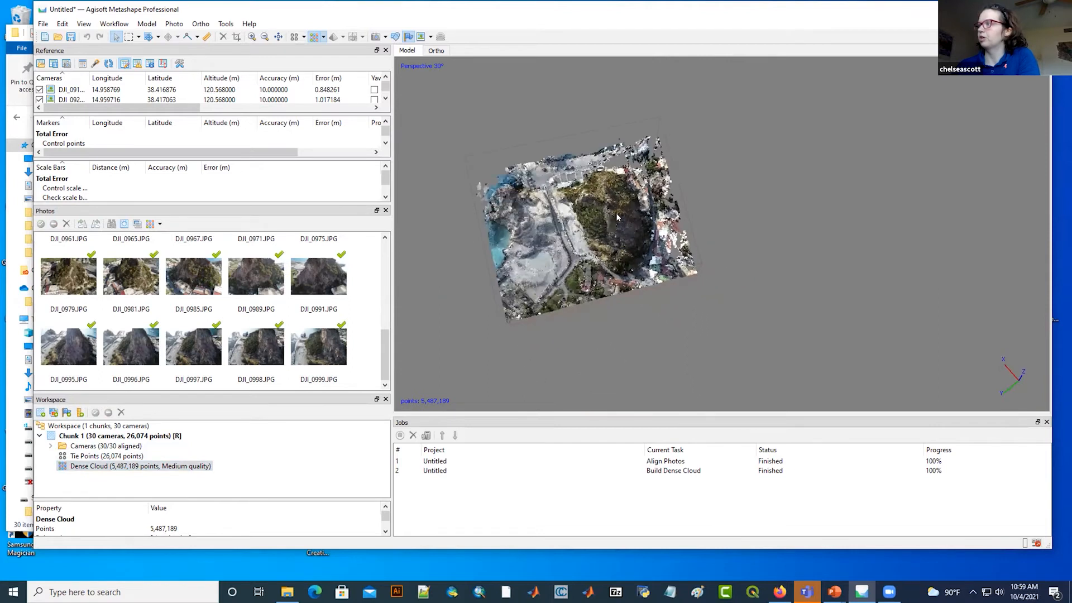
right_drag(619, 218, 648, 231)
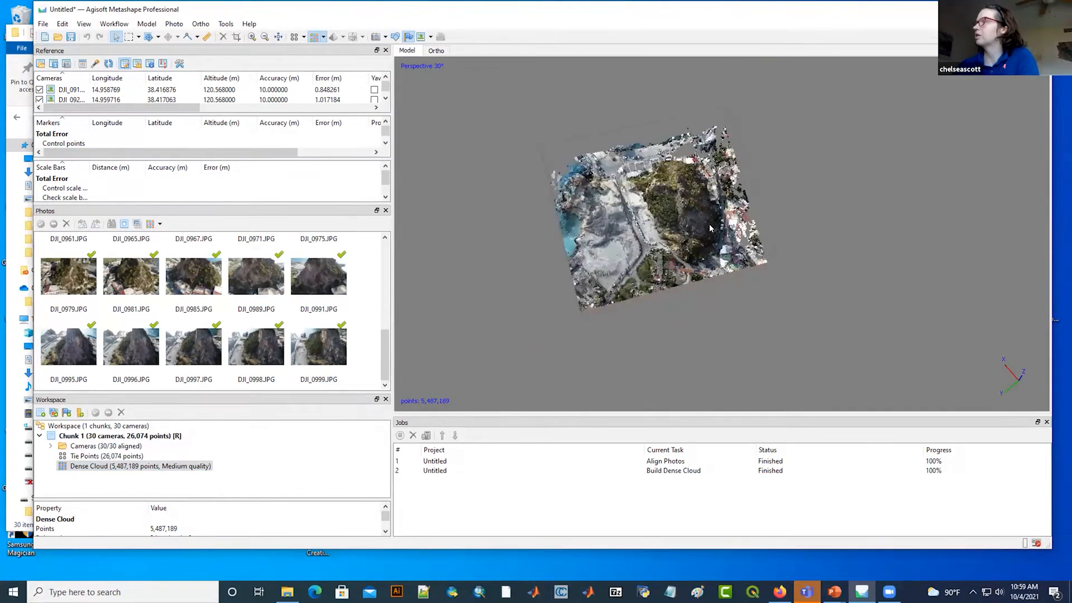
scroll(709, 229, up, 3)
drag(625, 238, 610, 255)
scroll(671, 230, up, 3)
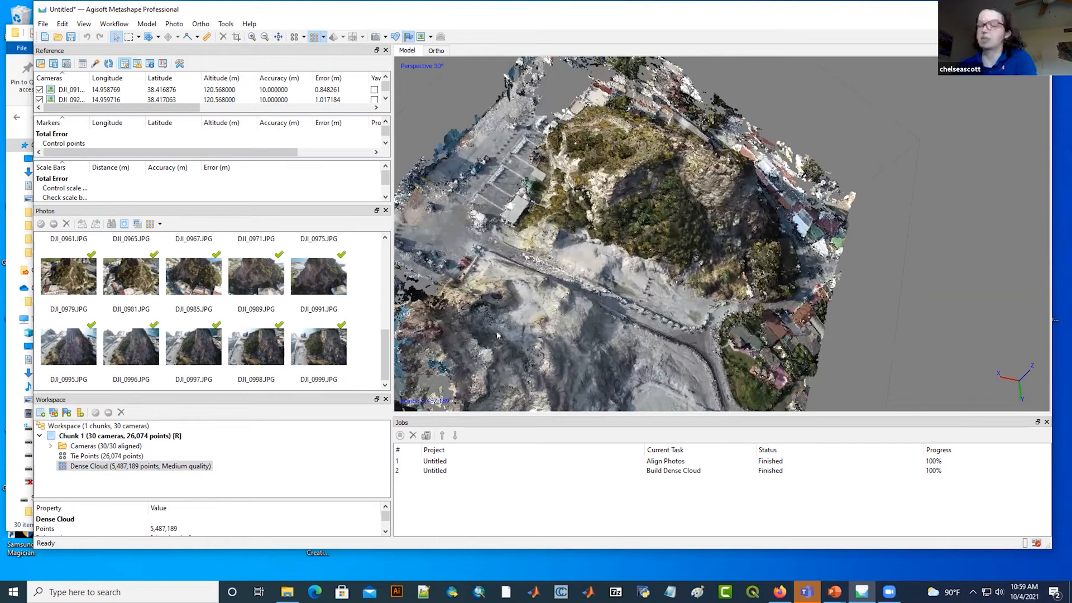
scroll(671, 230, up, 2)
drag(498, 334, 557, 343)
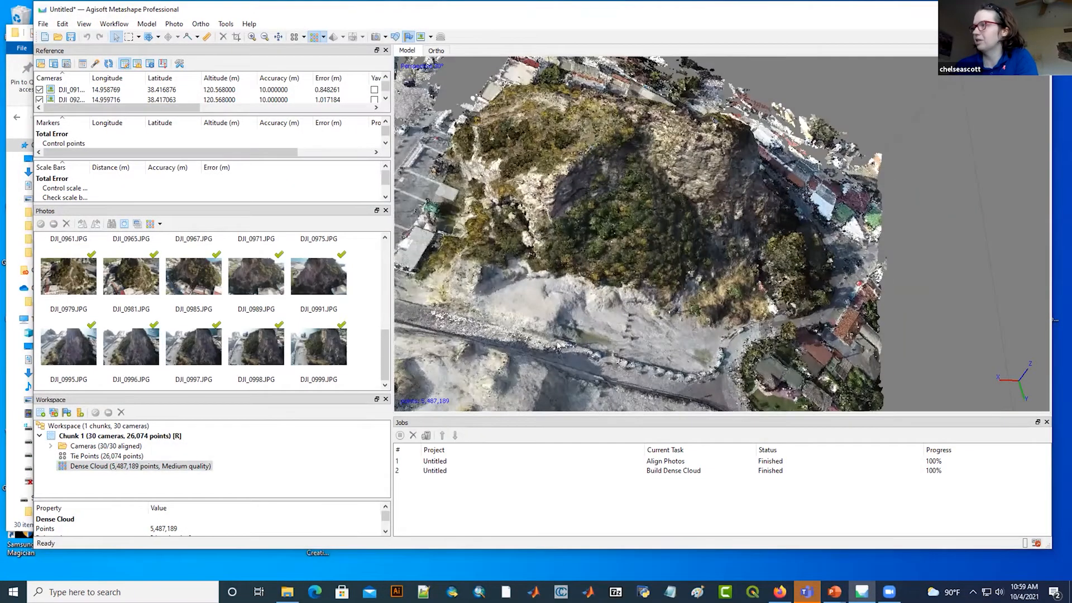
drag(557, 343, 779, 310)
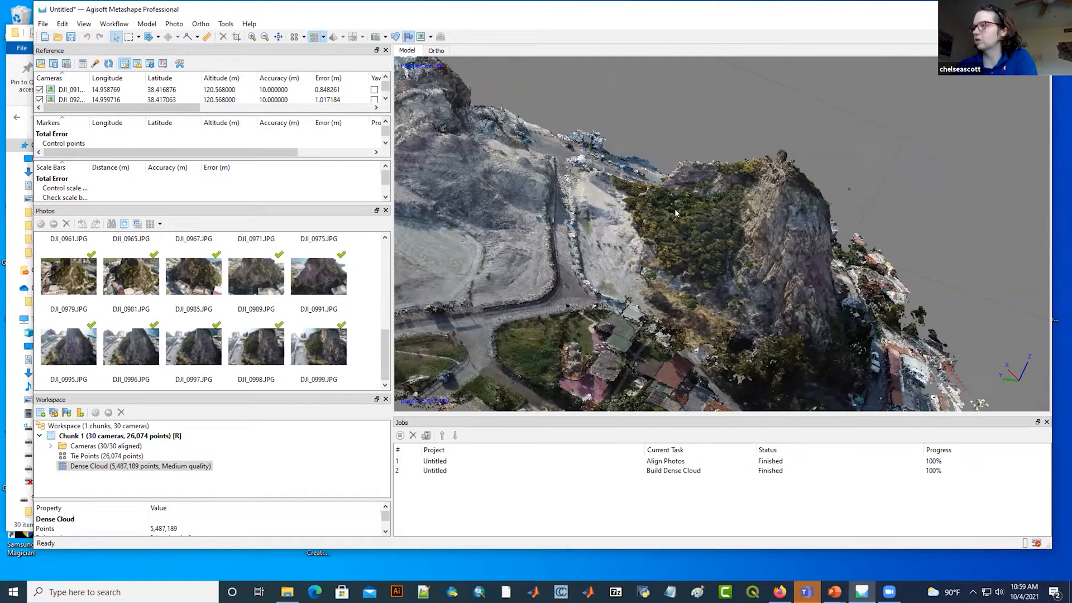
drag(675, 209, 493, 247)
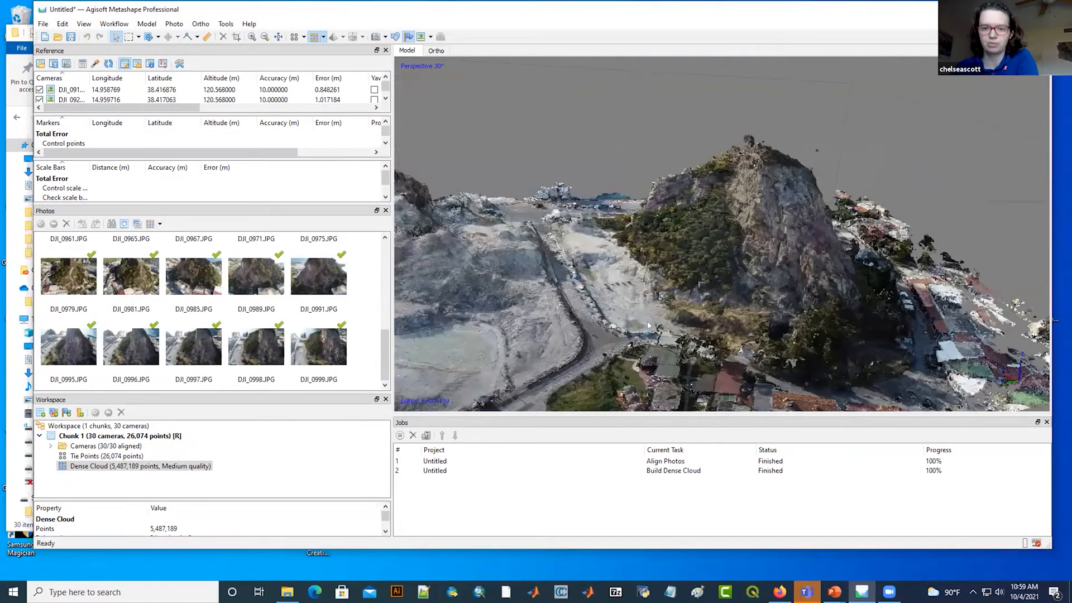
drag(648, 321, 741, 297)
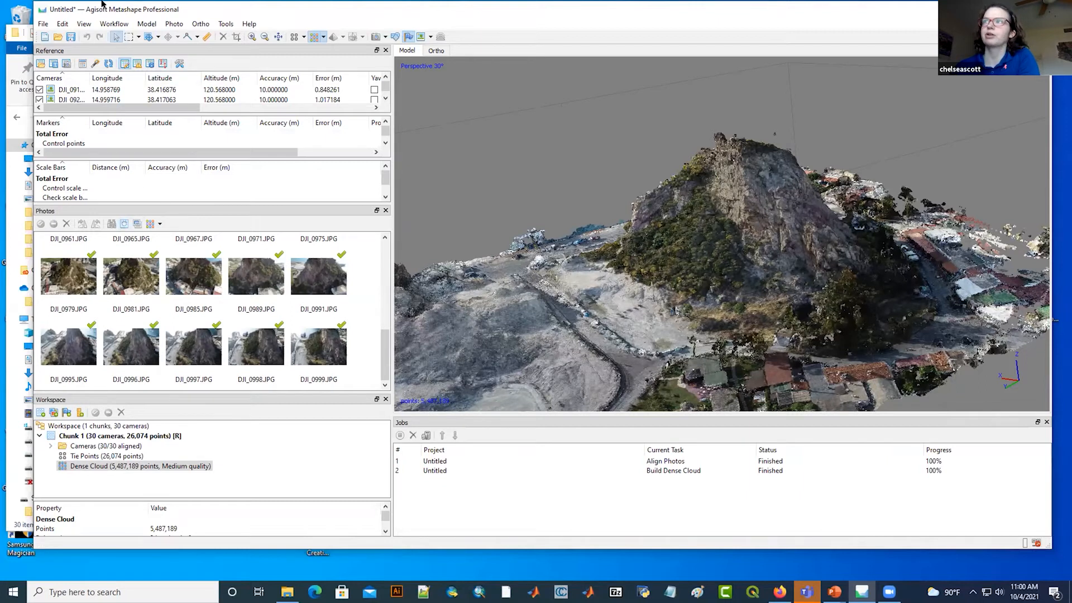
Step: Try to export the dense cloud points as a LAZ file named italy, checking the coordinate system choices
click(43, 24)
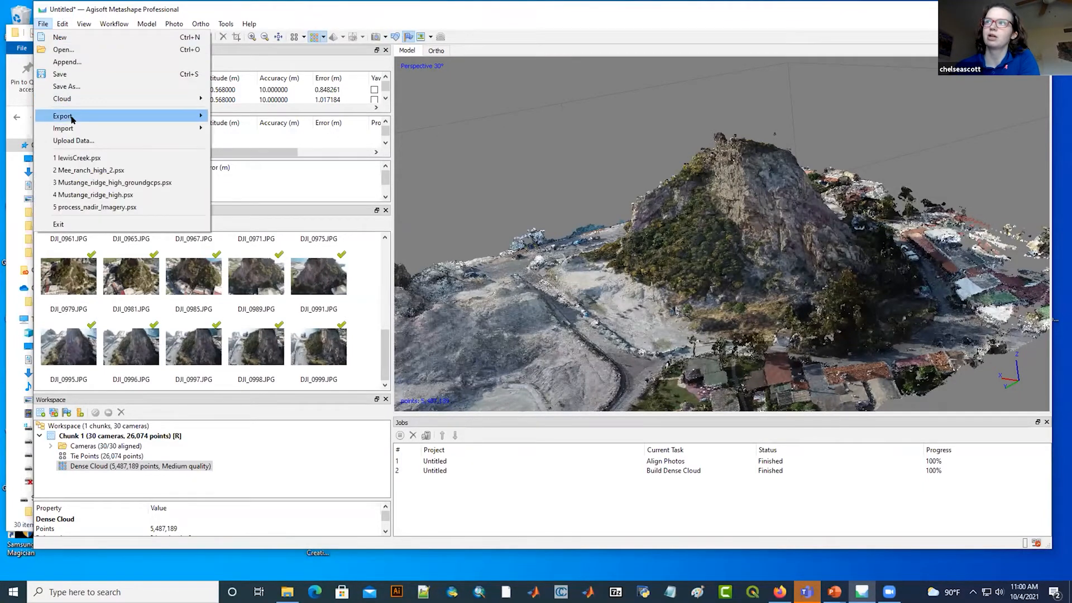
mouse_move(72, 117)
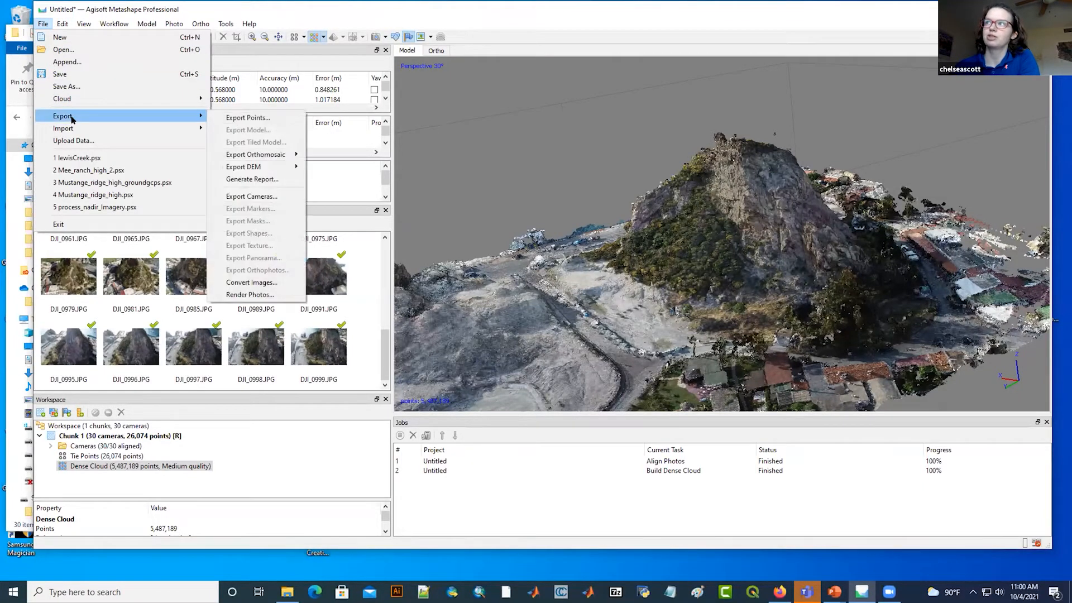
click(248, 119)
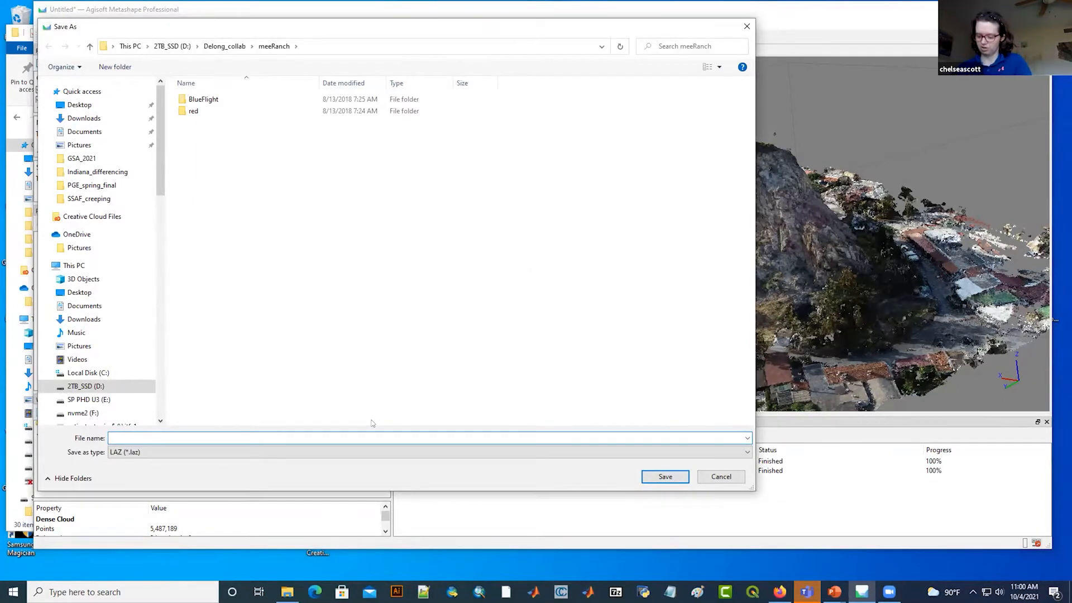
text(aly)
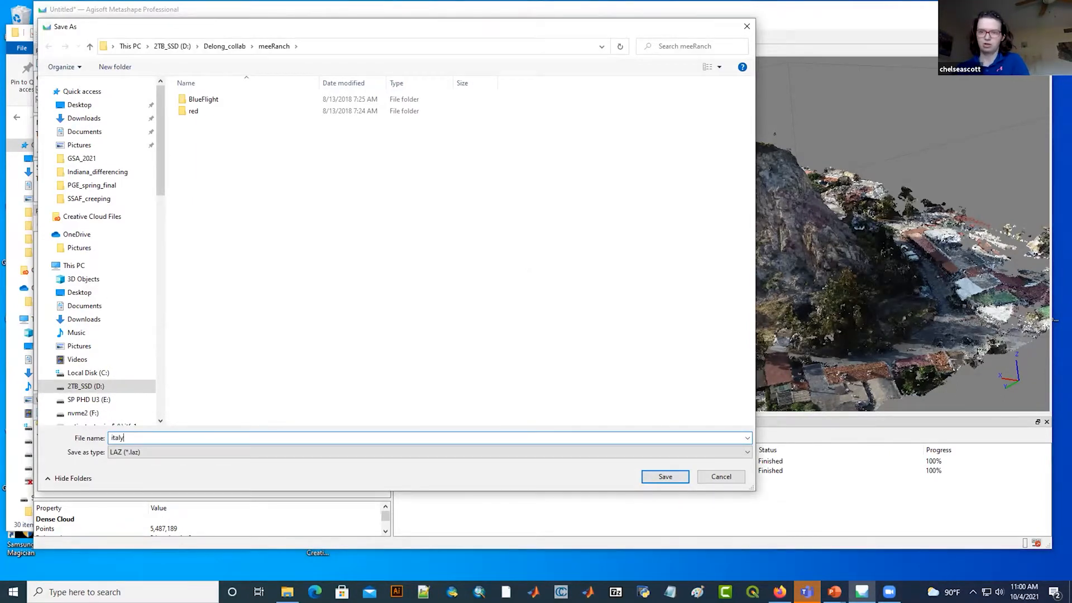
key(Return)
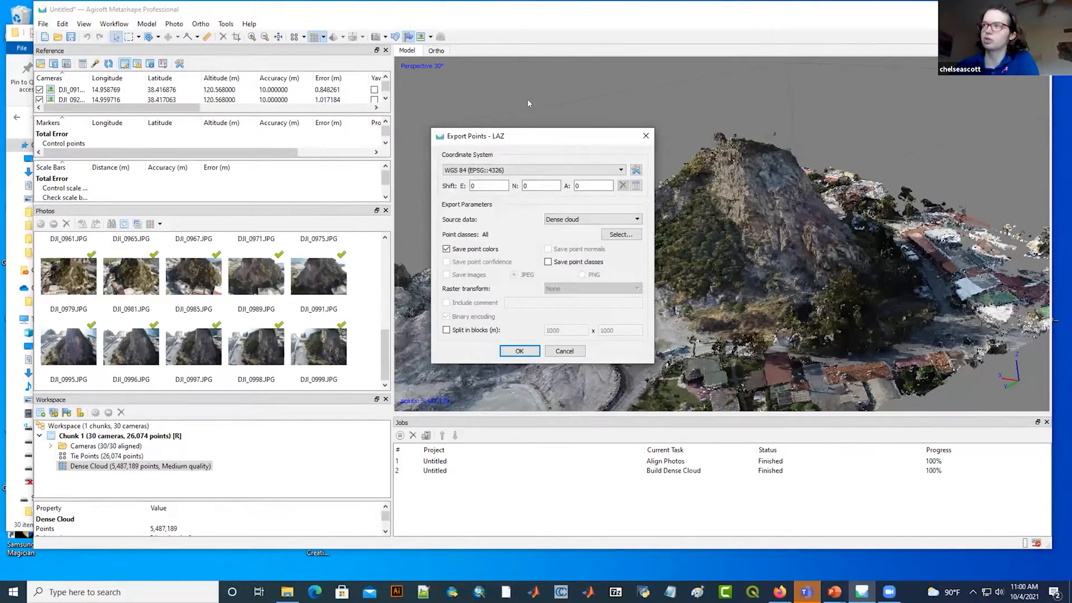
drag(458, 137, 228, 129)
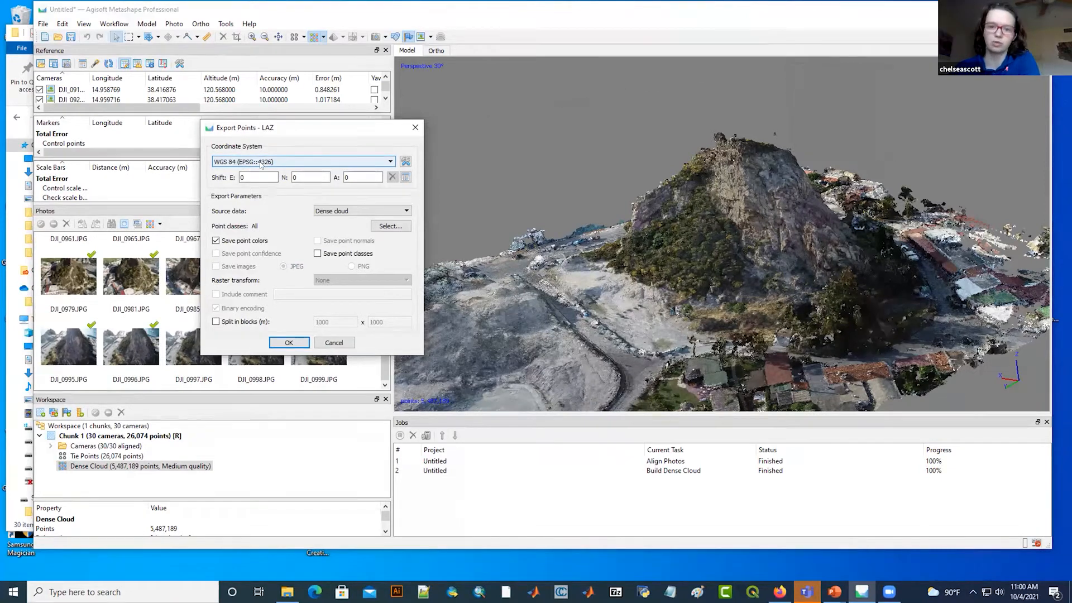
click(260, 162)
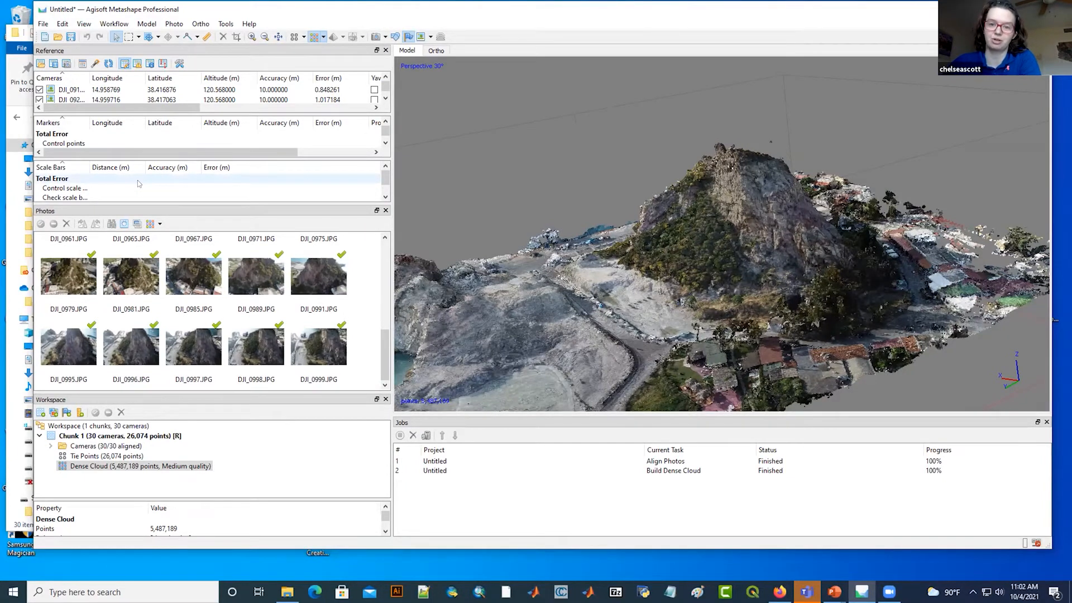
Step: Open Batch Process, enable saving the project after each step, and cancel without adding a job
click(119, 24)
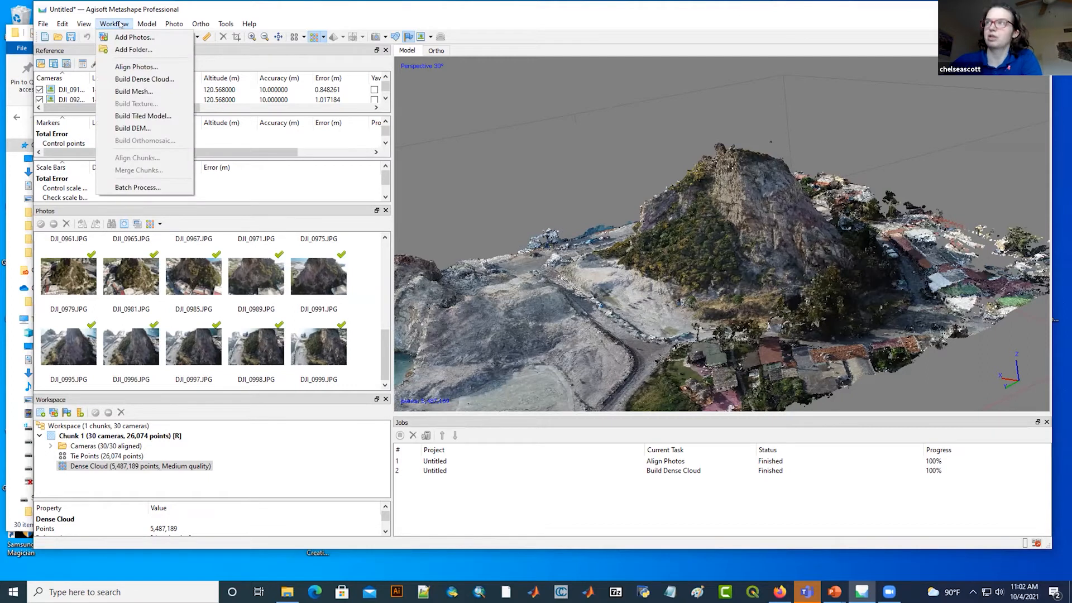
click(156, 189)
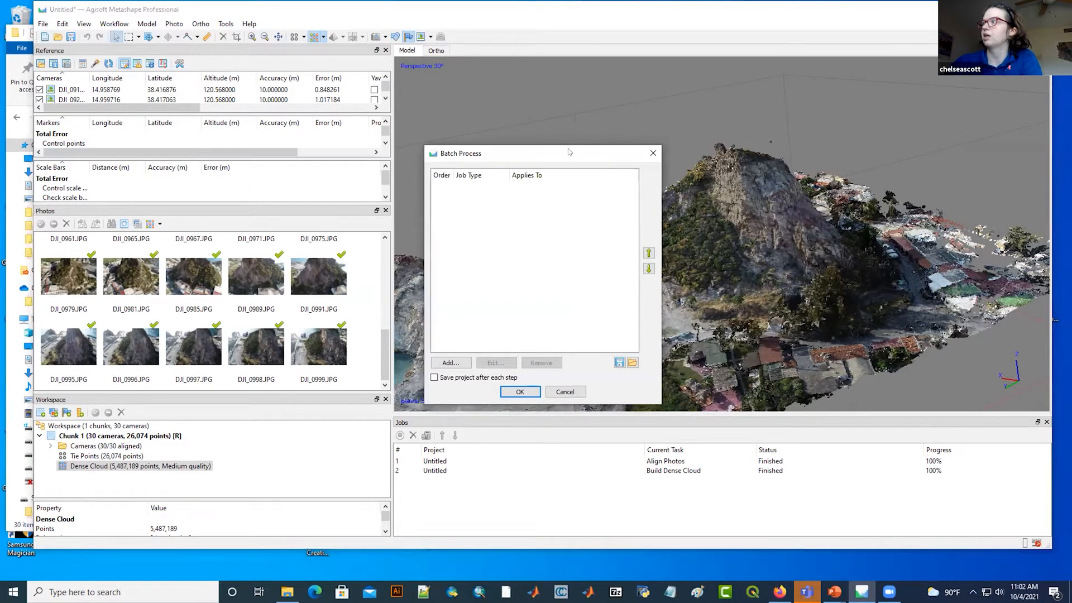
drag(565, 153, 335, 95)
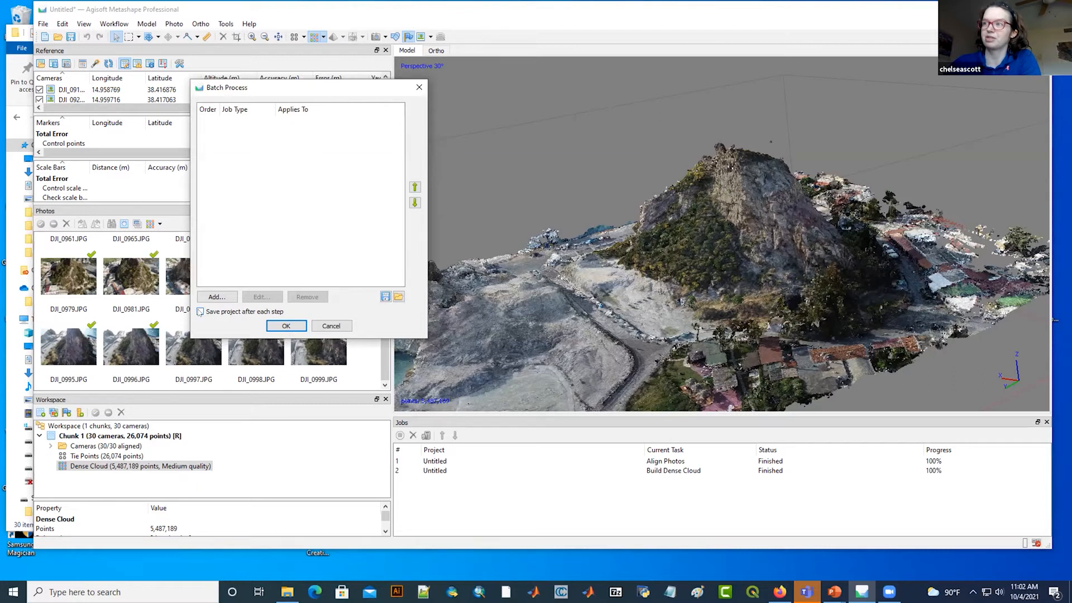
click(200, 312)
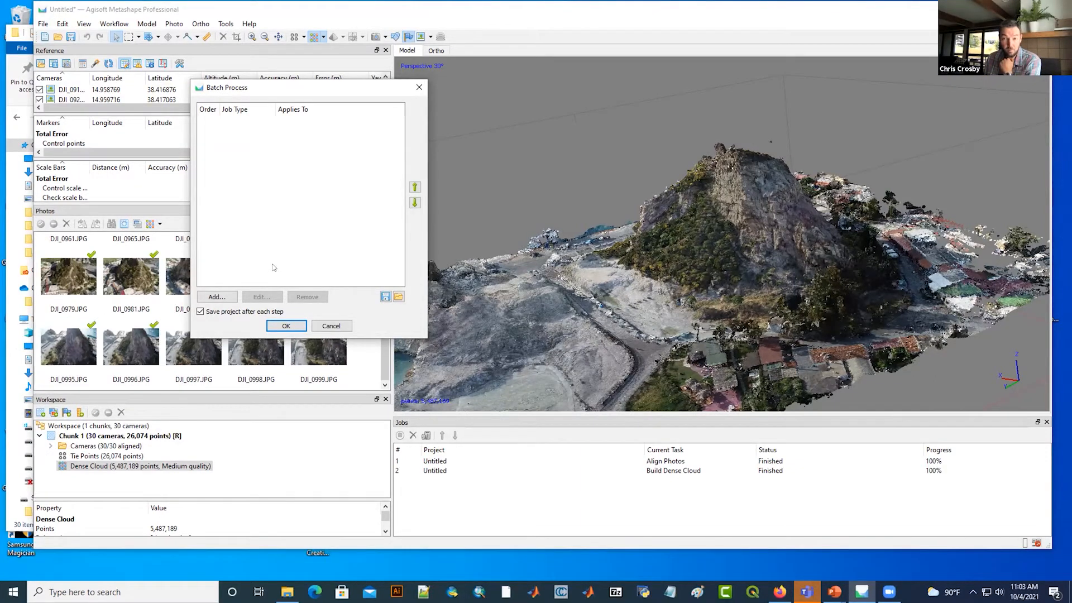
click(335, 328)
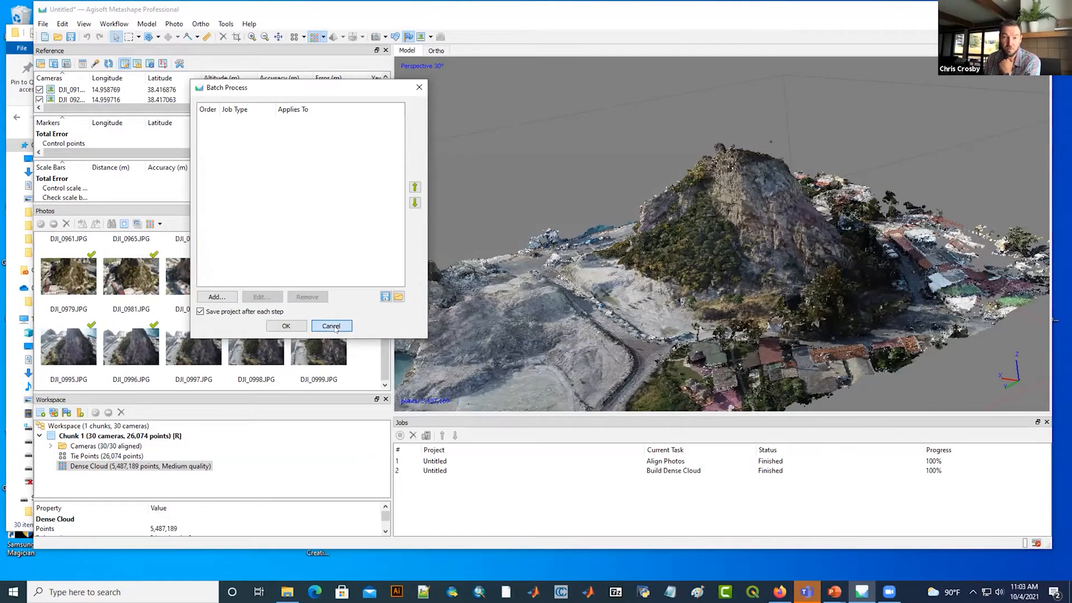
click(336, 327)
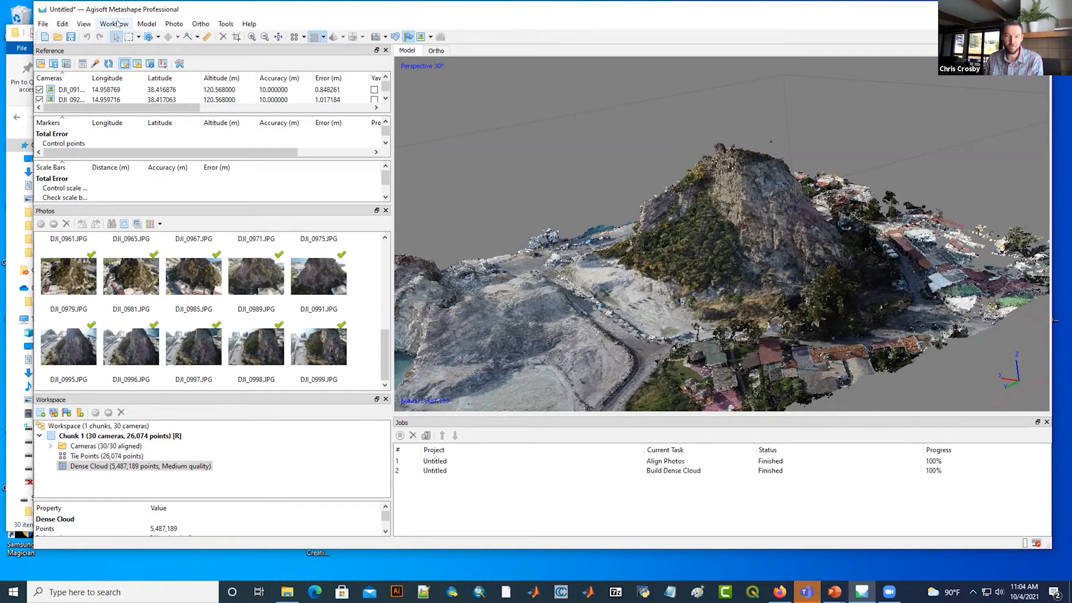
Step: Build a mesh from the dense cloud with Arbitrary (3D) surface type and Medium face count
click(119, 24)
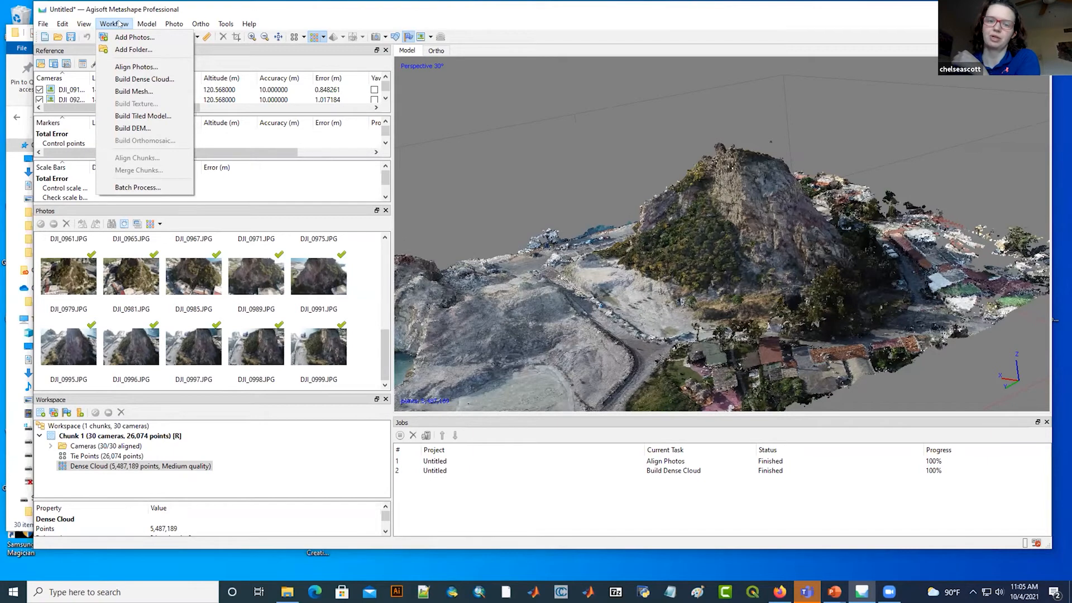
click(132, 91)
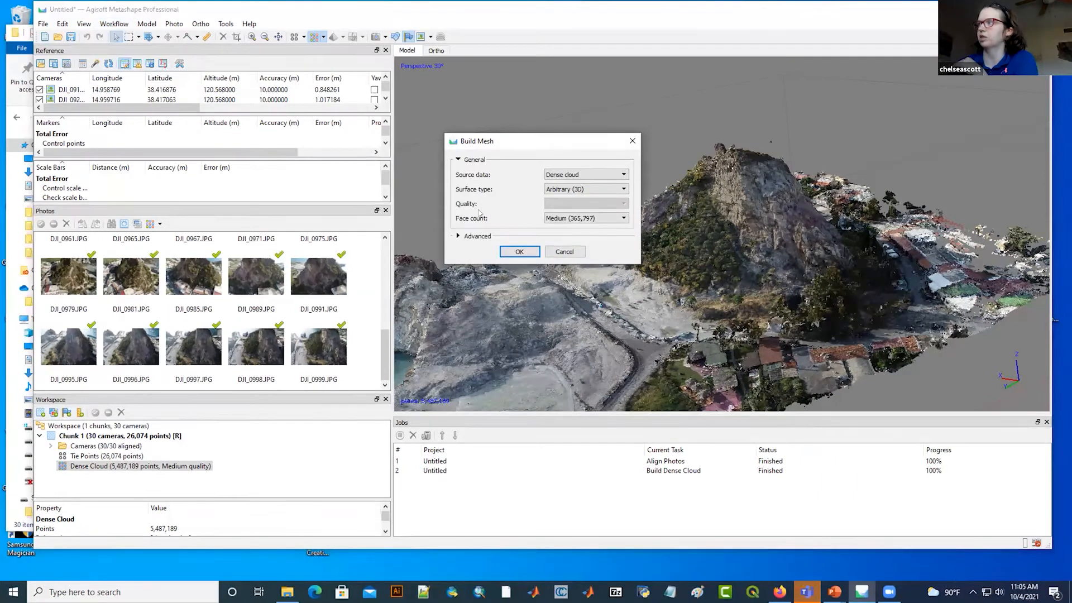
click(567, 174)
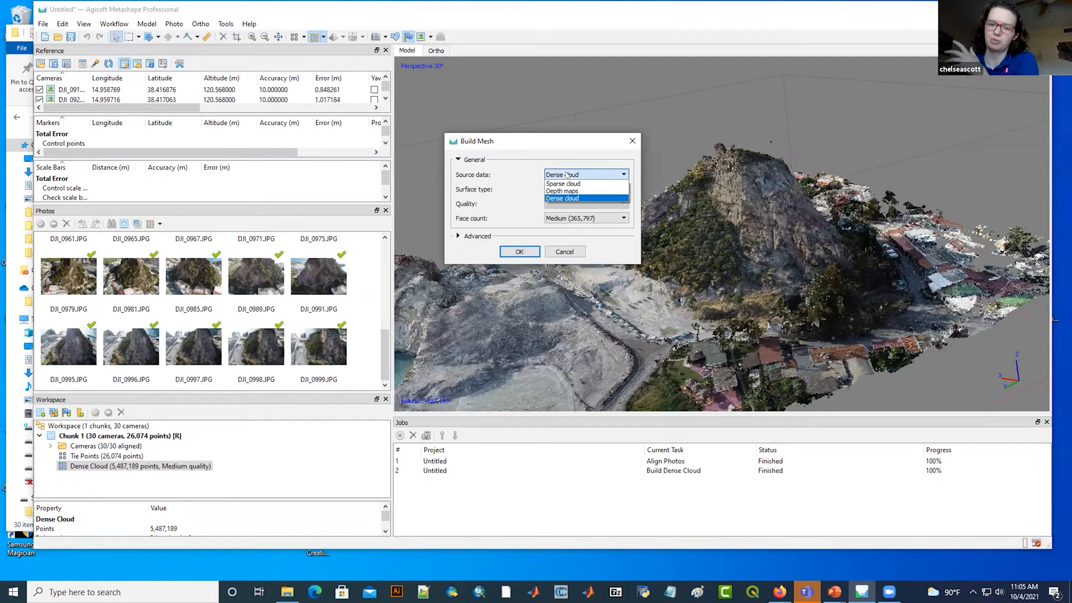
click(587, 198)
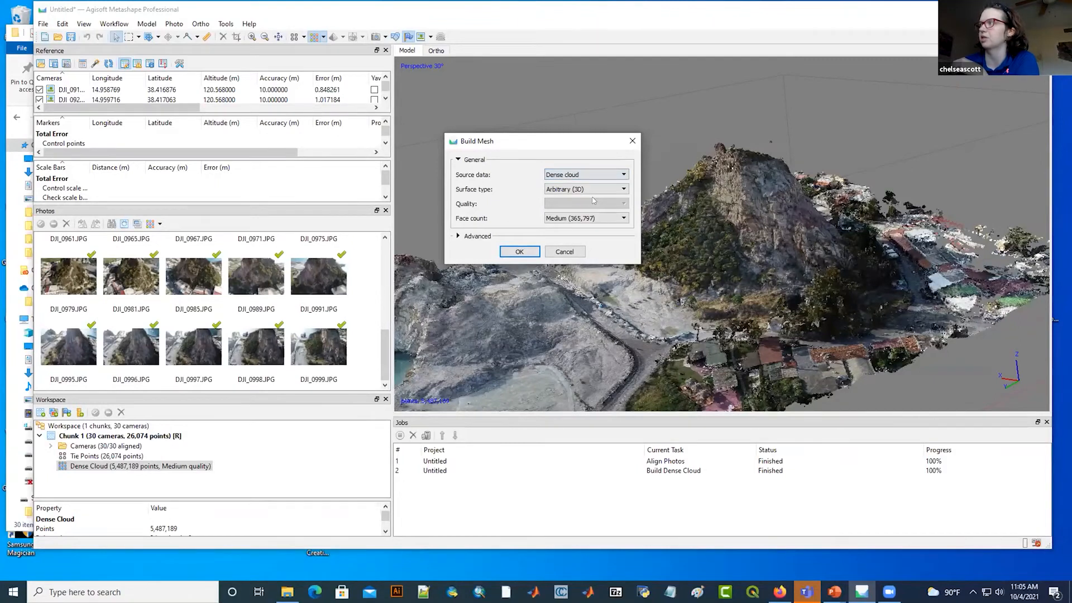
click(566, 219)
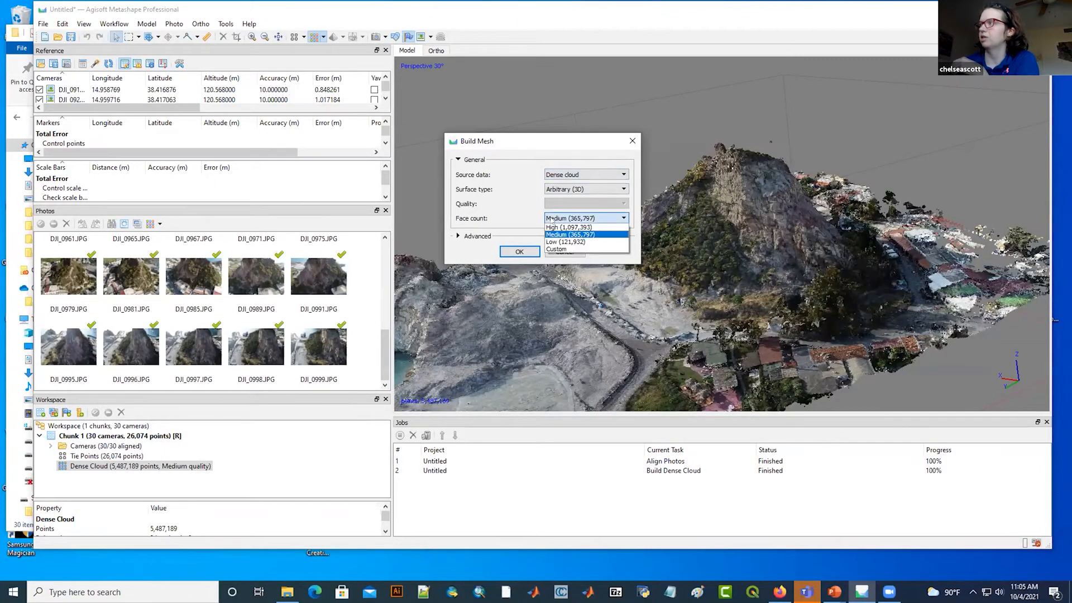
click(577, 235)
click(517, 252)
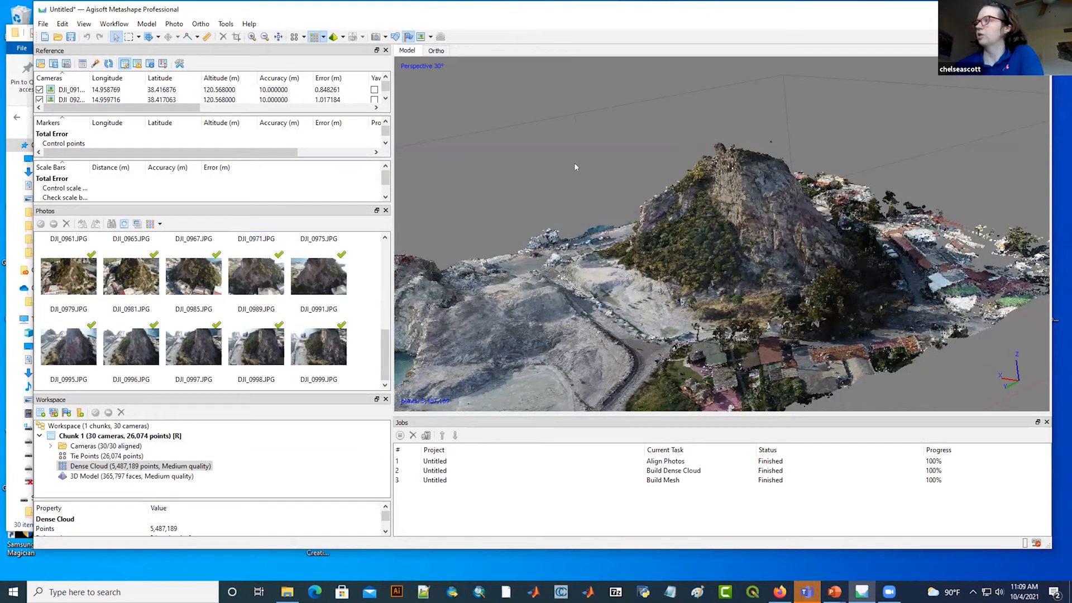
Step: Display the 3D model instead of the dense cloud and view the rock and road from above
drag(732, 274, 767, 274)
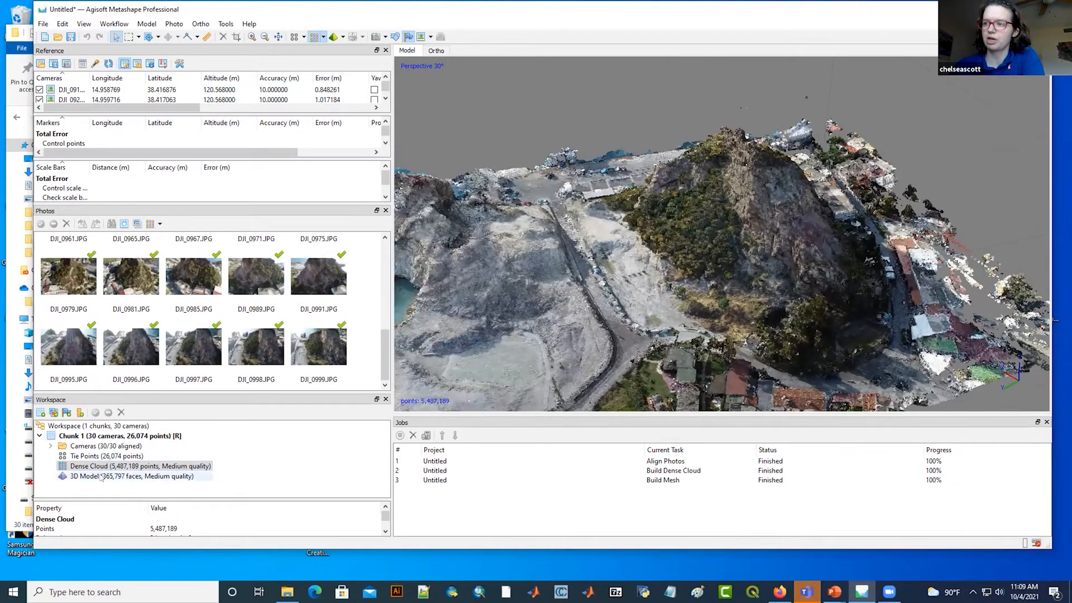
click(101, 476)
double_click(69, 474)
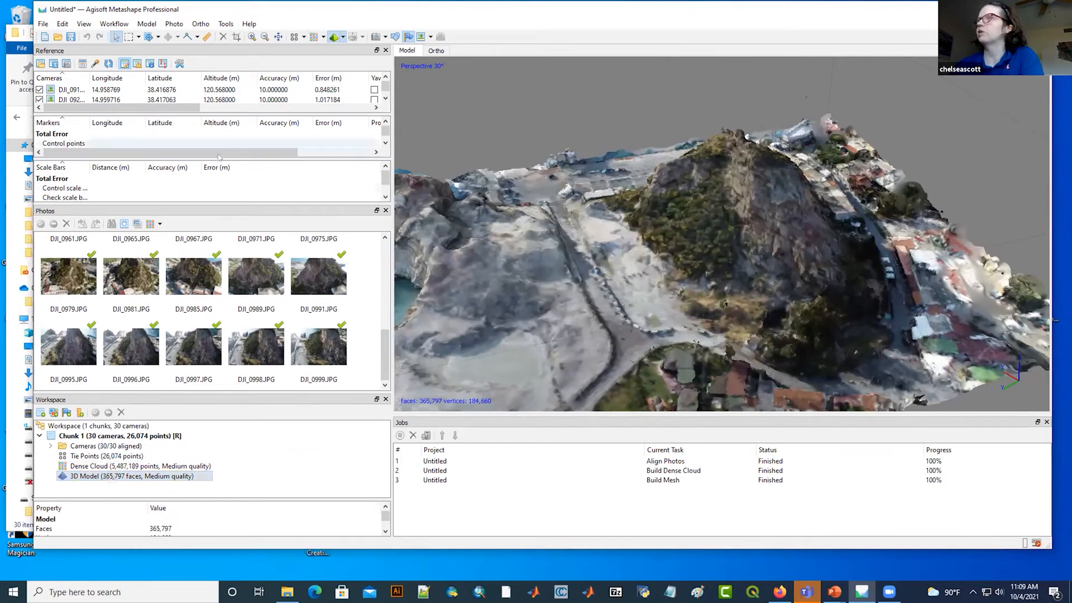
drag(591, 173, 635, 162)
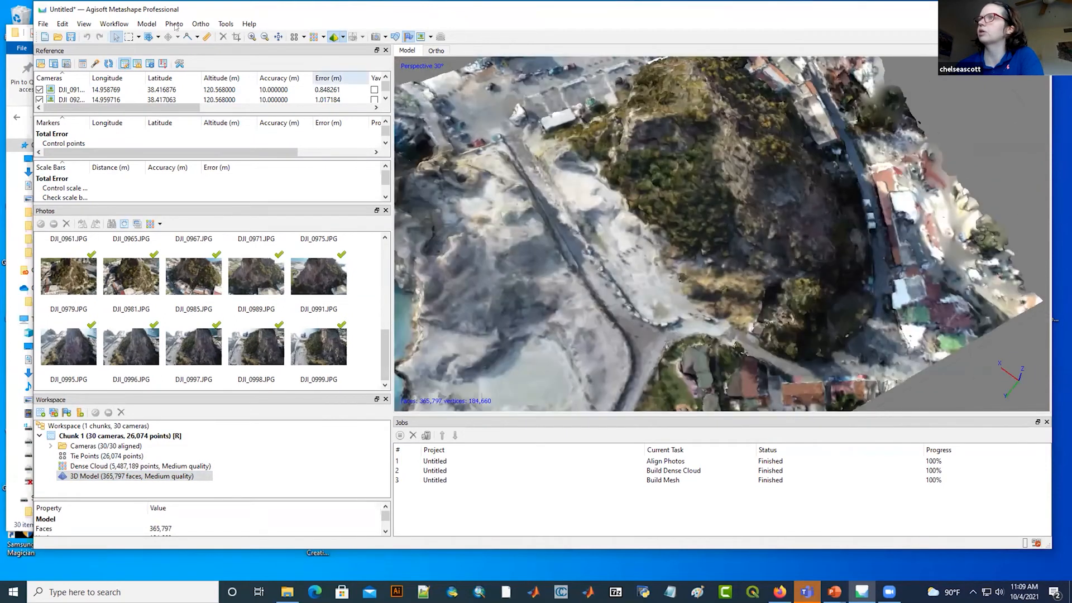
Step: Switch the model to wireframe display and examine the mesh of the rock and its surroundings from several sides
click(342, 38)
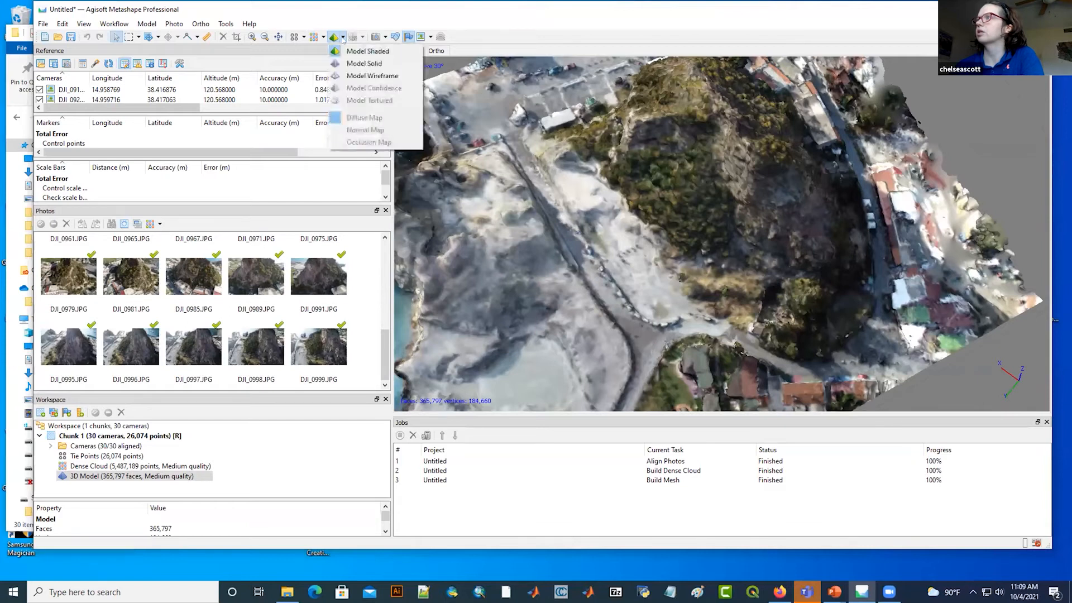
click(358, 76)
scroll(581, 143, up, 5)
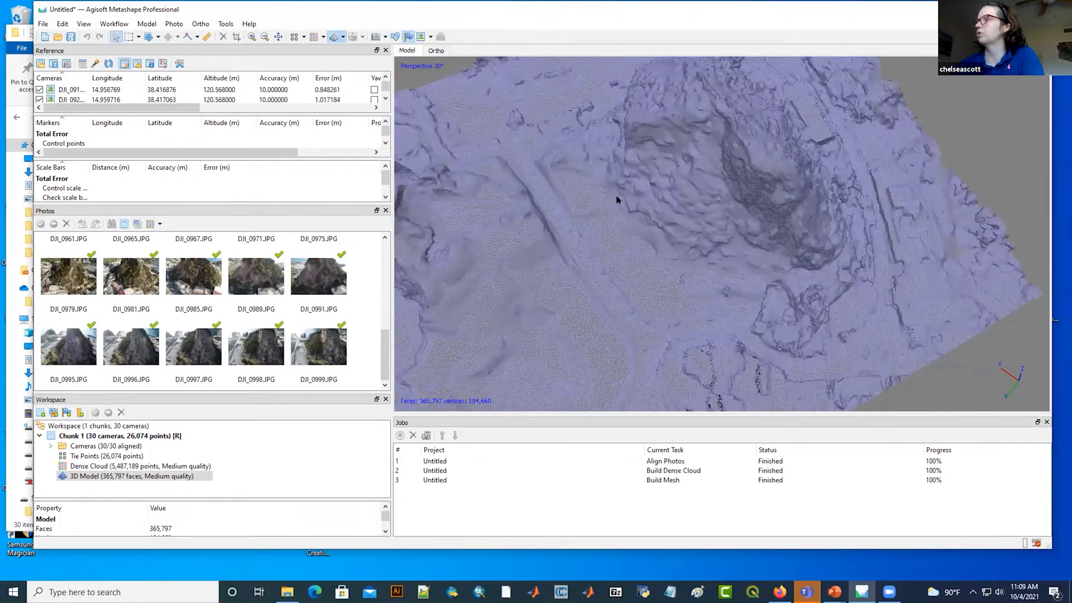
mouse_move(658, 199)
mouse_down()
mouse_move(604, 117)
mouse_move(469, 186)
mouse_up()
drag(717, 361, 640, 230)
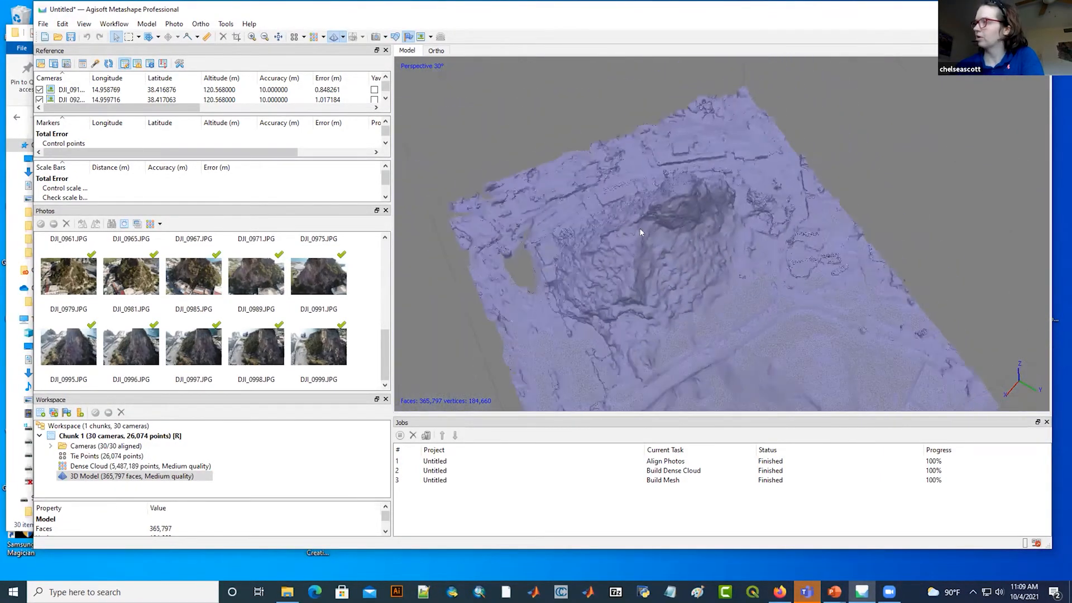
drag(646, 317, 826, 350)
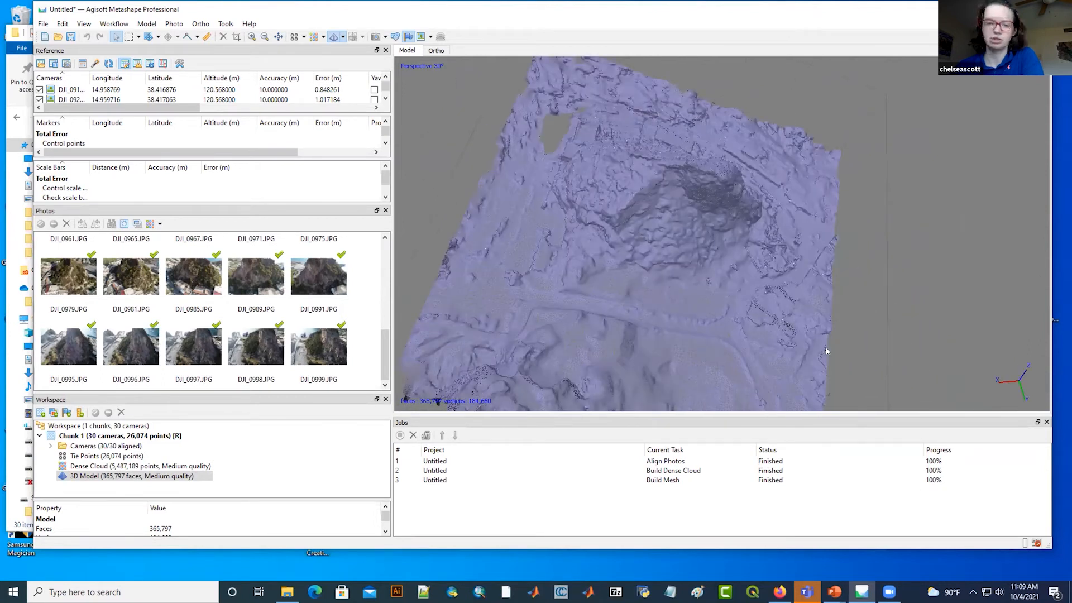
drag(618, 248, 615, 246)
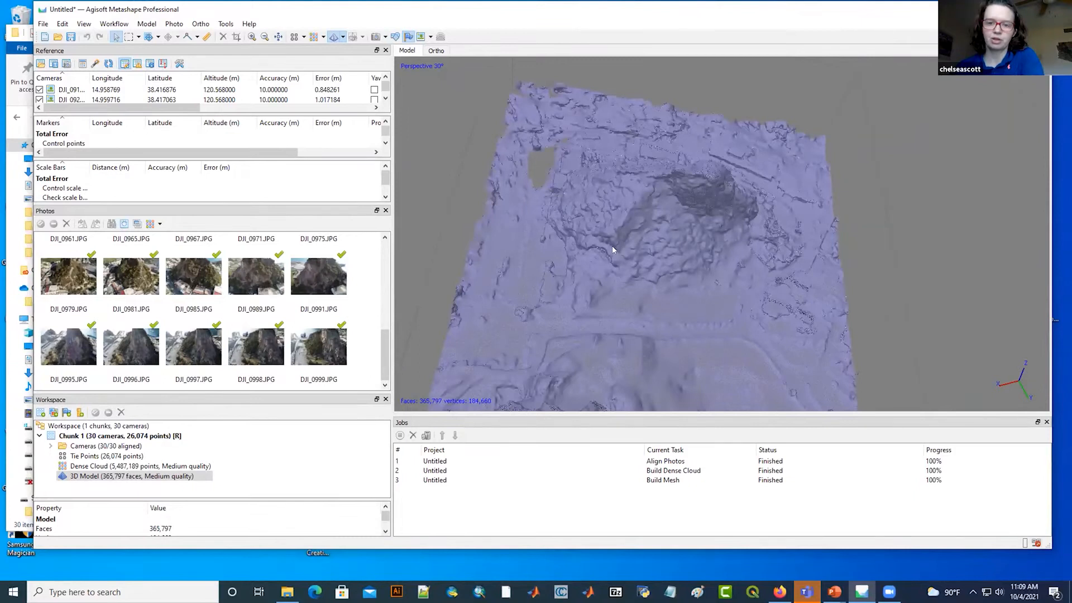
drag(550, 240, 685, 206)
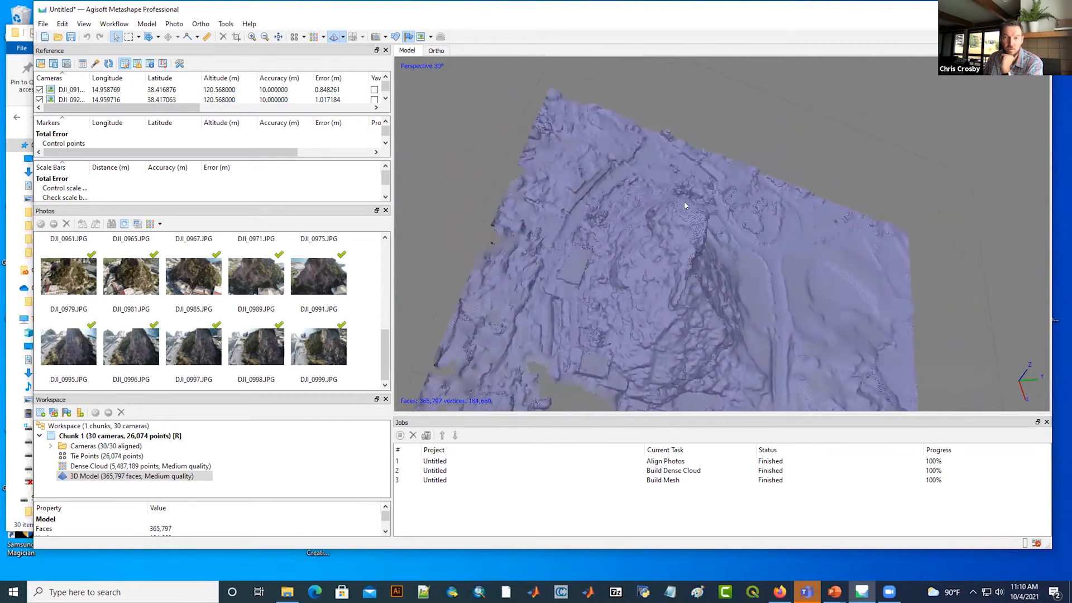
drag(687, 285, 527, 278)
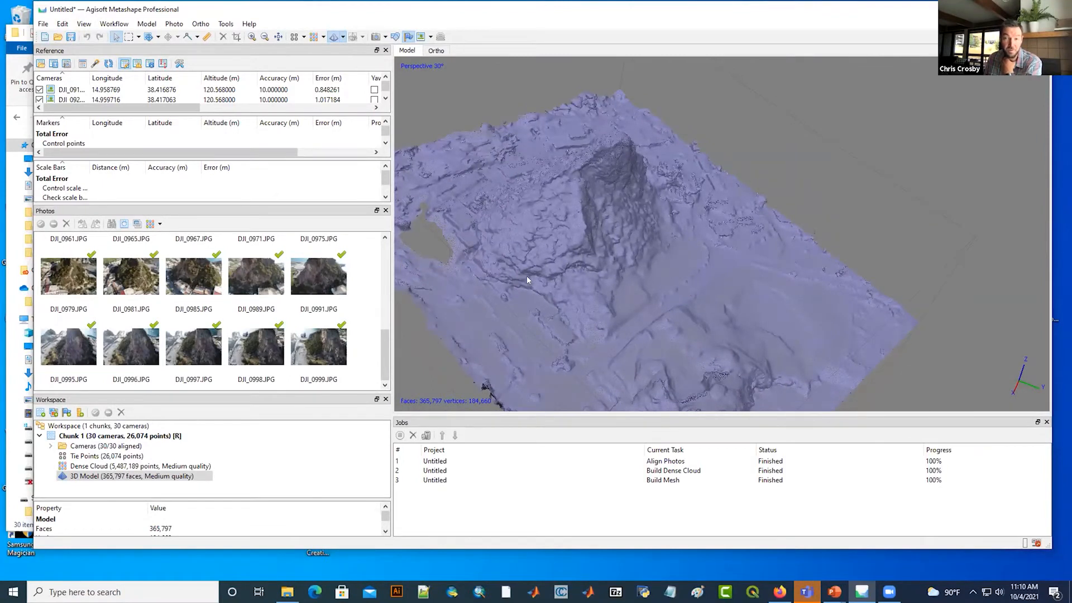
drag(527, 278, 542, 346)
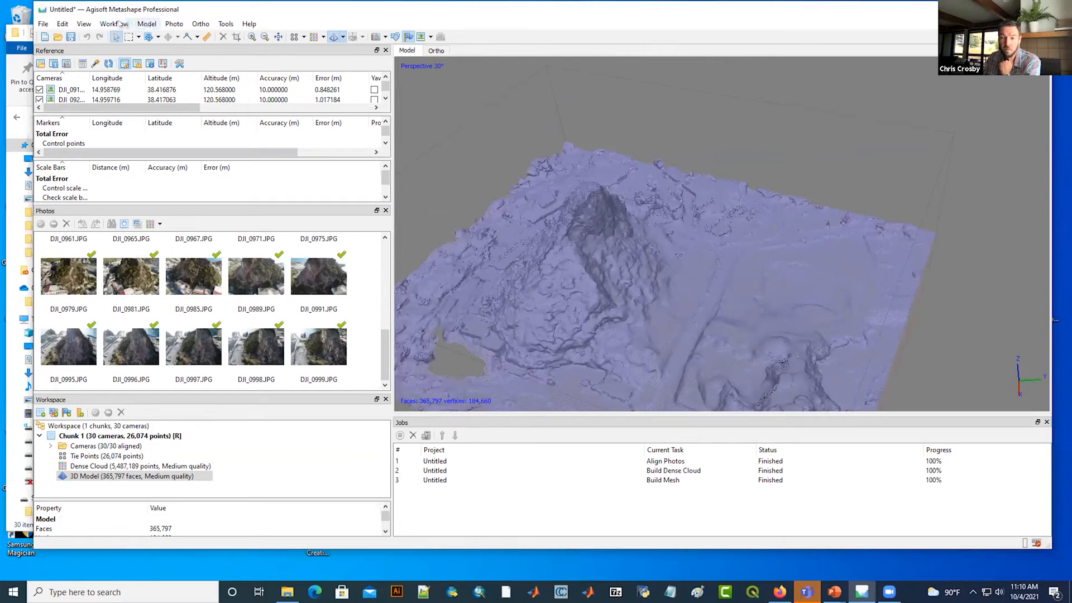
Step: Build a diffuse map texture from the images with Orthophoto mapping, Mosaic blending and a texture size of 4096
click(120, 24)
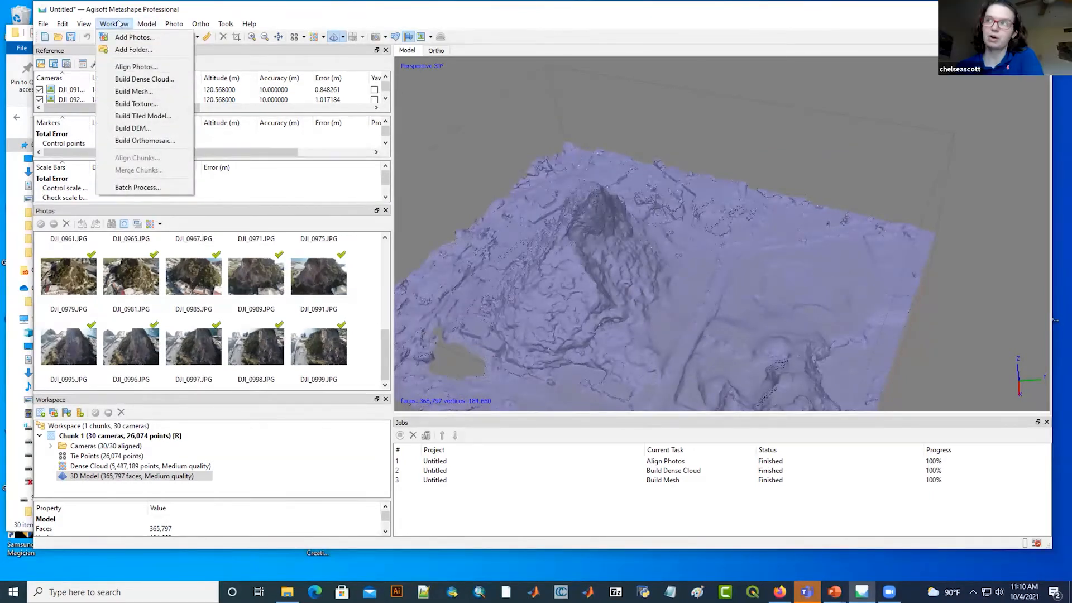
click(136, 104)
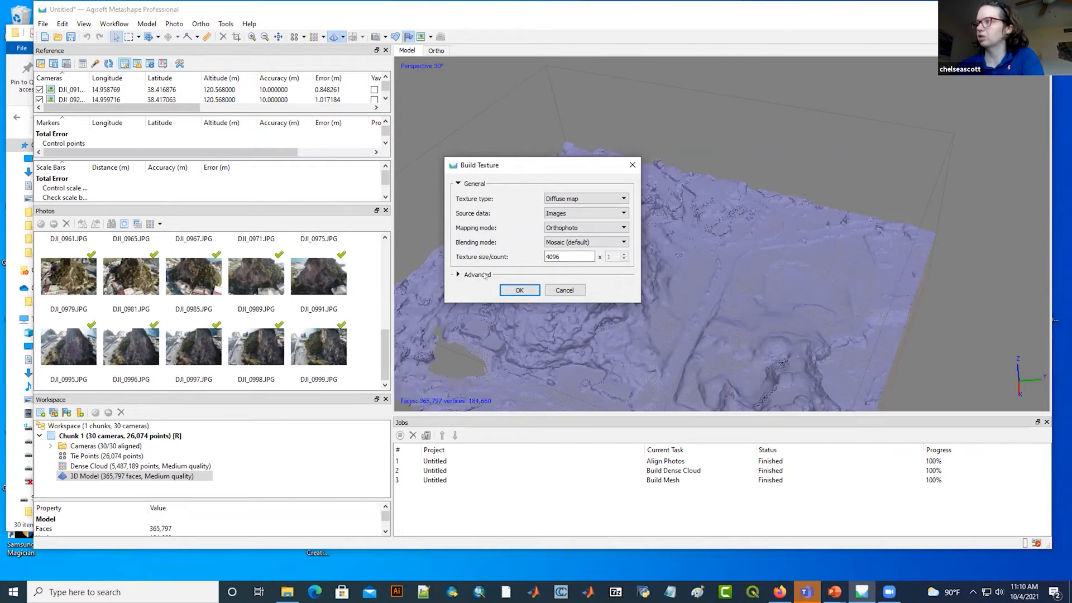
click(519, 290)
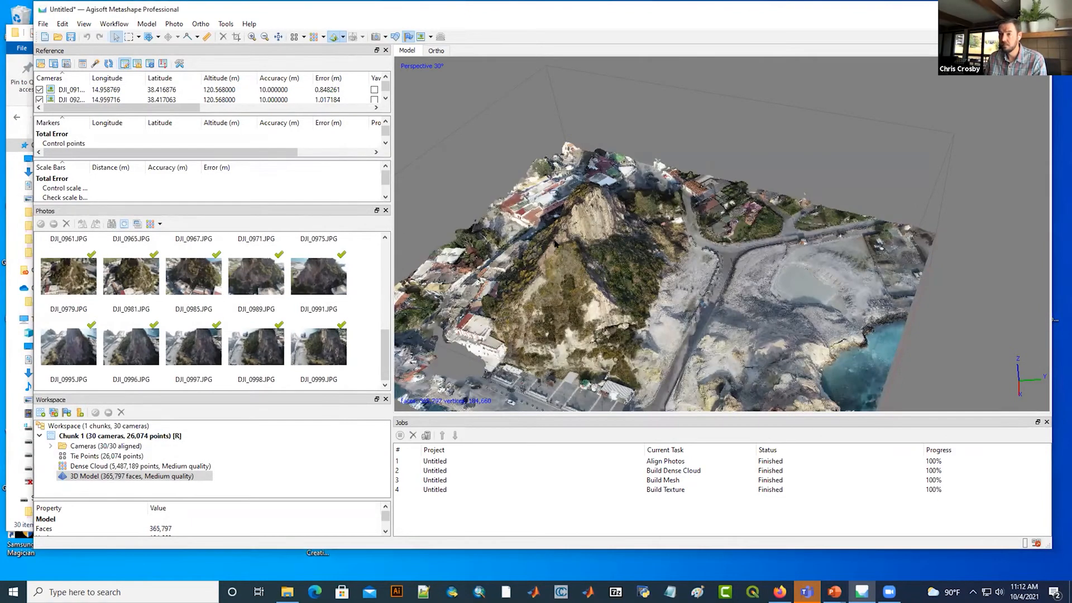
Step: Examine the textured model from several sides, including the rock face up close, the road and the buildings
drag(611, 290, 643, 330)
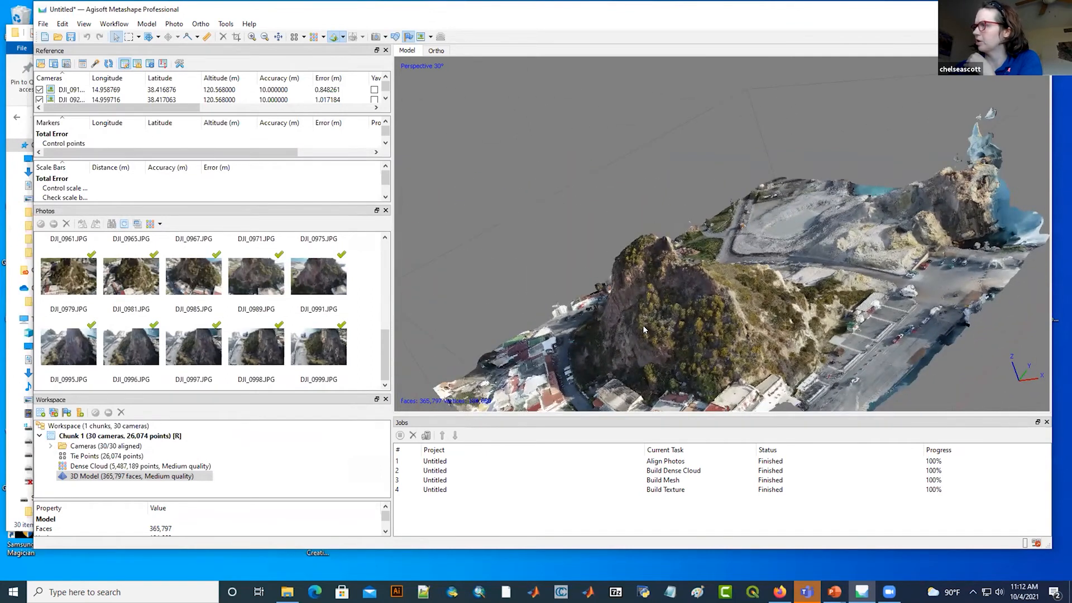
drag(644, 330, 536, 319)
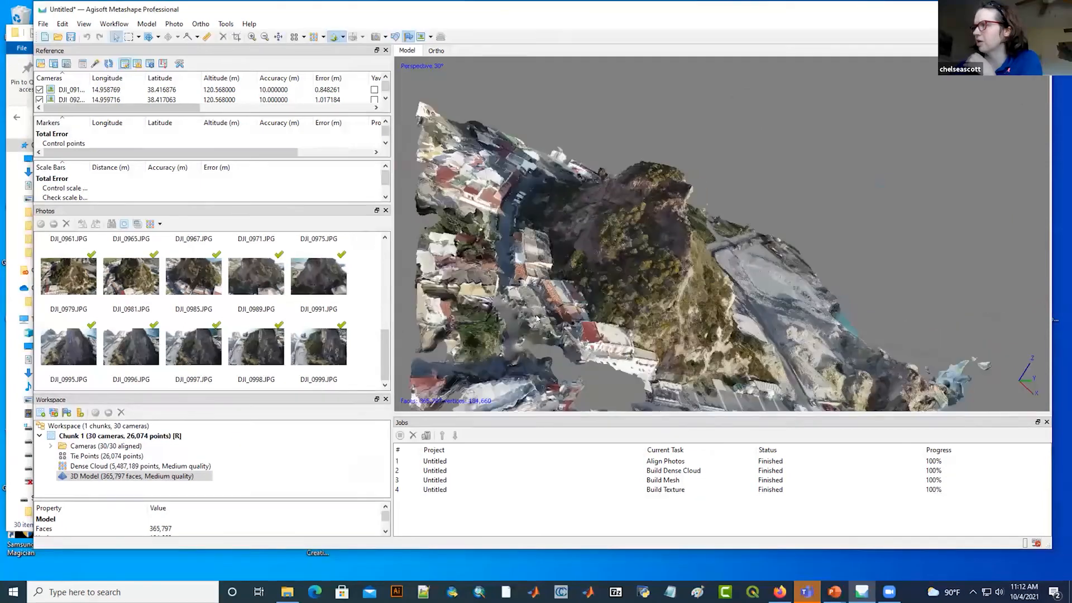
drag(600, 254, 640, 86)
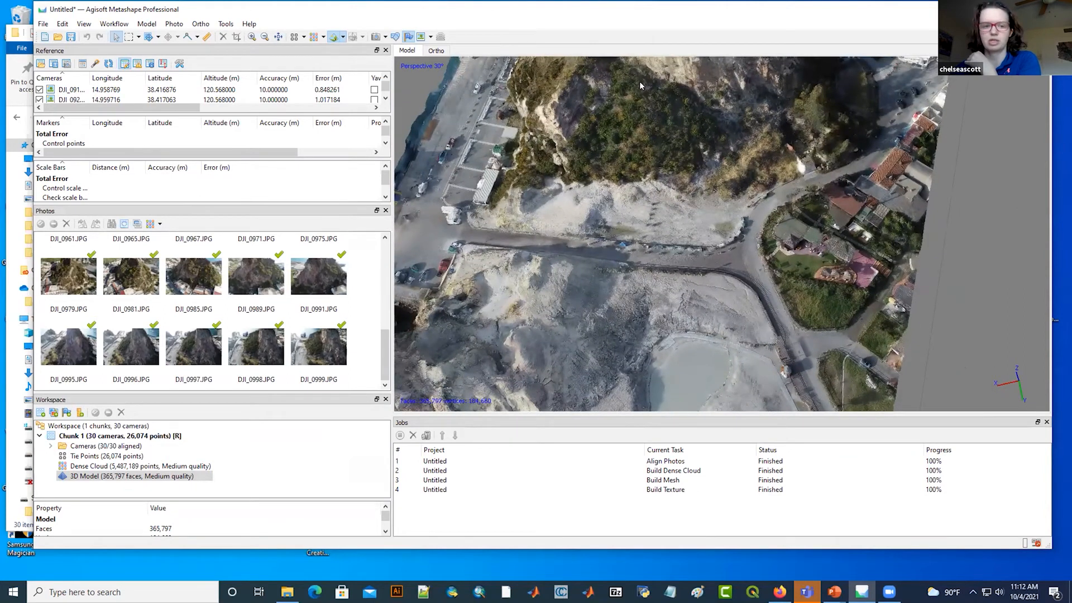
drag(640, 85, 572, 114)
scroll(649, 153, up, 4)
middle_drag(572, 113, 566, 259)
scroll(589, 153, up, 3)
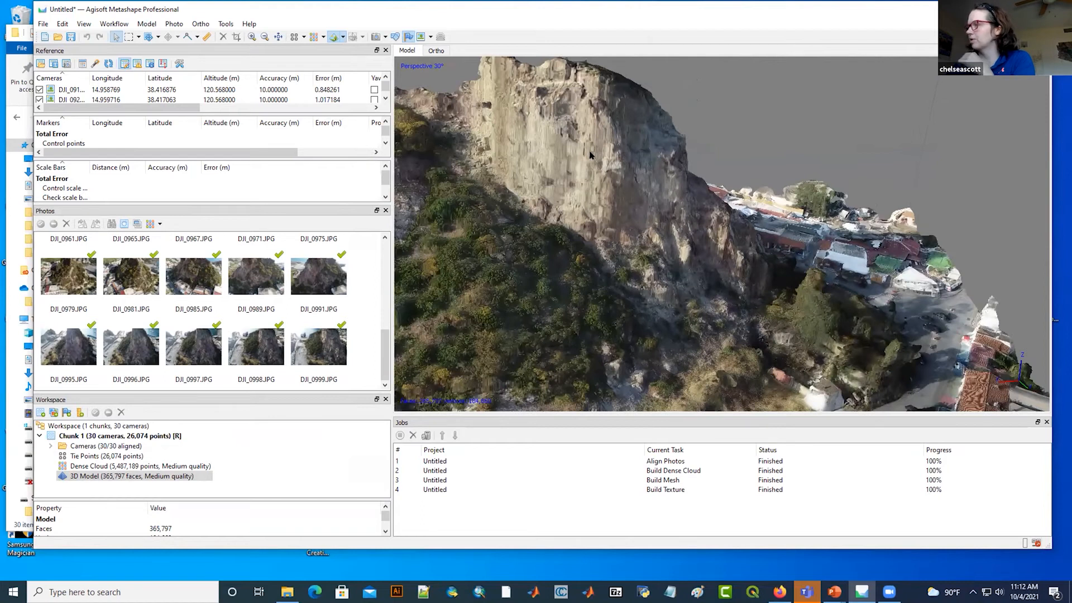
scroll(773, 308, down, 5)
drag(773, 309, 608, 289)
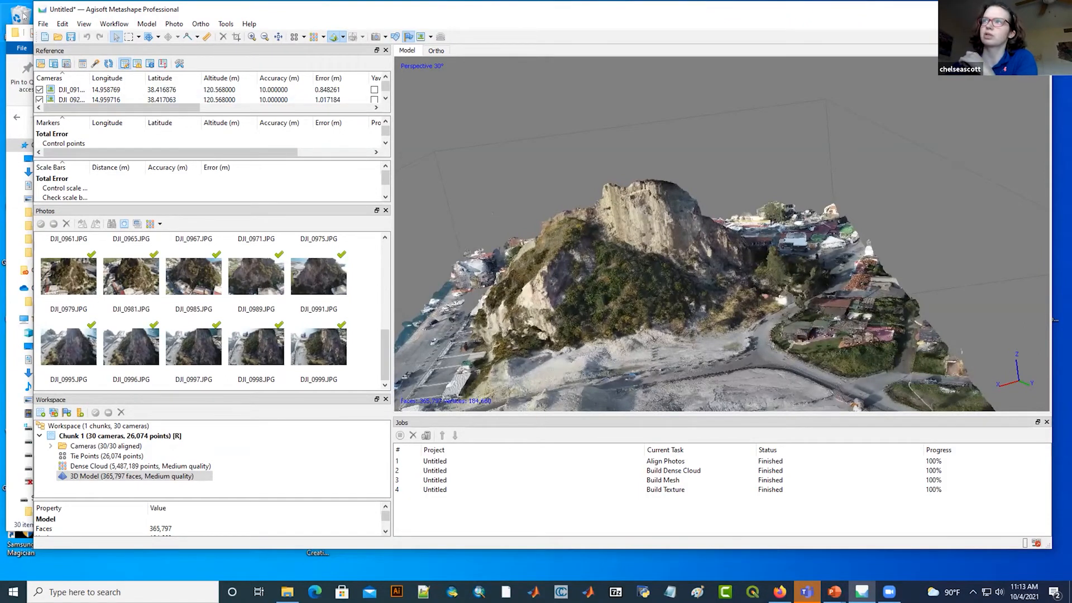
Step: Try to build a DEM from the dense cloud in geographic WGS 84 (EPSG::4326) projection with interpolation enabled
click(146, 24)
mouse_move(118, 25)
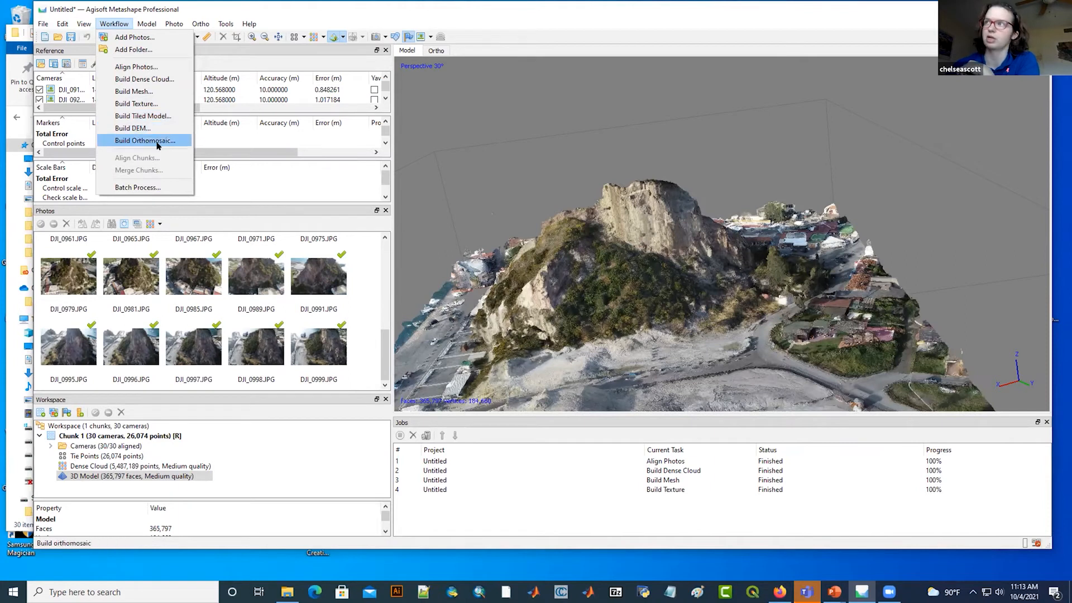
click(158, 128)
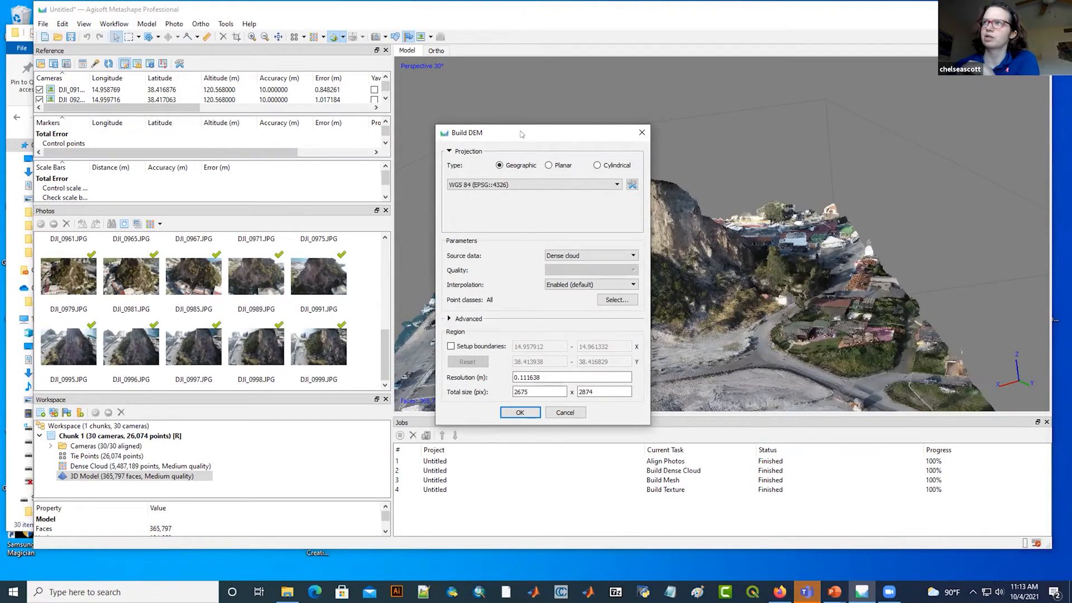
drag(520, 134, 148, 72)
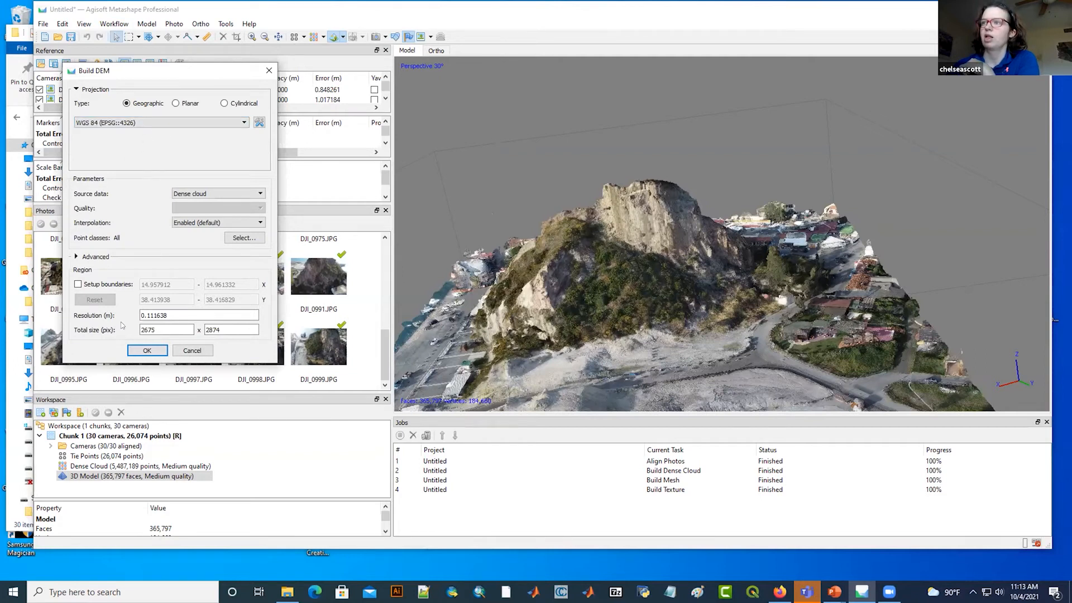
click(202, 193)
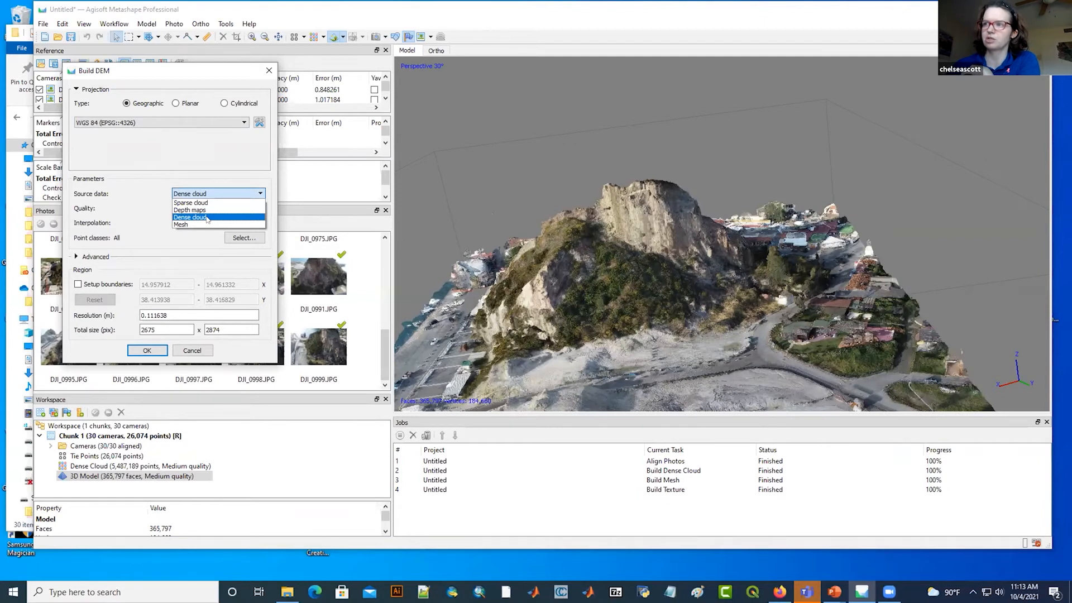
click(207, 217)
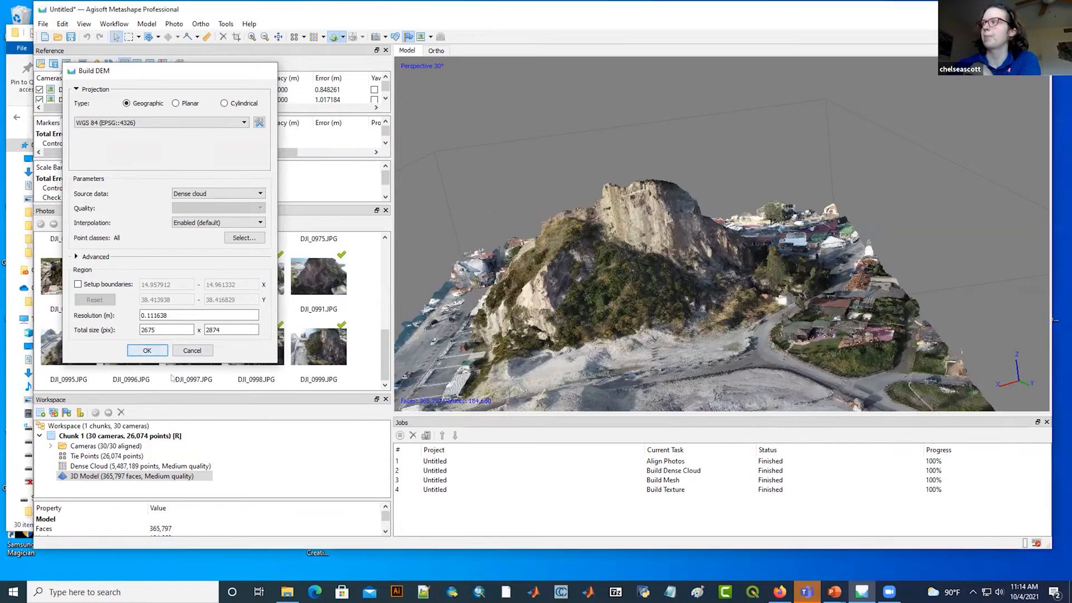
click(138, 351)
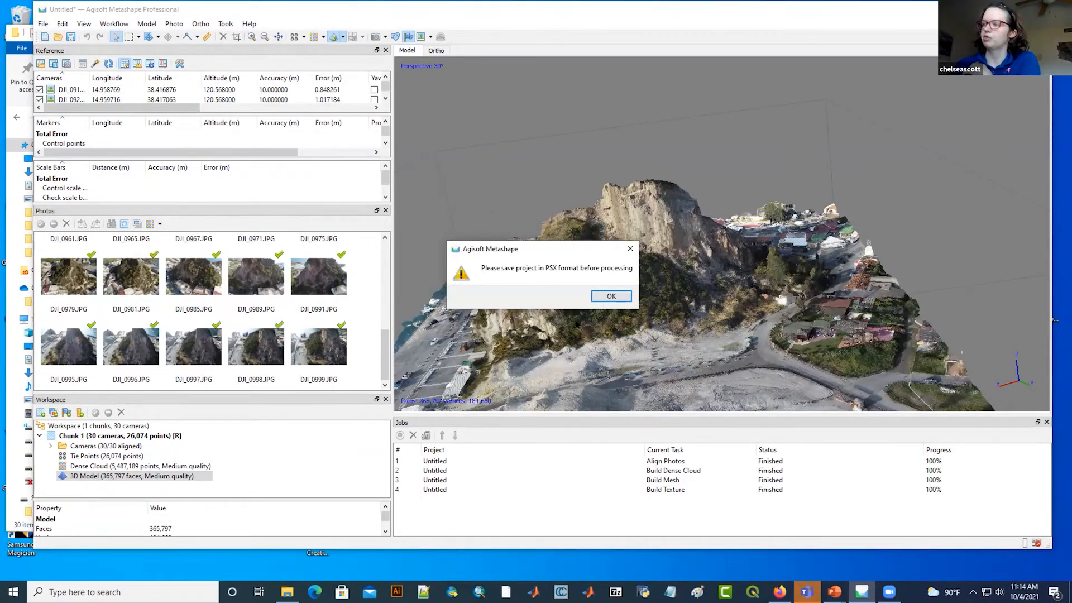
click(610, 296)
Step: Save the project in PSX format as italy in the GSA_2021 folder on the Desktop
click(43, 24)
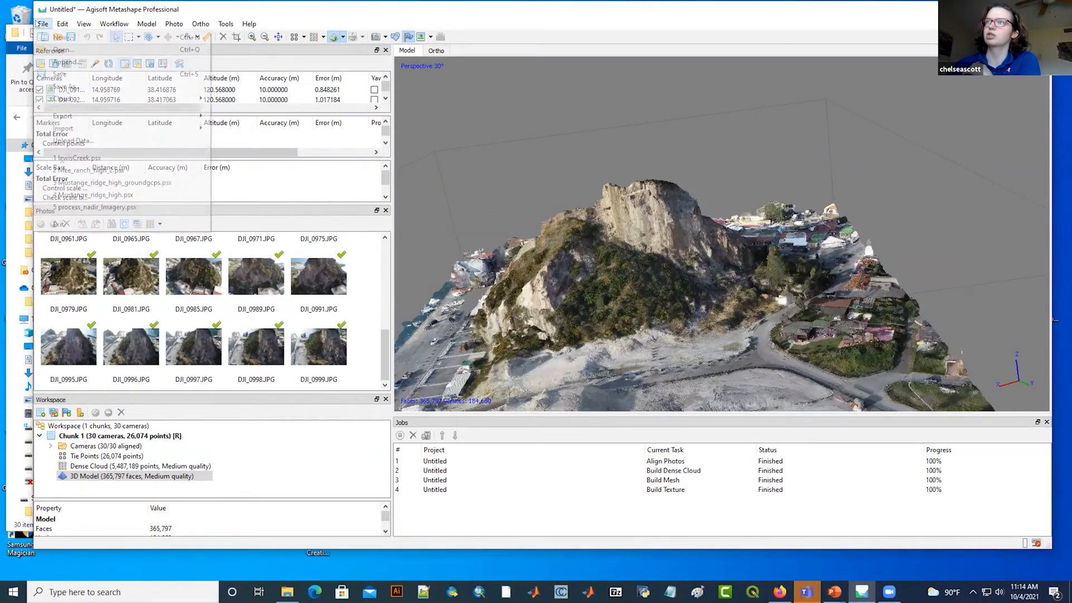
click(67, 72)
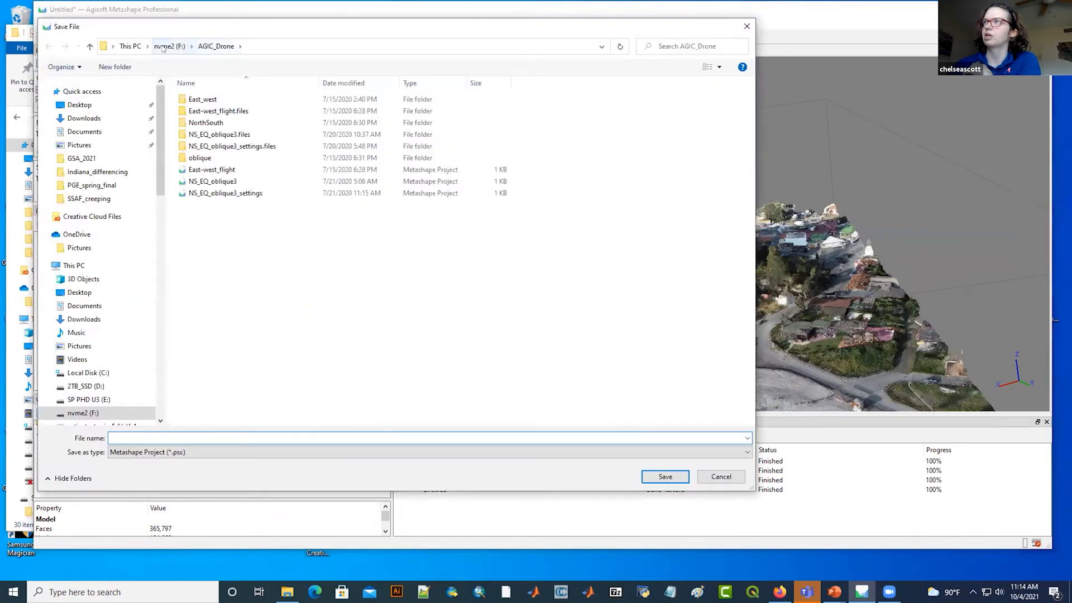
click(79, 105)
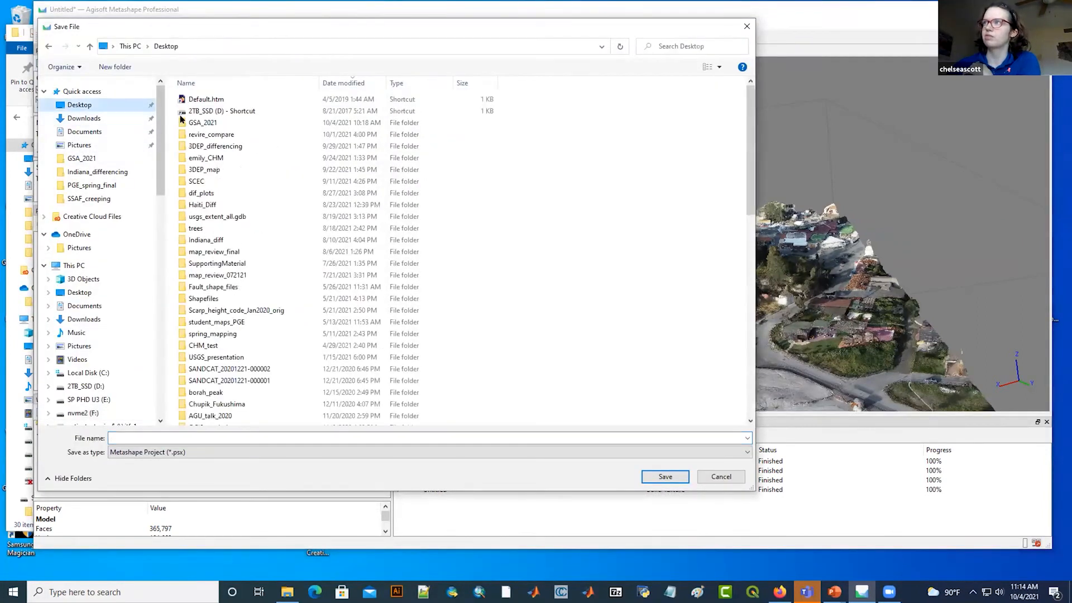
double_click(205, 112)
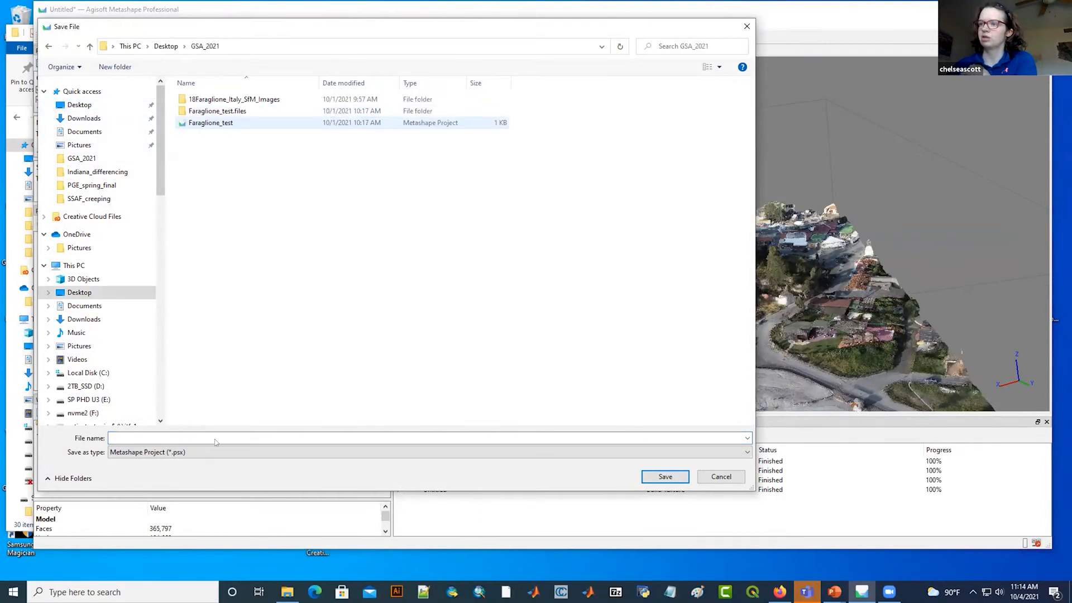
click(111, 437)
text(test)
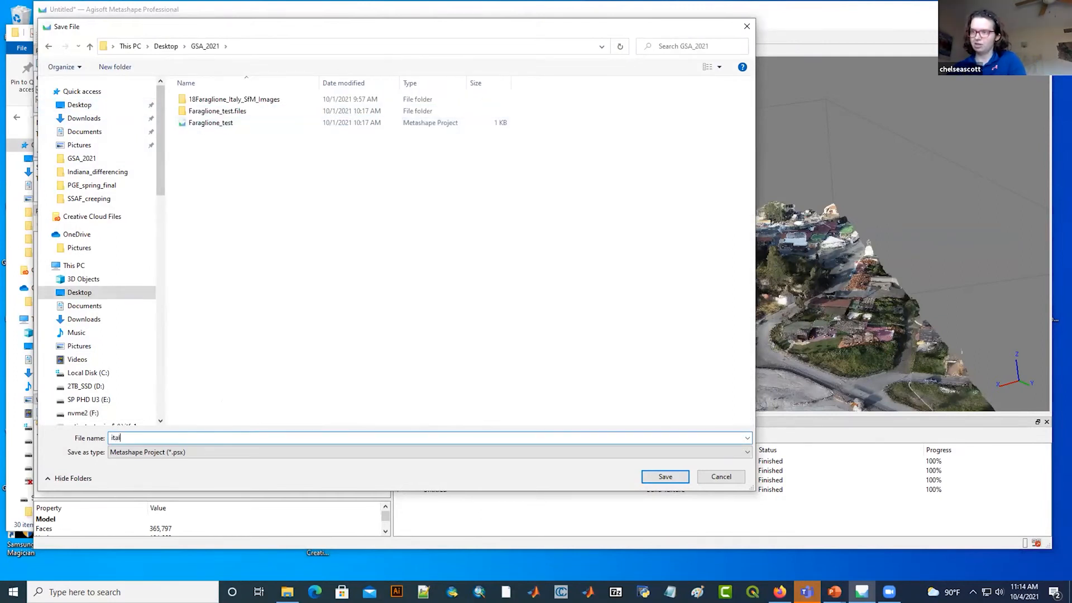
key(Return)
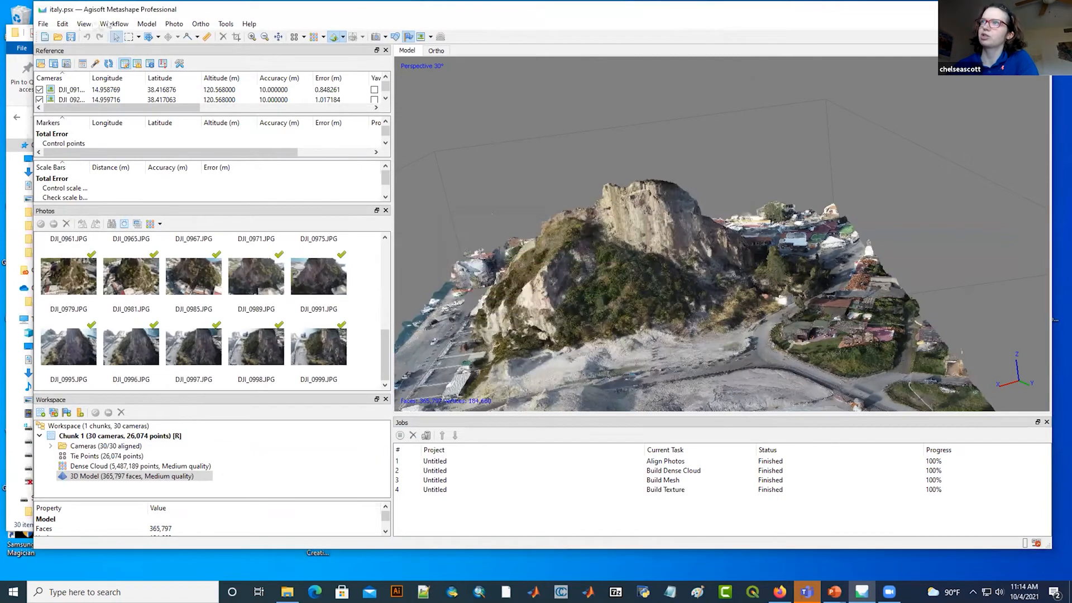
Step: Build a DEM from the dense cloud in geographic WGS 84 (EPSG::4326) projection with interpolation enabled
click(109, 25)
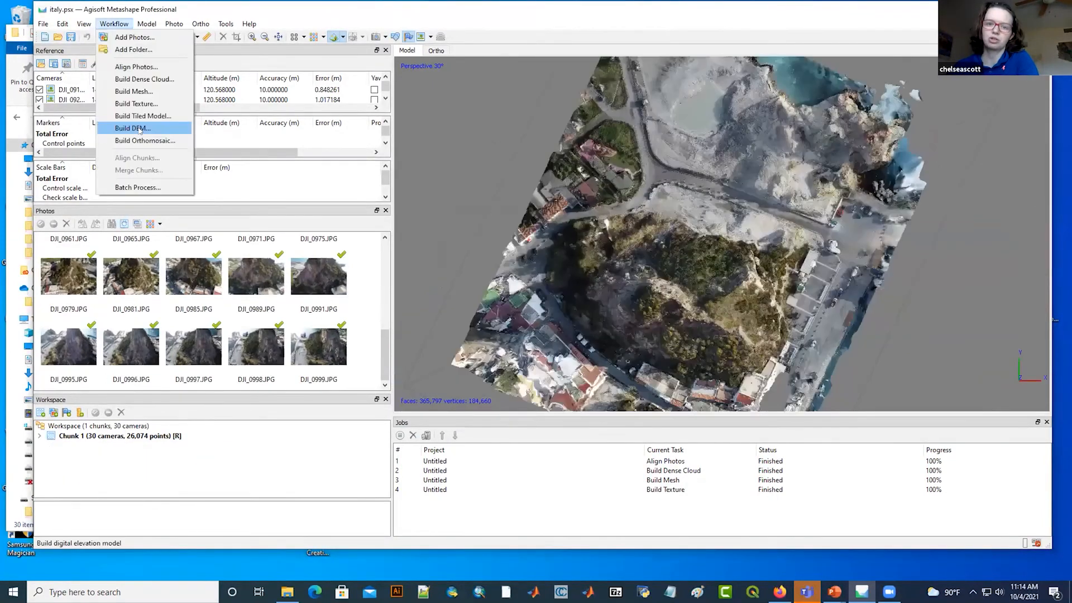
click(141, 130)
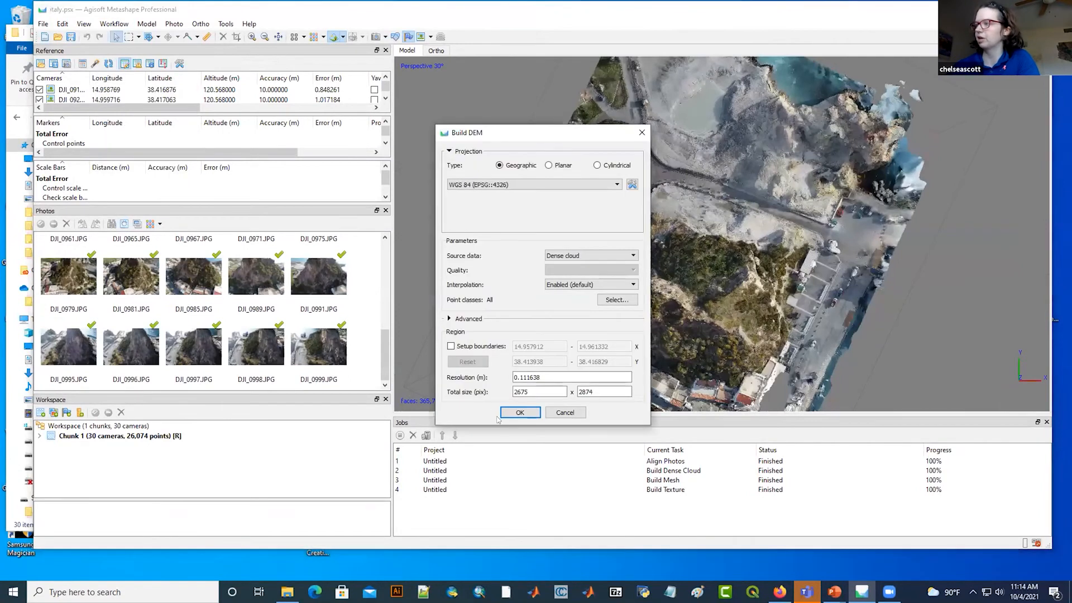
click(520, 413)
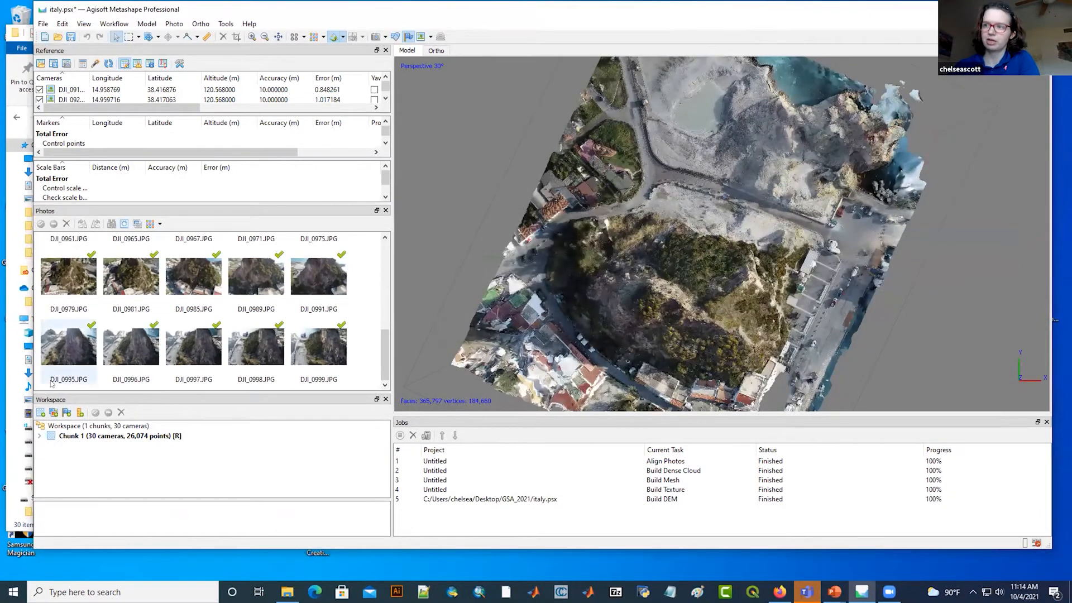
Step: Open the chunk's DEM and examine the elevations of the rock and its surroundings up close
click(39, 436)
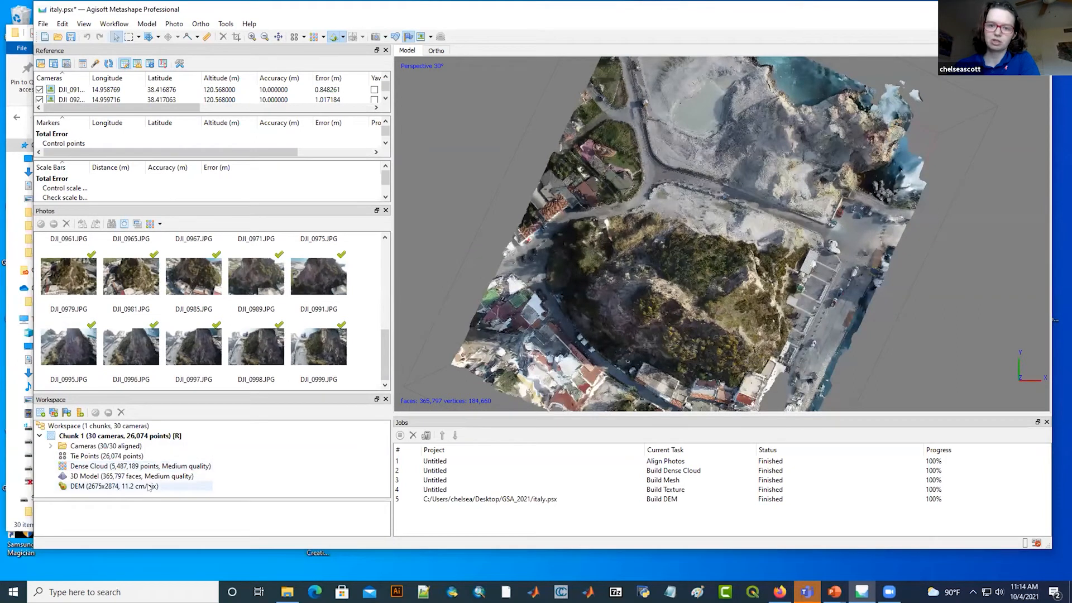
double_click(149, 487)
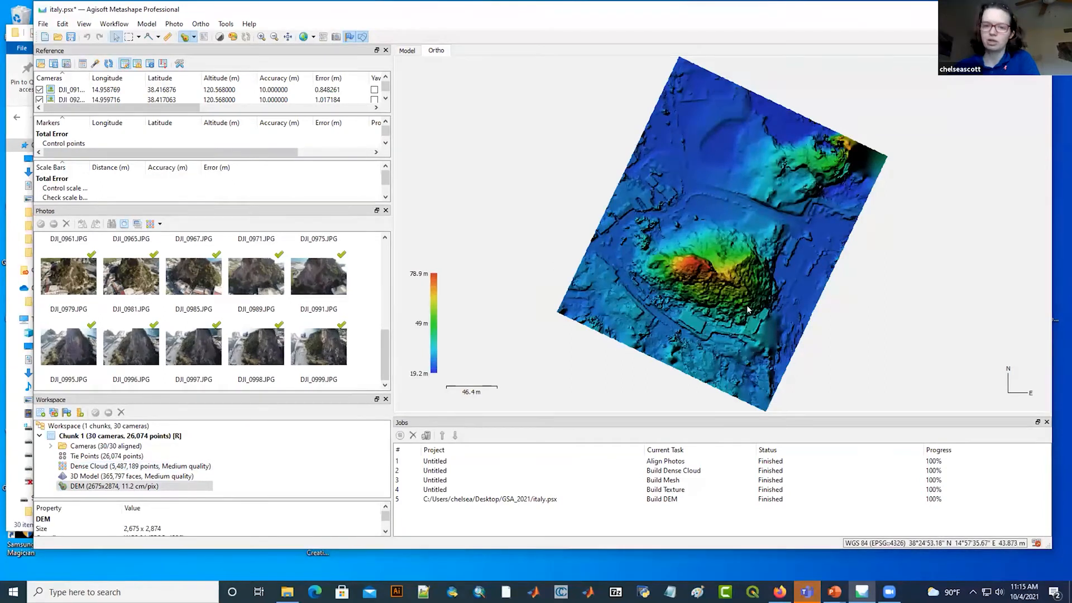
scroll(745, 295, up, 2)
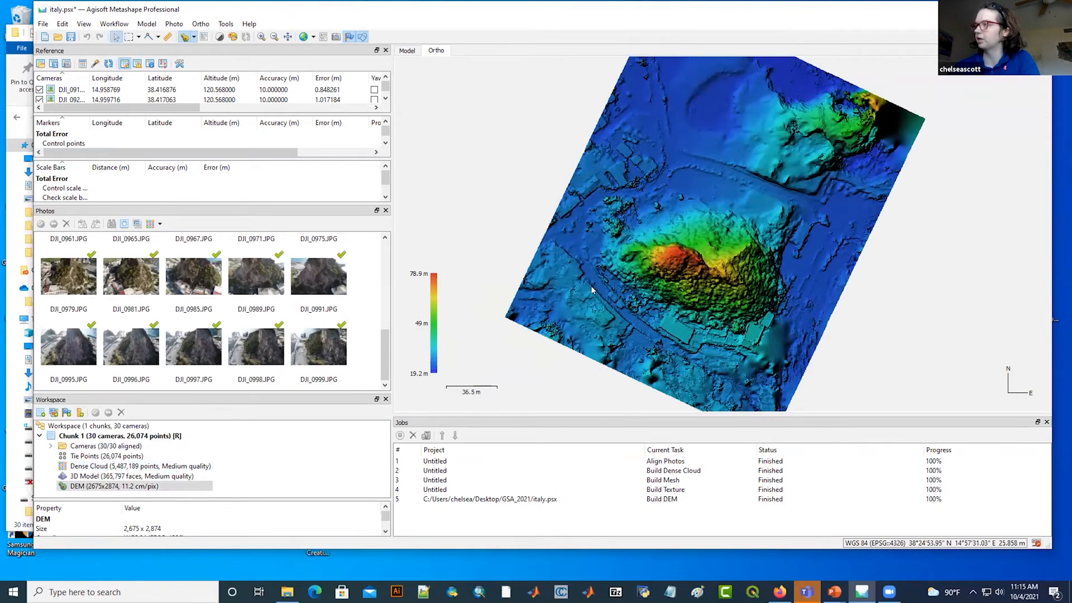
drag(722, 226, 645, 263)
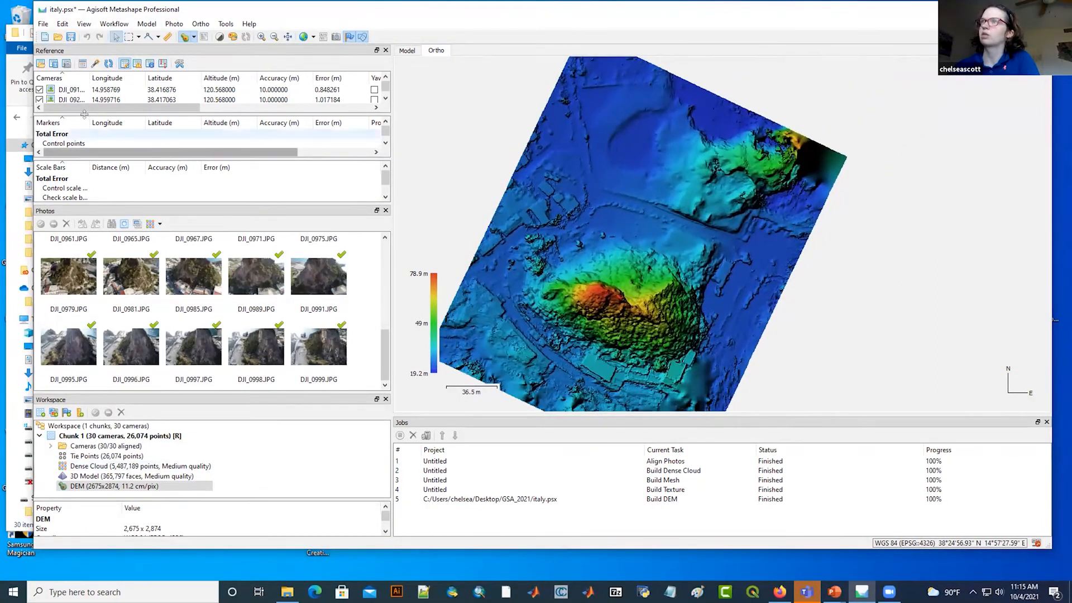
Step: Try to build a geographic orthomosaic on the DEM surface with Mosaic blending, hole filling and the default resolution in metres
click(125, 22)
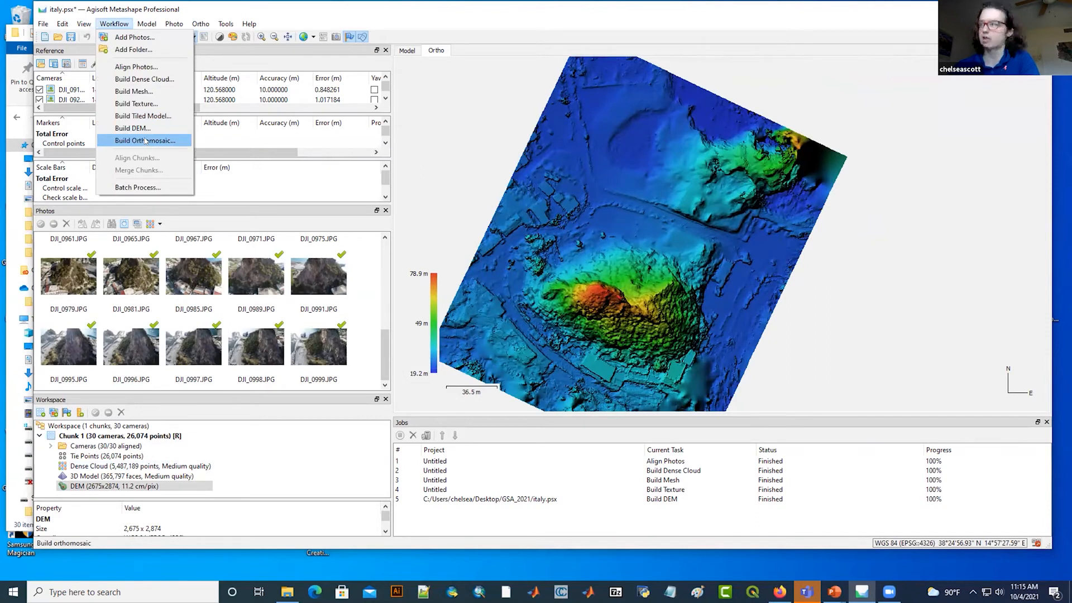
key(Return)
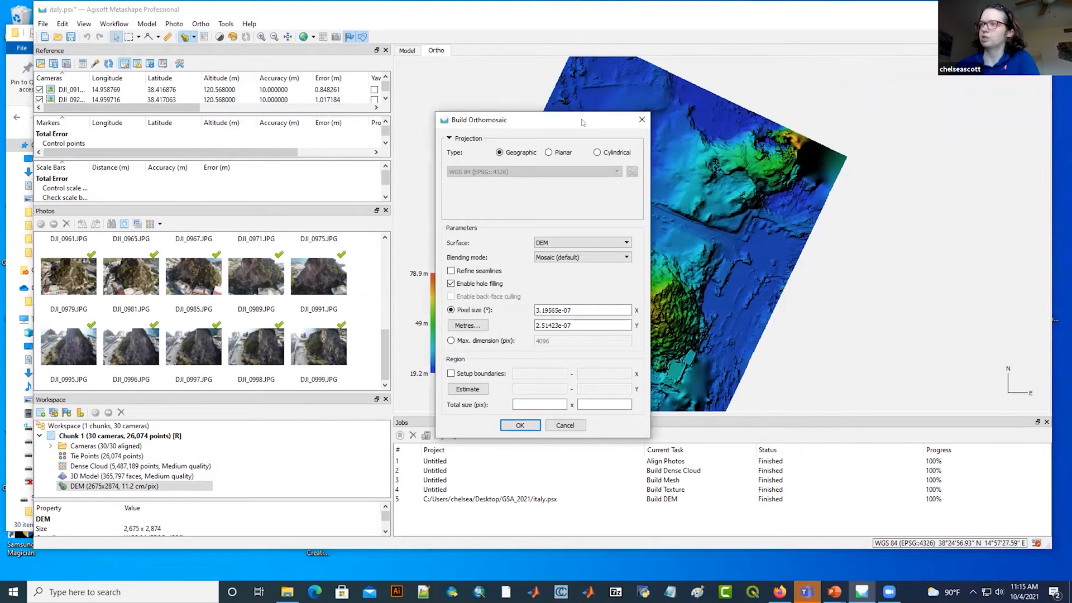
drag(581, 119, 352, 74)
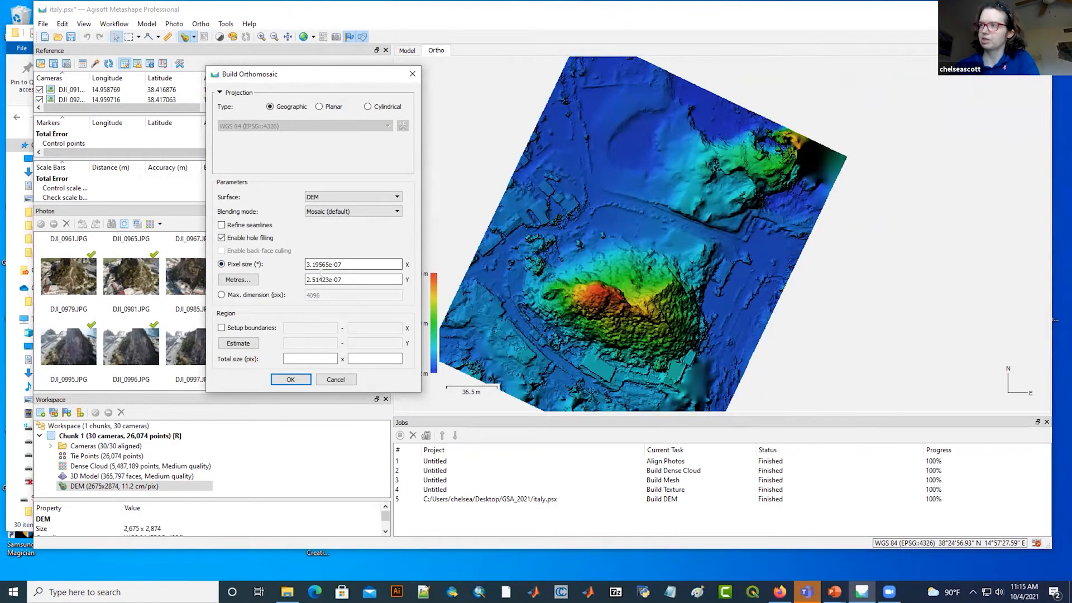
click(240, 280)
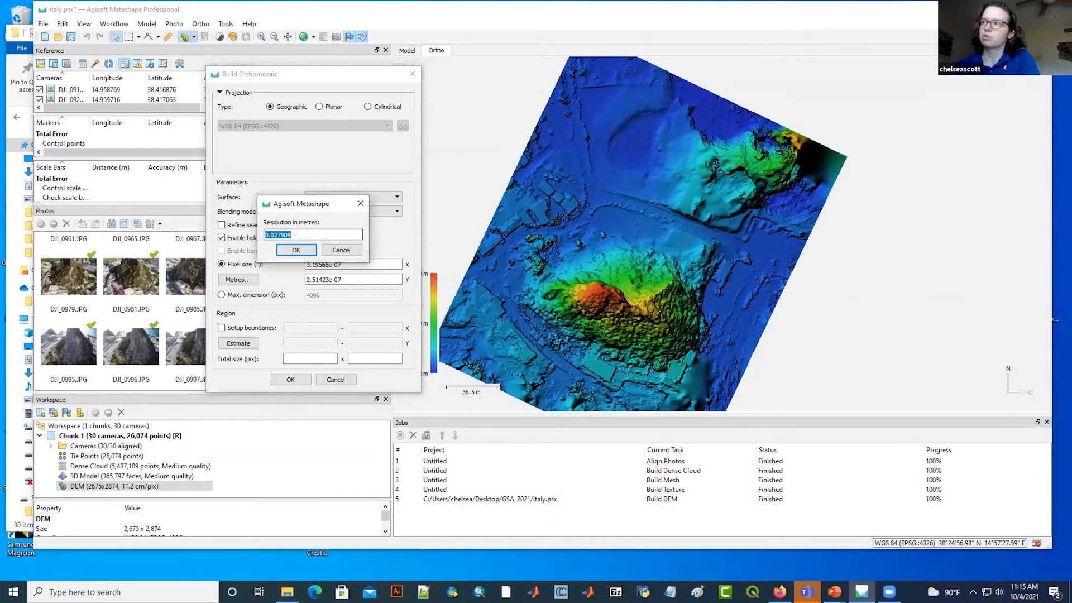
key(Return)
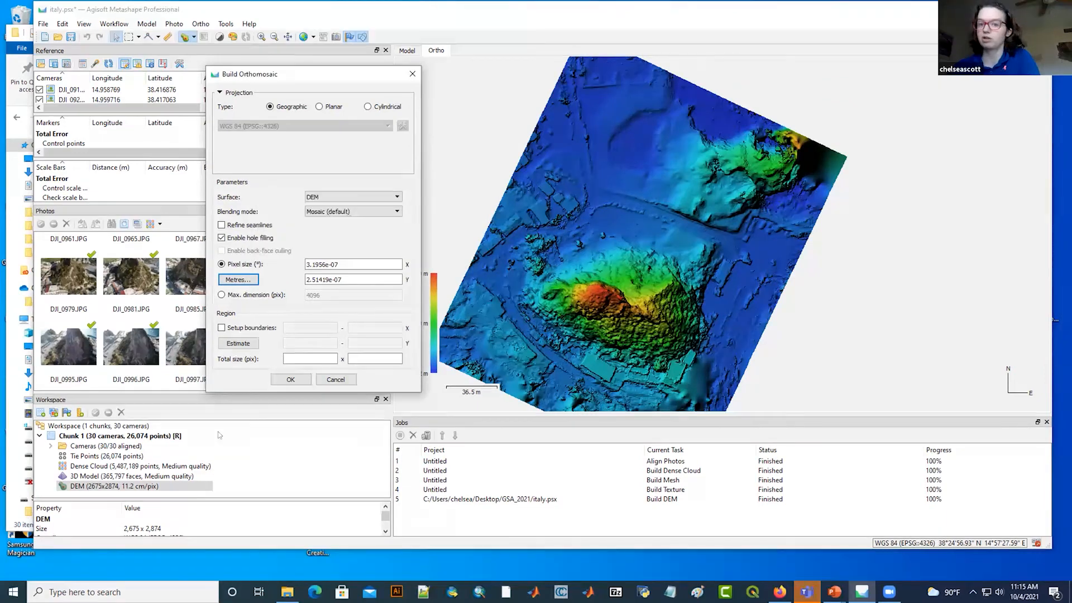
click(299, 382)
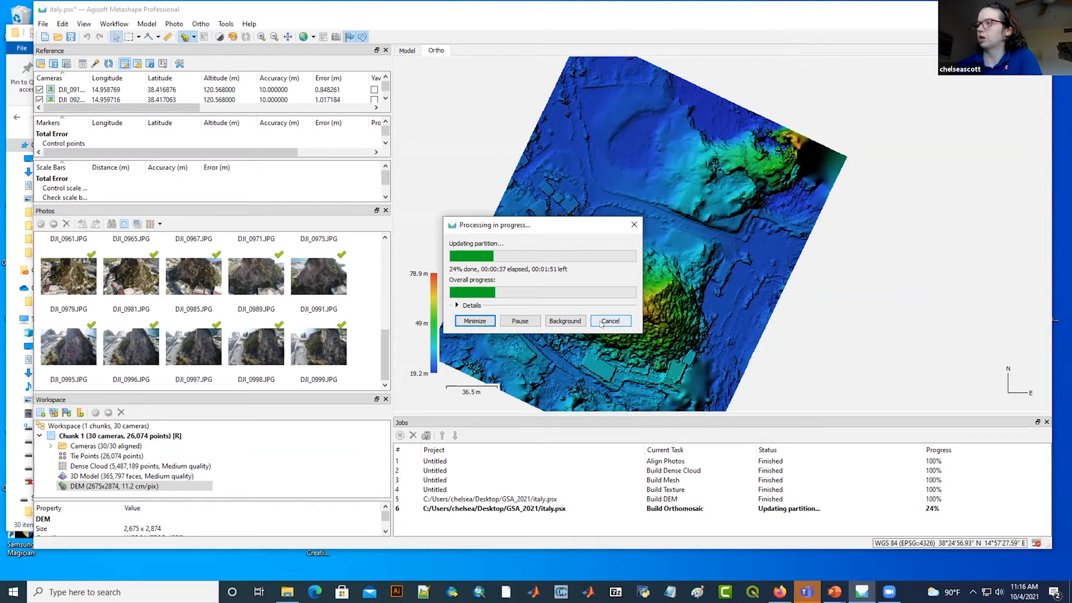
Step: Abort the running orthomosaic processing
click(601, 323)
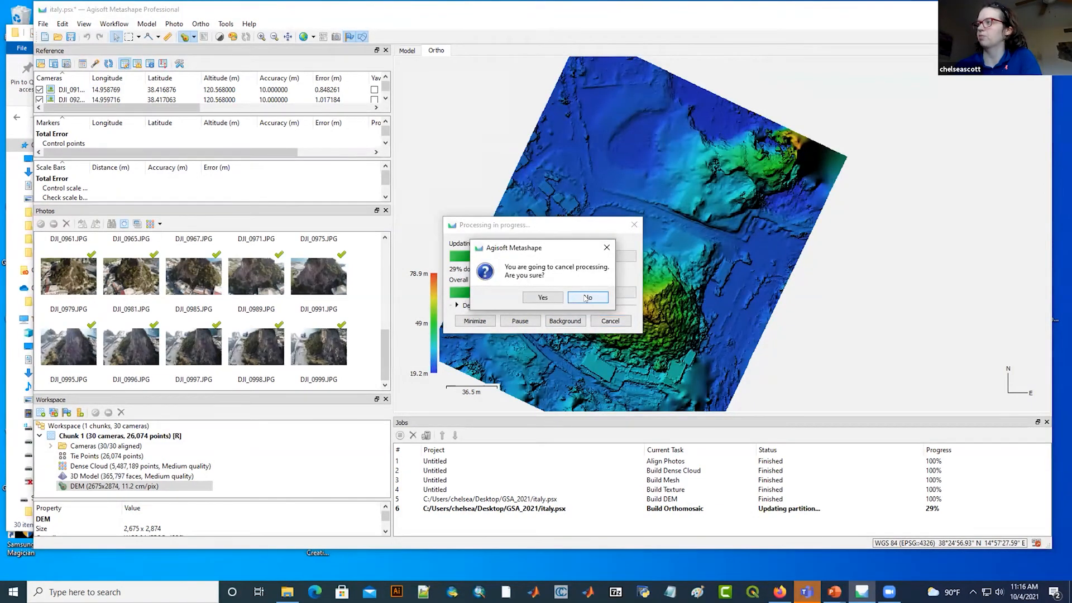
click(585, 298)
click(606, 322)
click(536, 298)
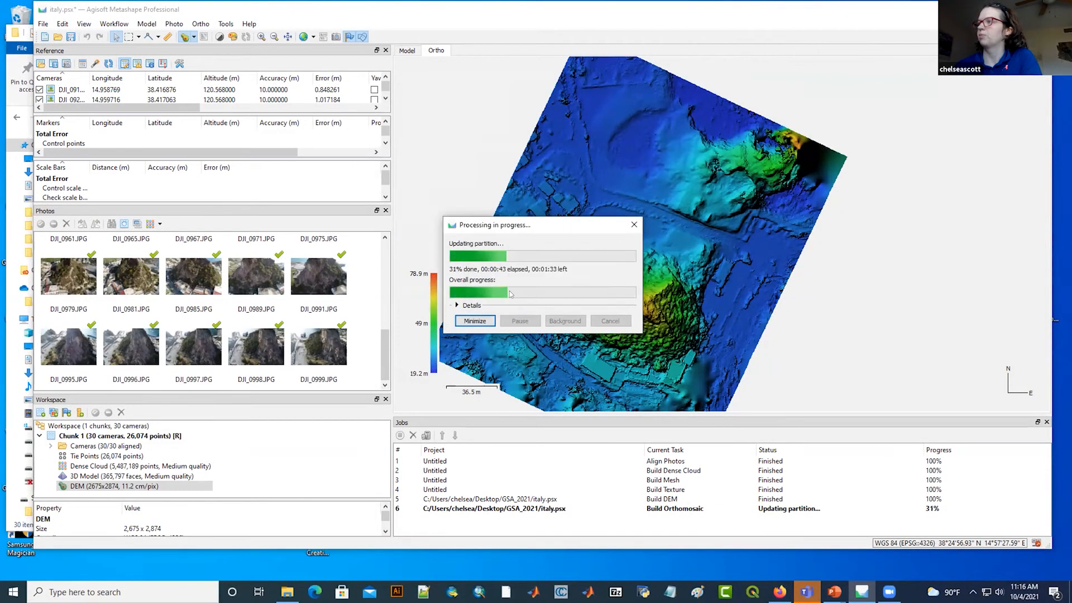
click(559, 297)
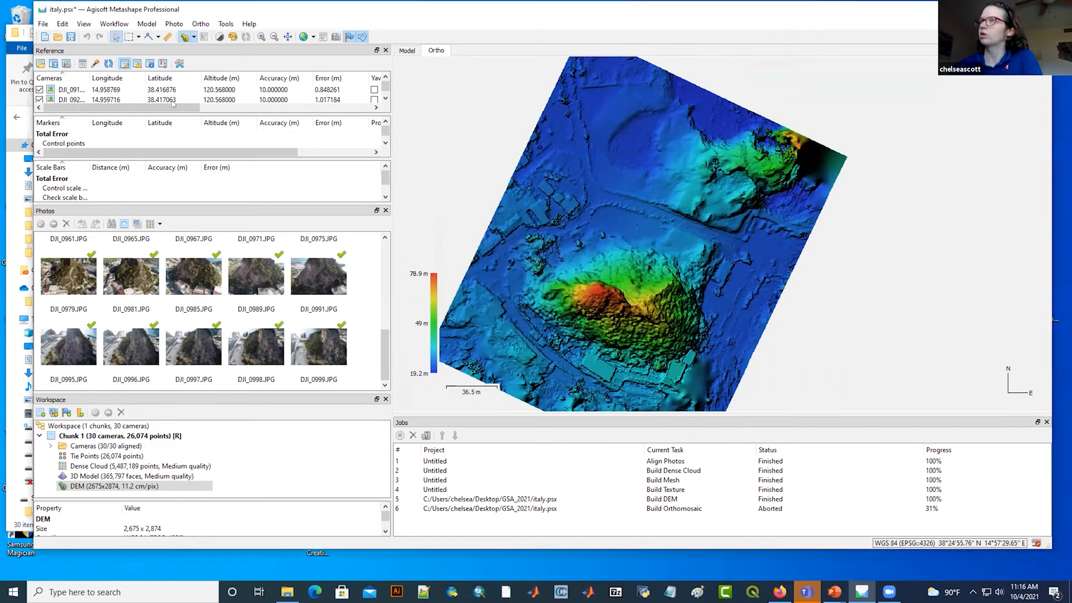
Step: Generate a processing report titled Italy with Top XY projection and page numbers, saved as Italy.pdf in the GSA_2021 folder
click(43, 23)
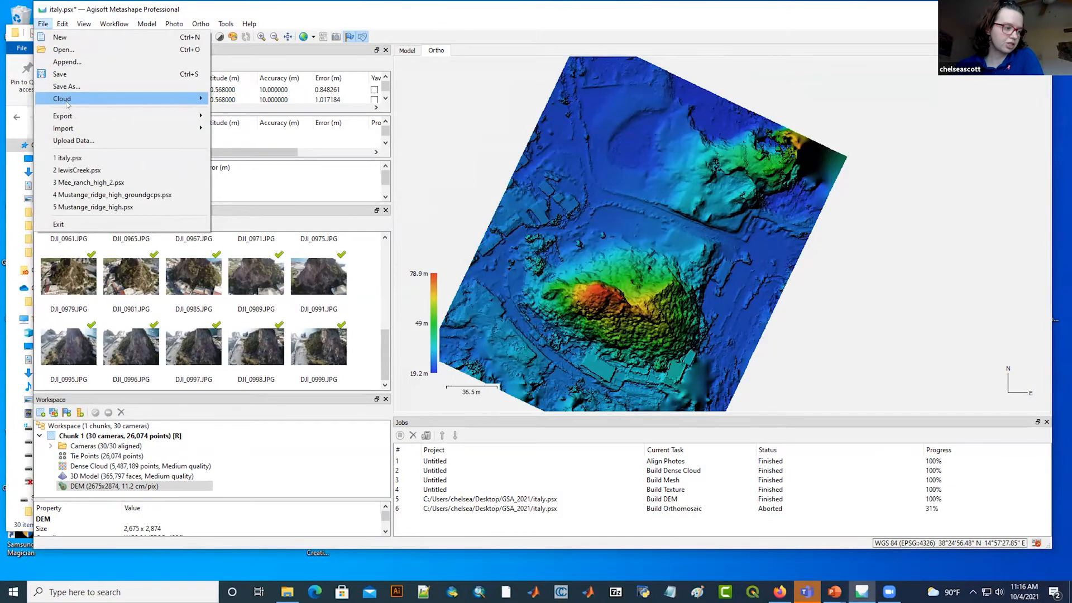
mouse_move(76, 114)
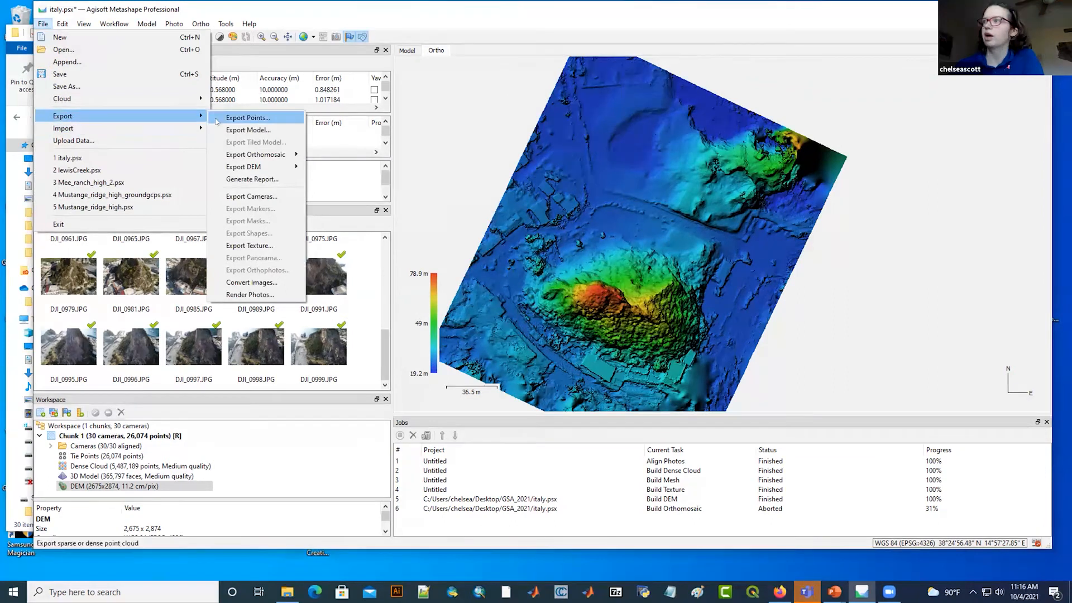
click(260, 182)
text(Italy)
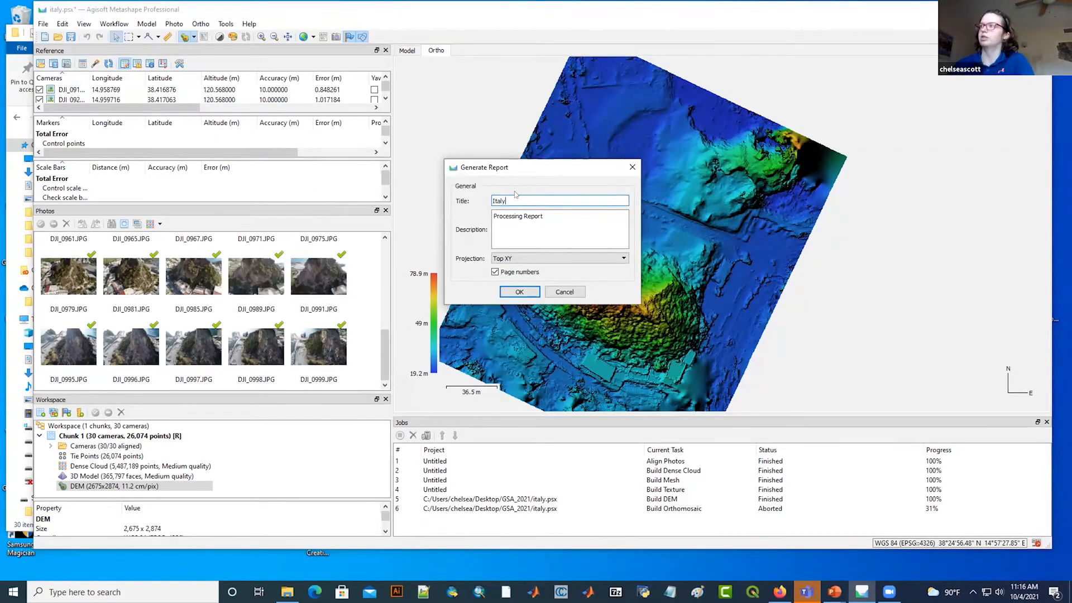
click(518, 291)
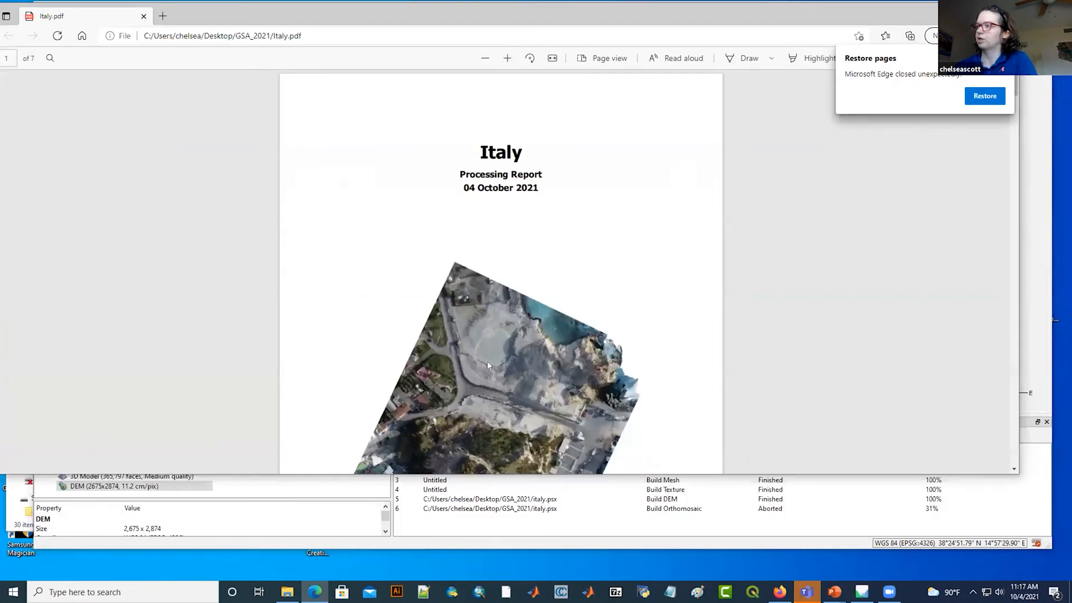
Step: Review the PDF report's survey data, camera calibration, camera locations, digital elevation model and processing parameters
scroll(487, 365, down, 3)
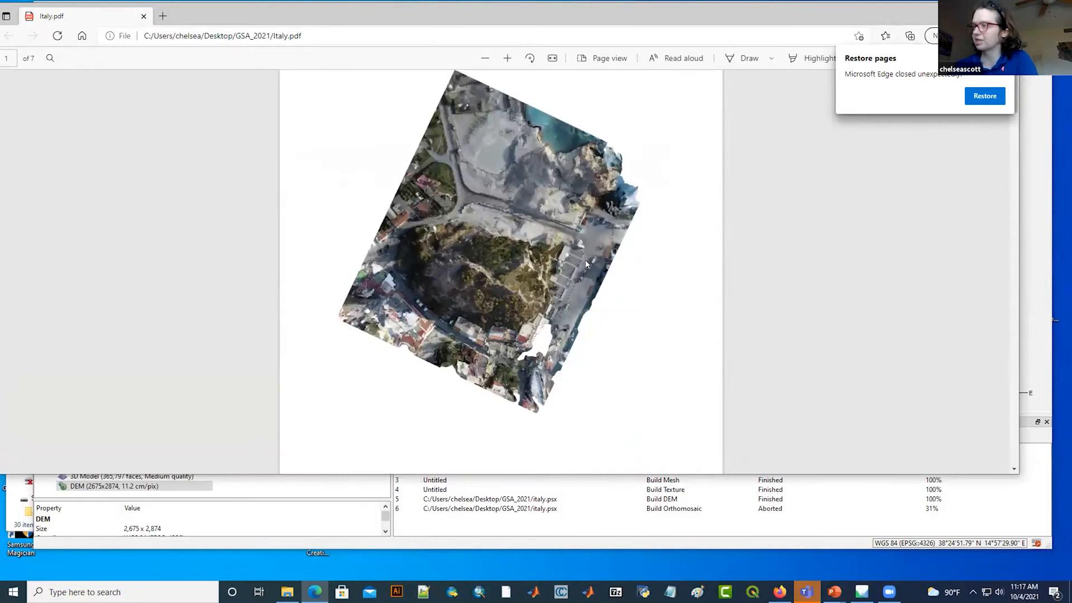
scroll(586, 264, down, 5)
scroll(586, 264, down, 2)
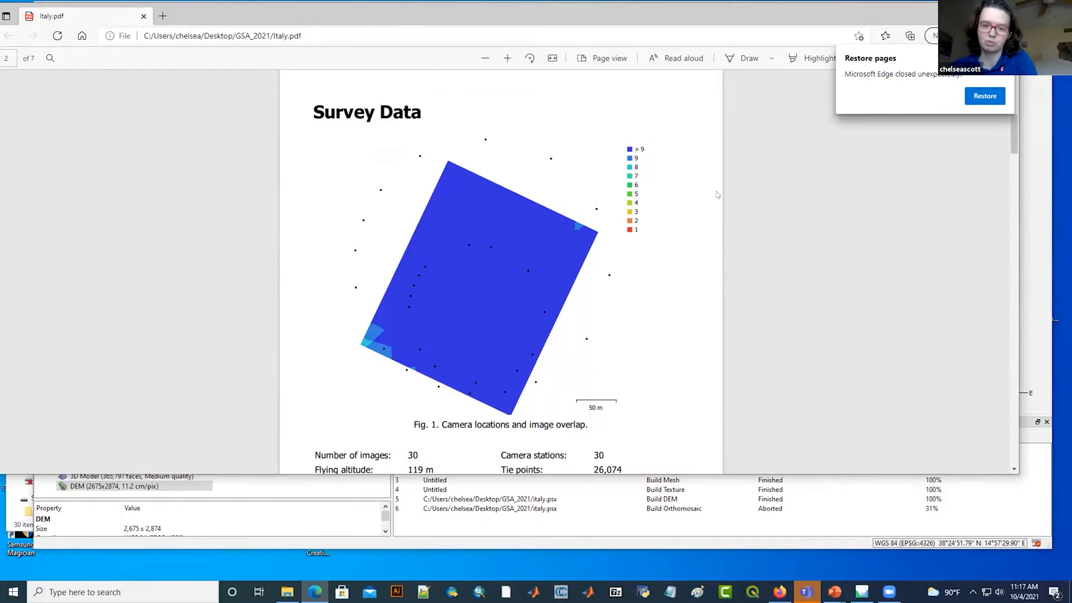
scroll(534, 266, down, 1)
scroll(534, 265, down, 14)
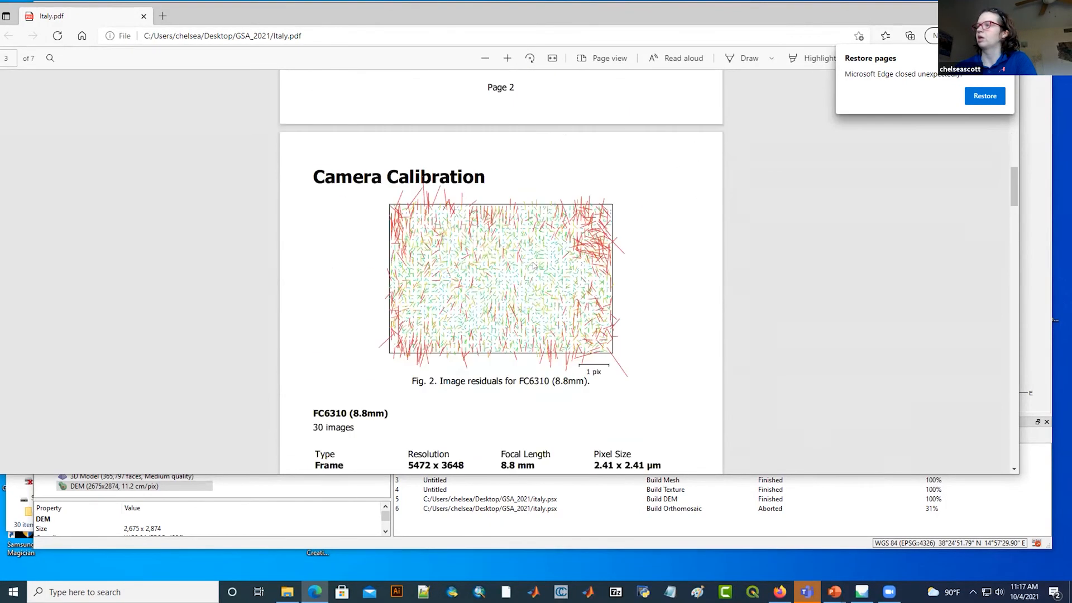
scroll(563, 227, down, 3)
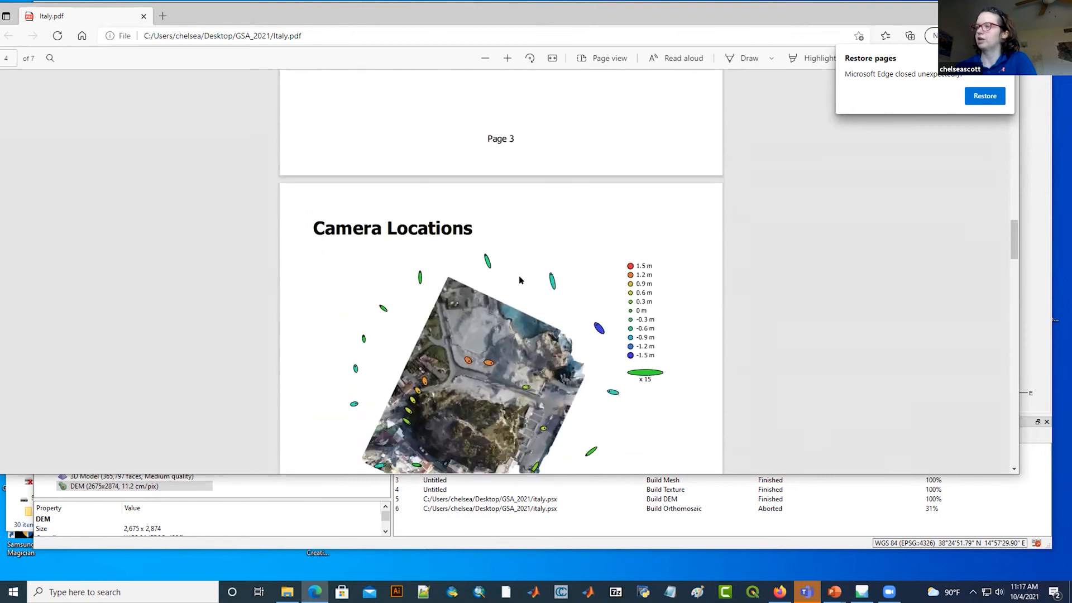
scroll(487, 343, down, 12)
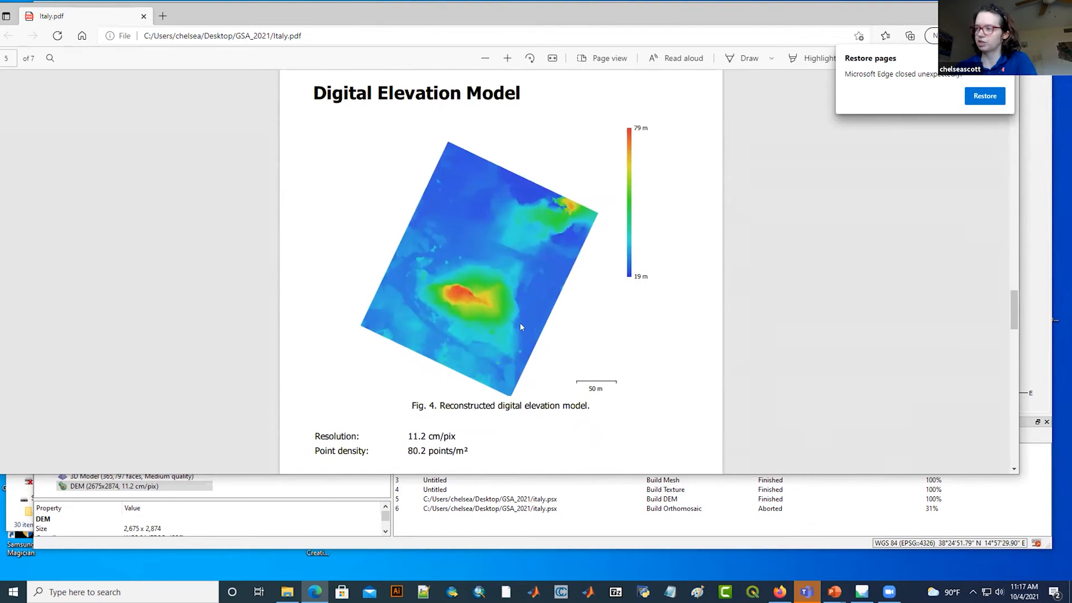
scroll(492, 335, down, 3)
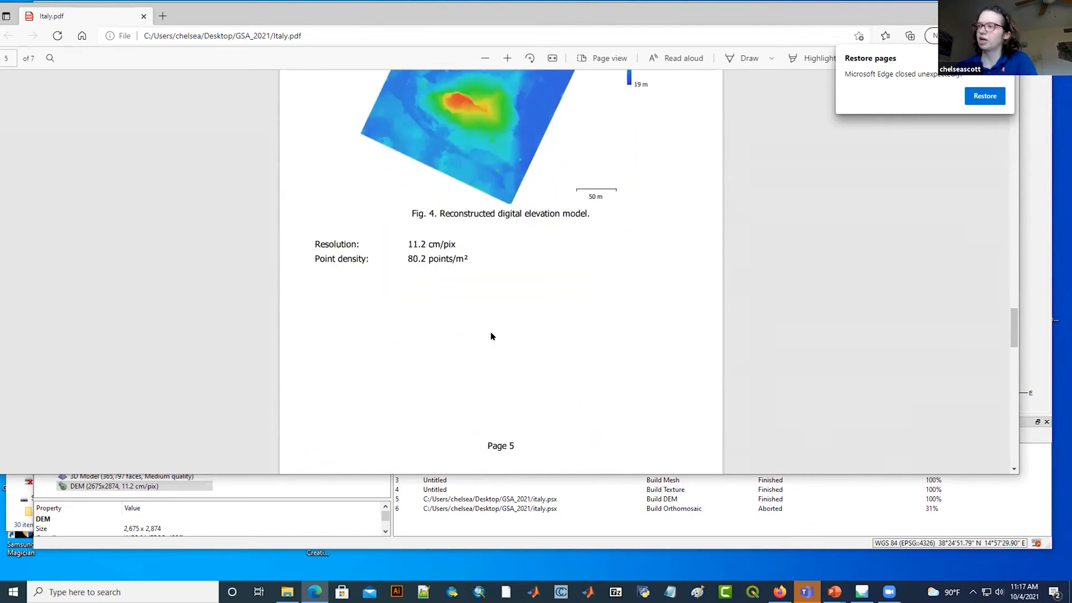
scroll(491, 336, down, 5)
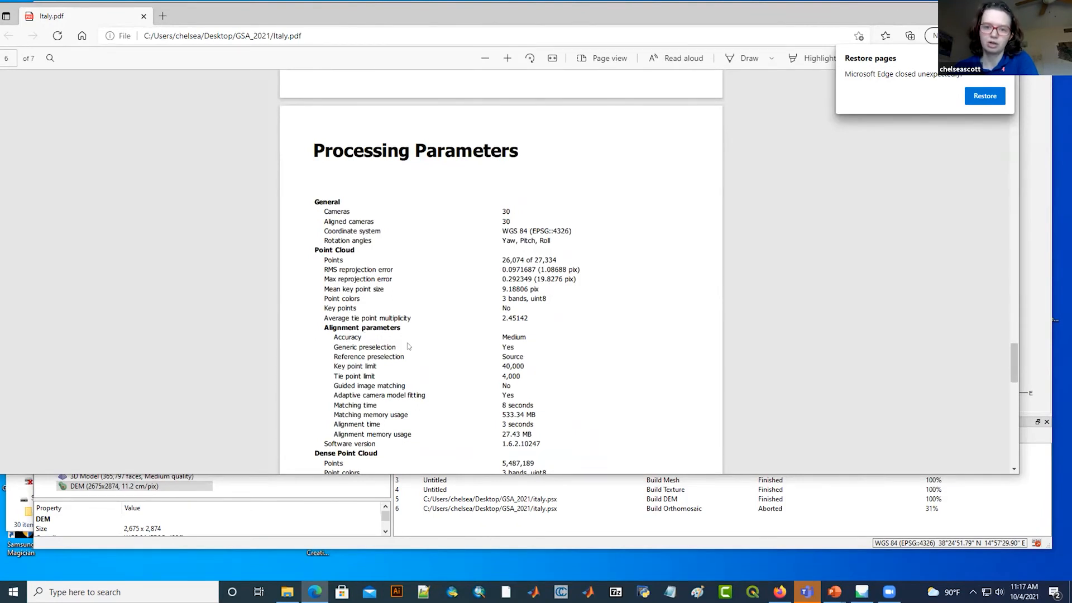
scroll(451, 325, down, 15)
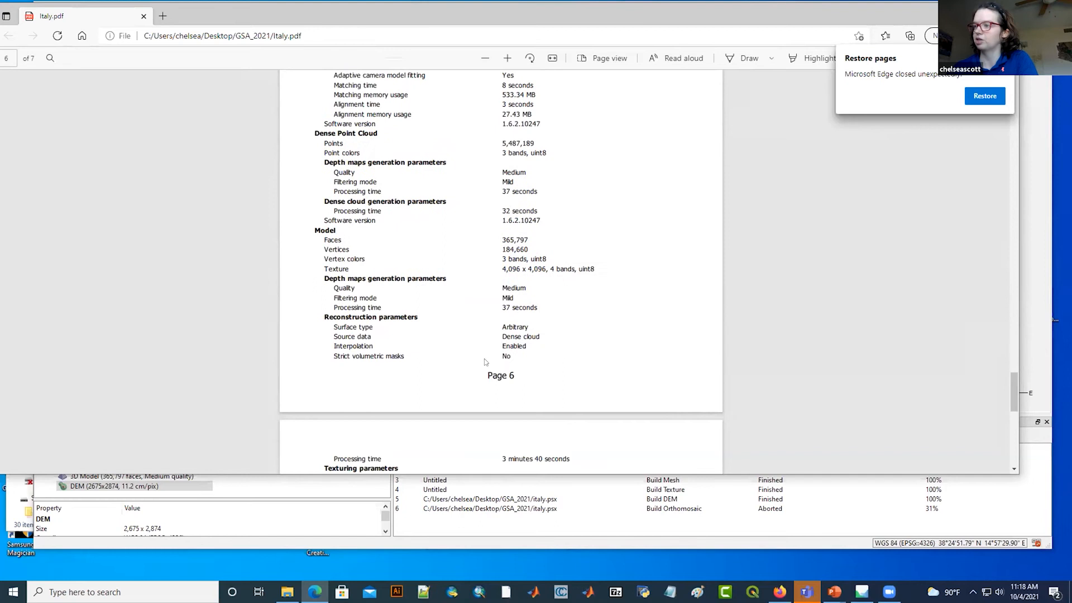
scroll(447, 383, up, 20)
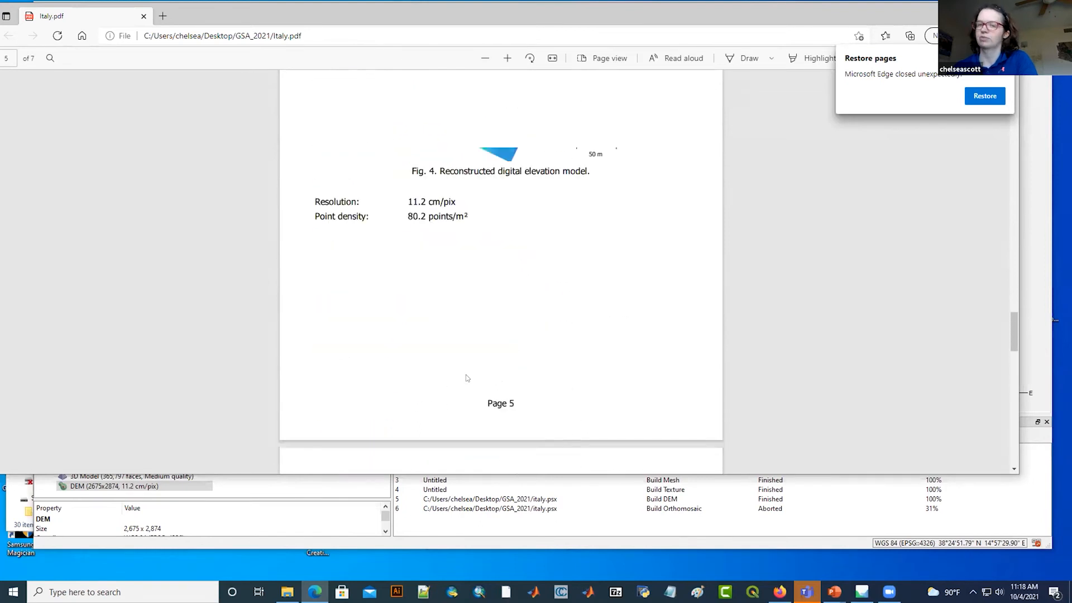
Step: Look back through the camera calibration and survey data pages of the Italy.pdf report
scroll(467, 379, up, 12)
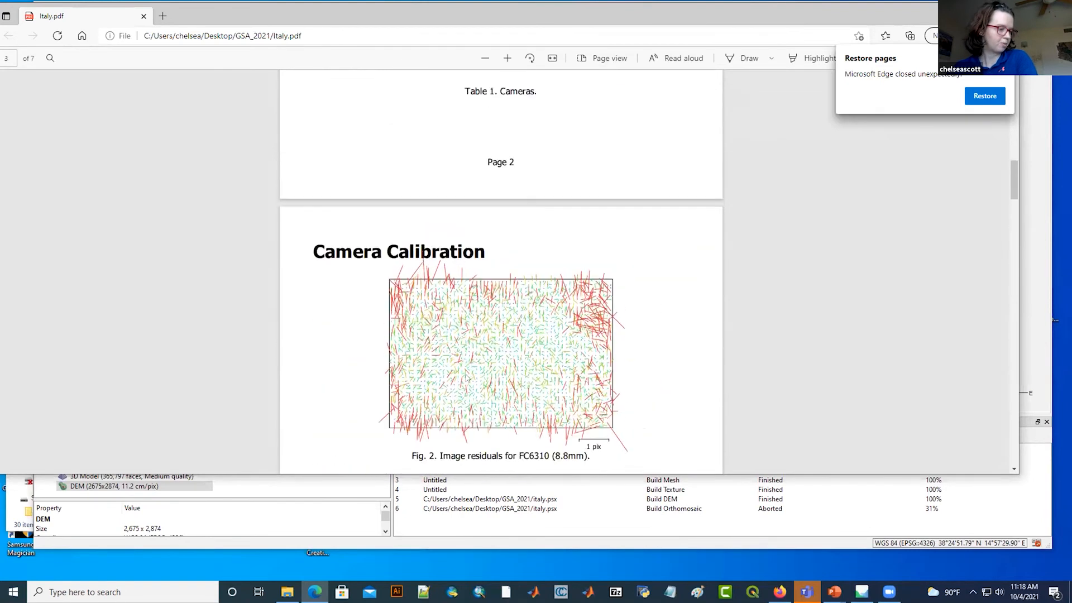
scroll(467, 378, up, 3)
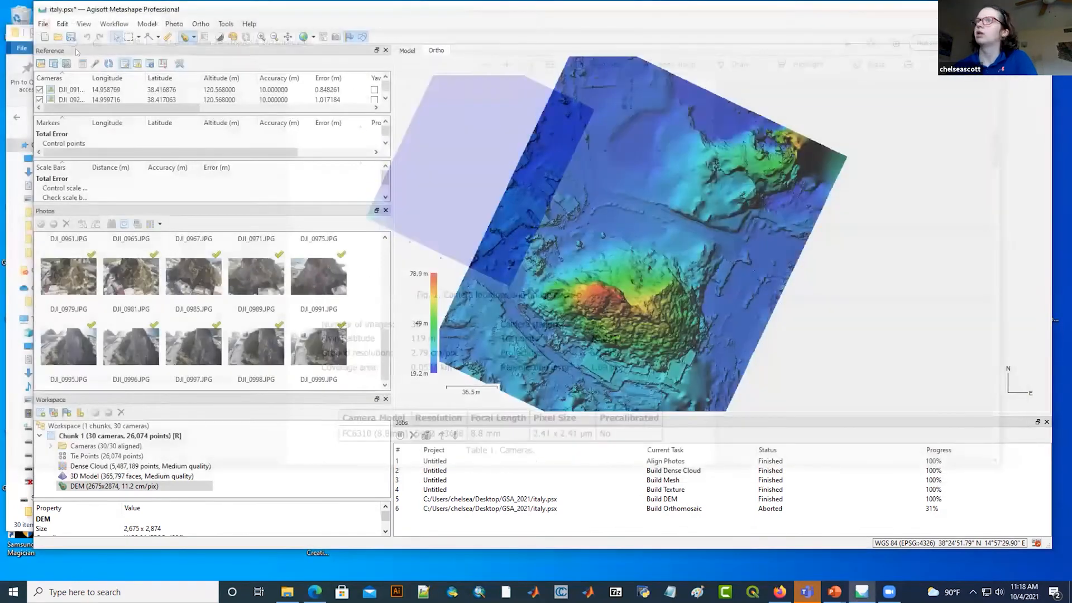
Step: Return to Metashape and examine the available export types, including the orthomosaic and DEM export formats
click(39, 25)
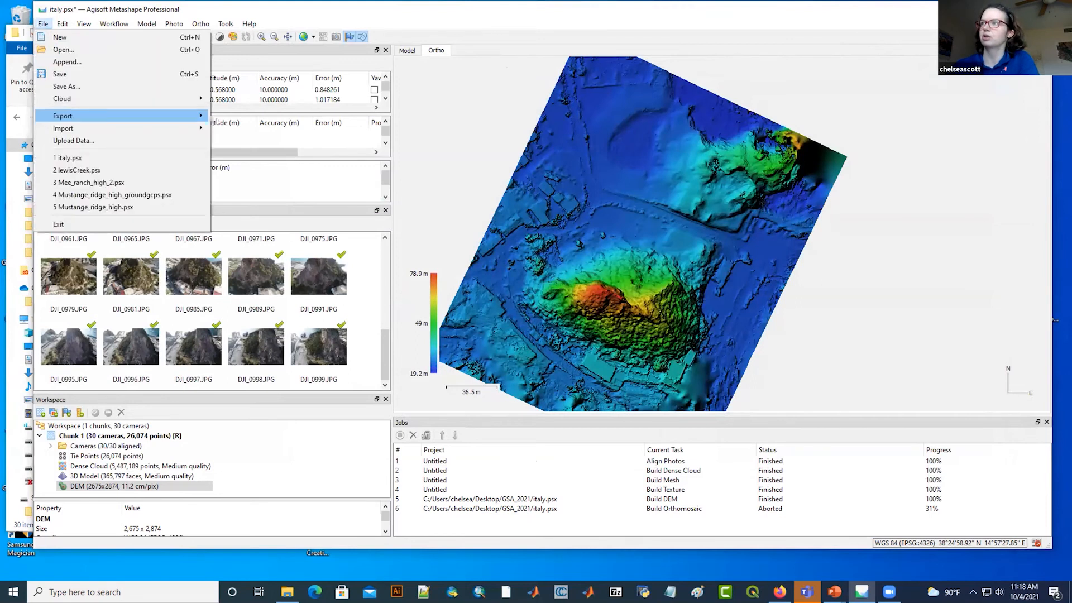
mouse_move(201, 115)
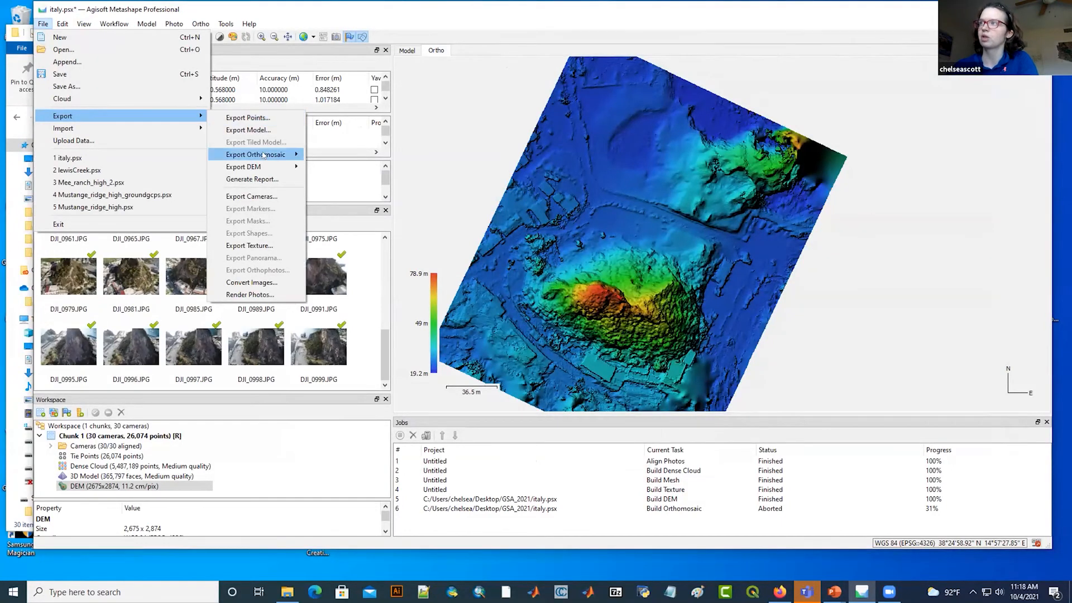
mouse_move(264, 158)
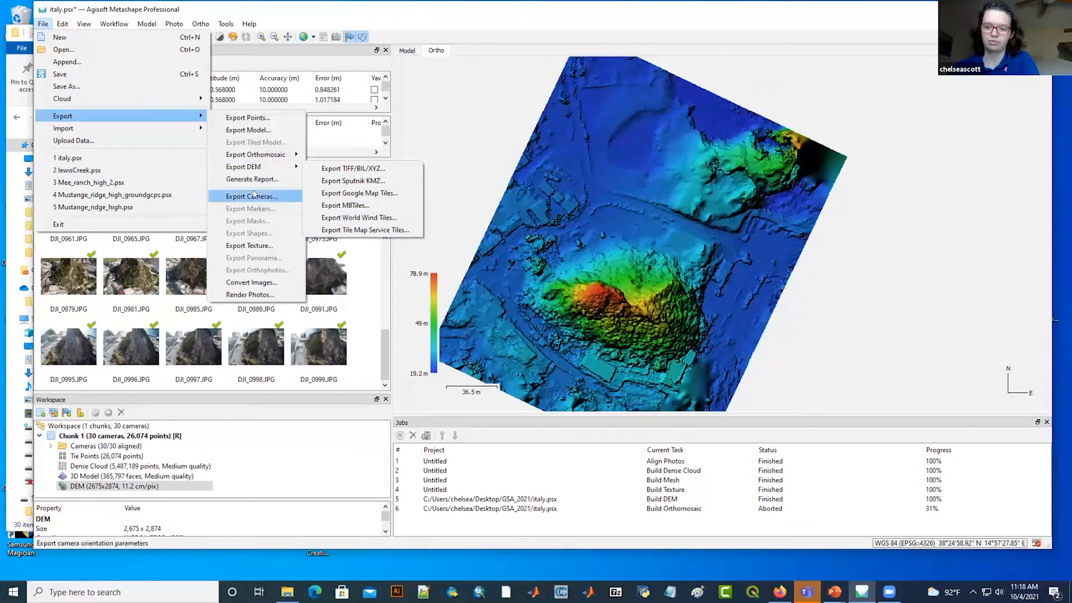
click(247, 25)
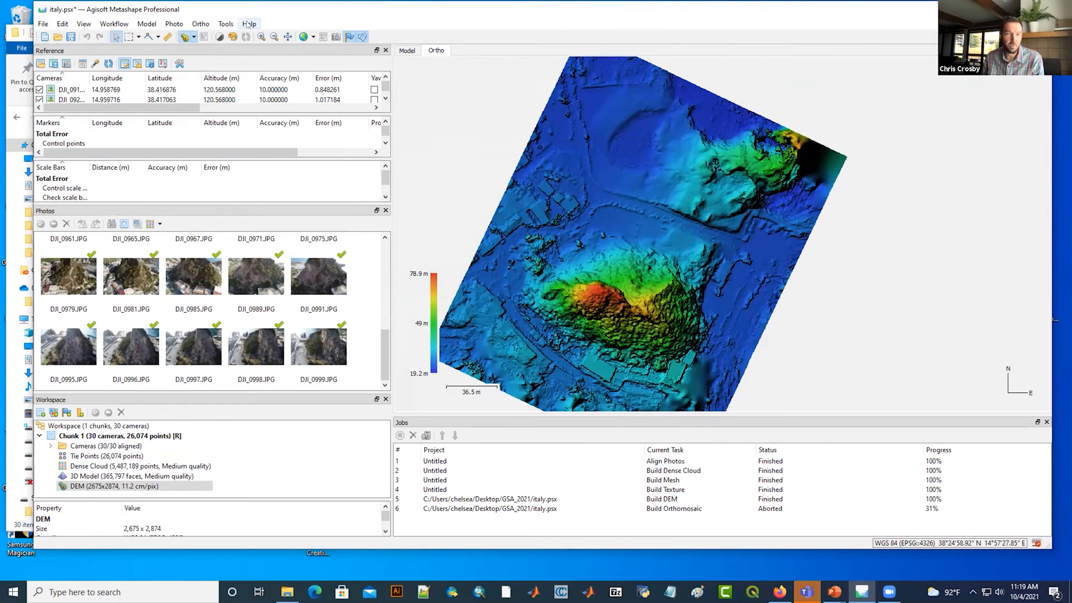
Step: Open the Classify Ground Points settings for the dense cloud and review the available source point classes
click(174, 24)
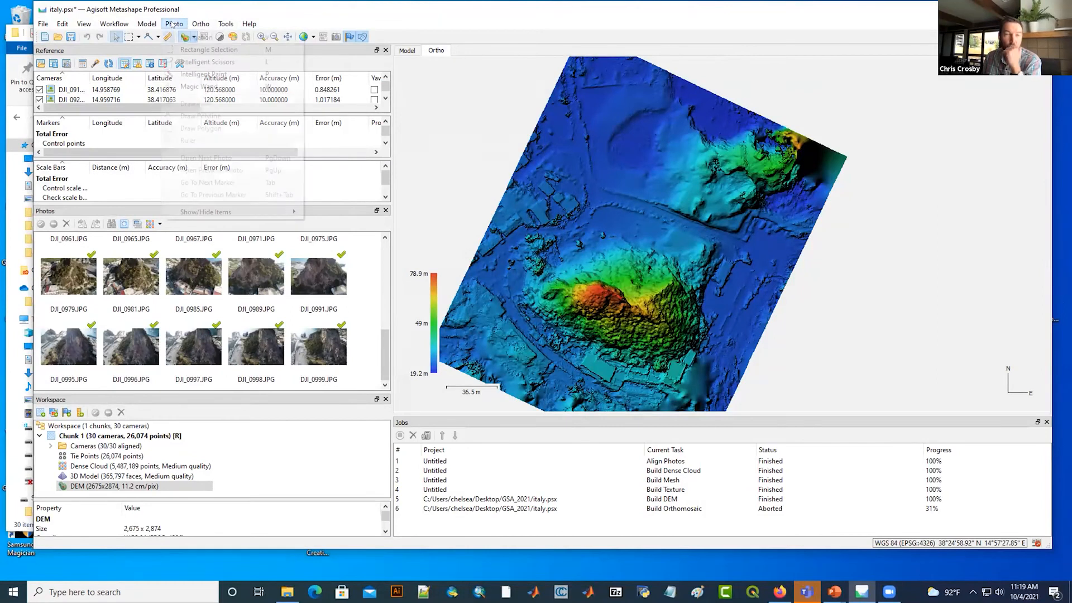
mouse_move(192, 25)
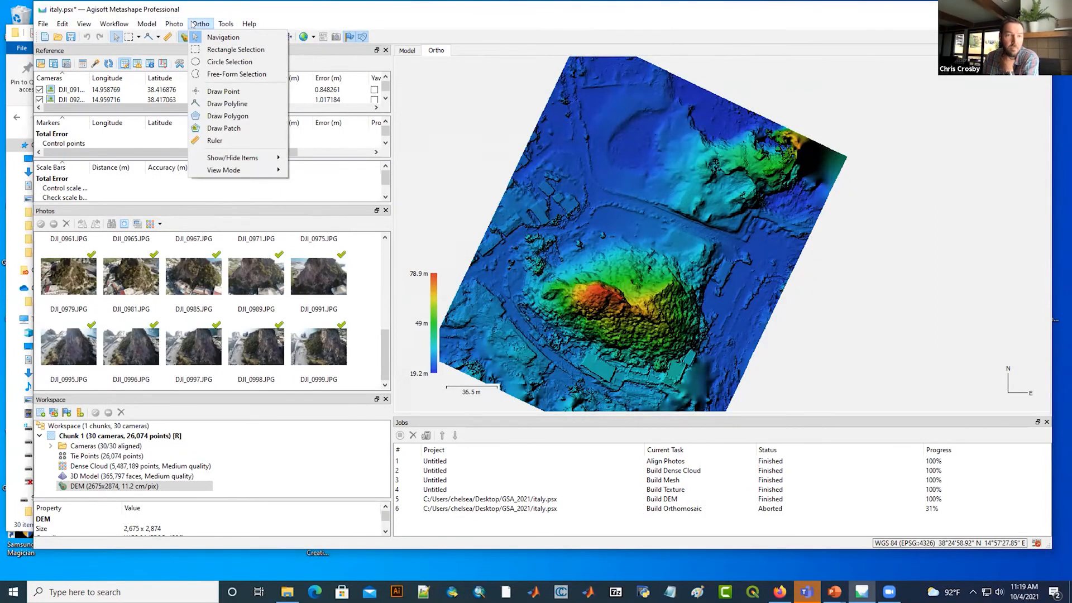
mouse_move(225, 25)
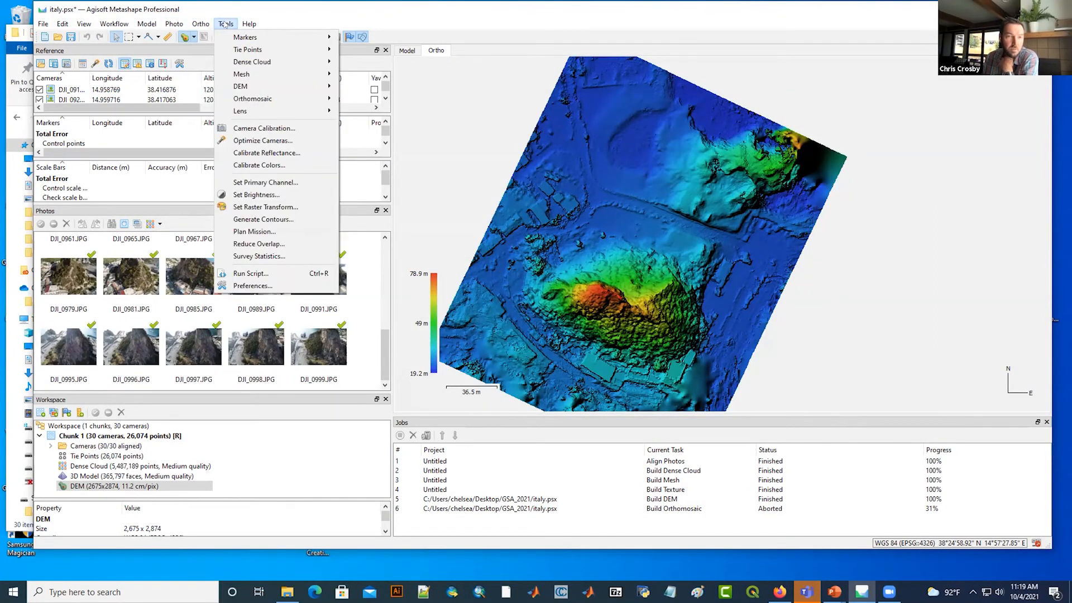
mouse_move(290, 62)
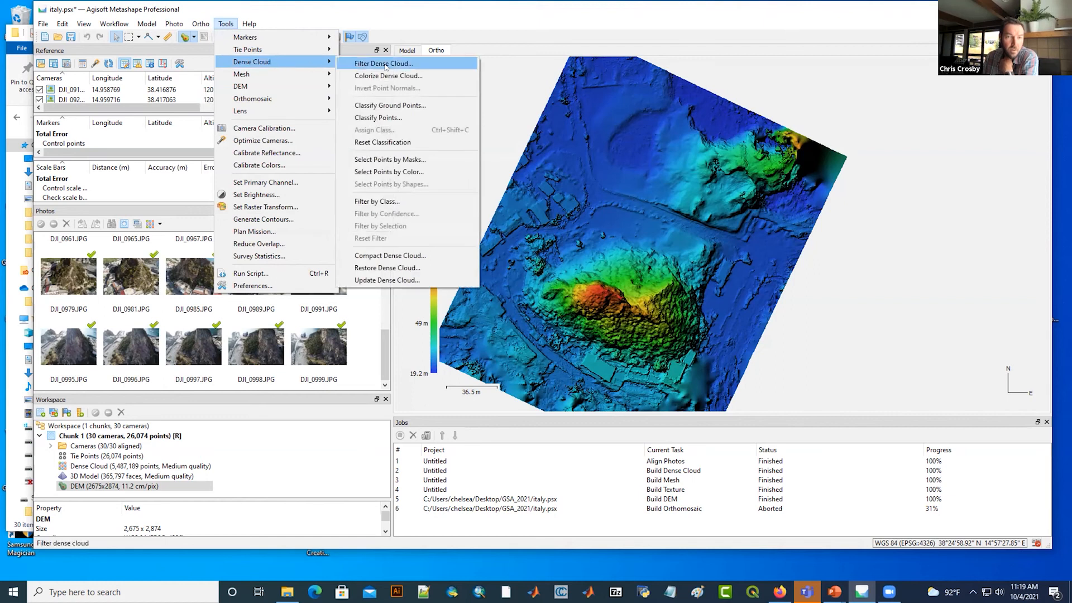
click(411, 106)
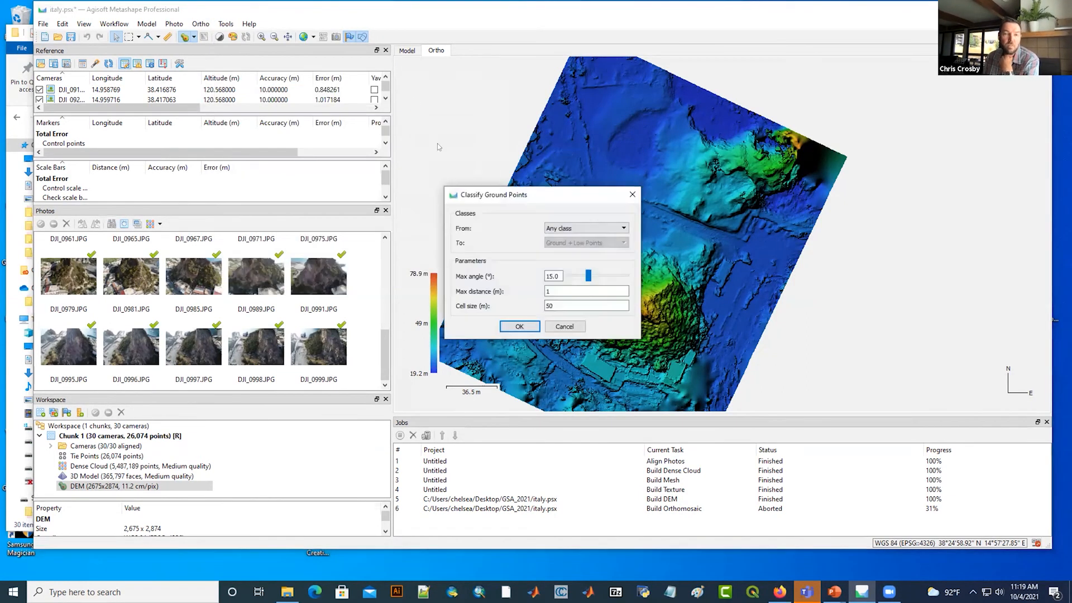
drag(560, 202, 247, 132)
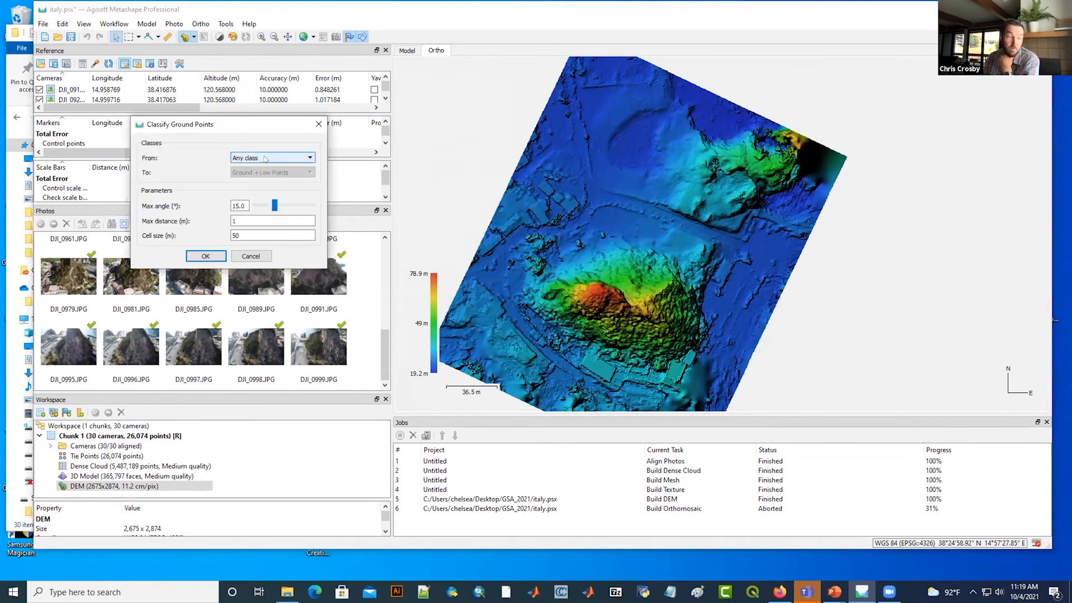
click(266, 158)
scroll(255, 198, down, 5)
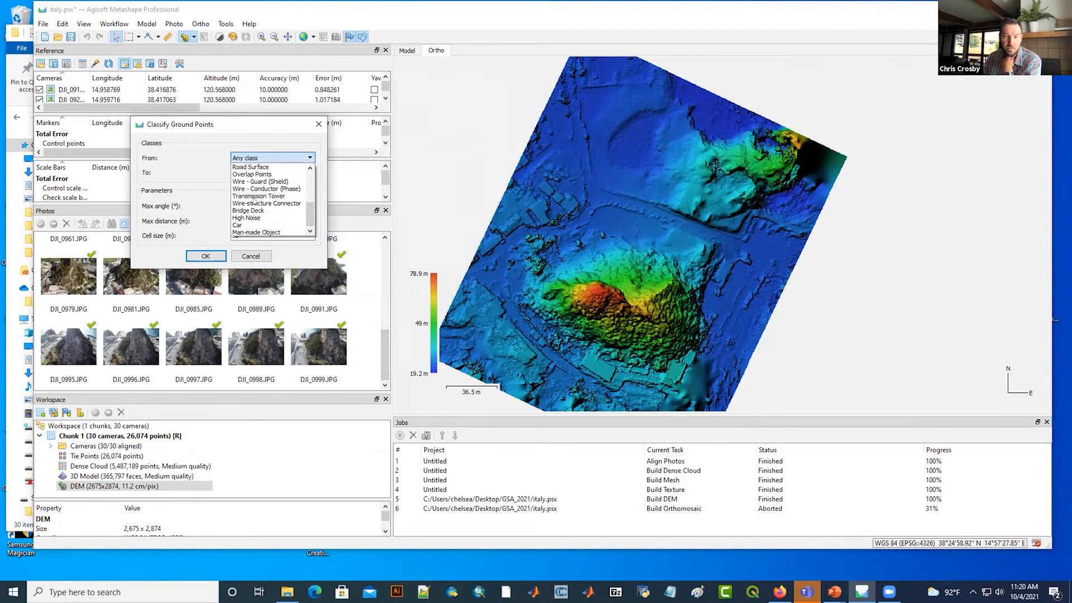
click(207, 177)
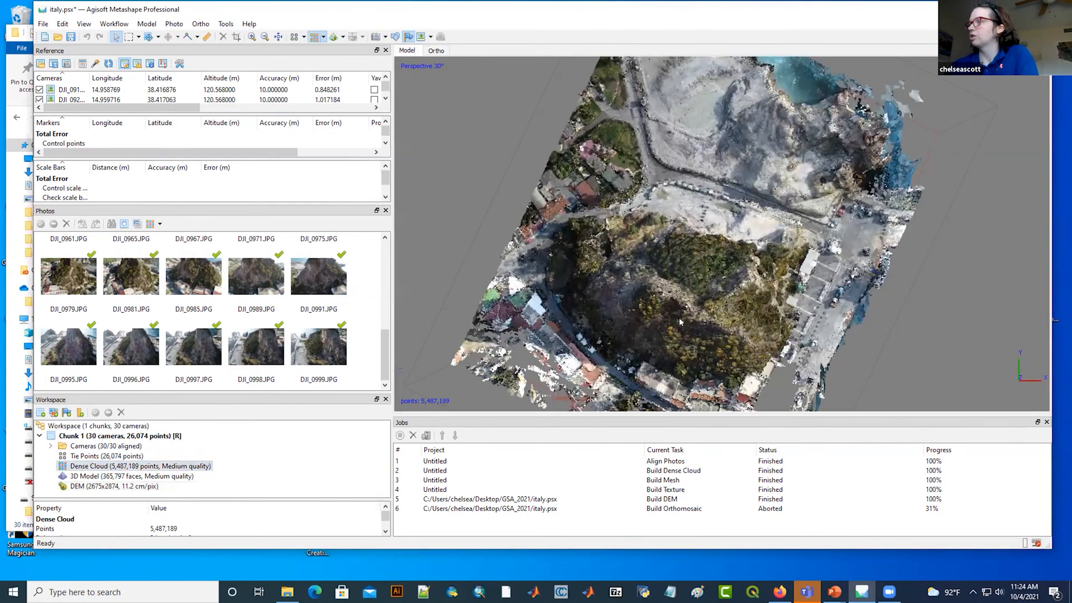
Step: Delete the stray white and blue water points jutting out beyond the sea cliff from the dense cloud using Free-Form Selection
drag(684, 234, 715, 274)
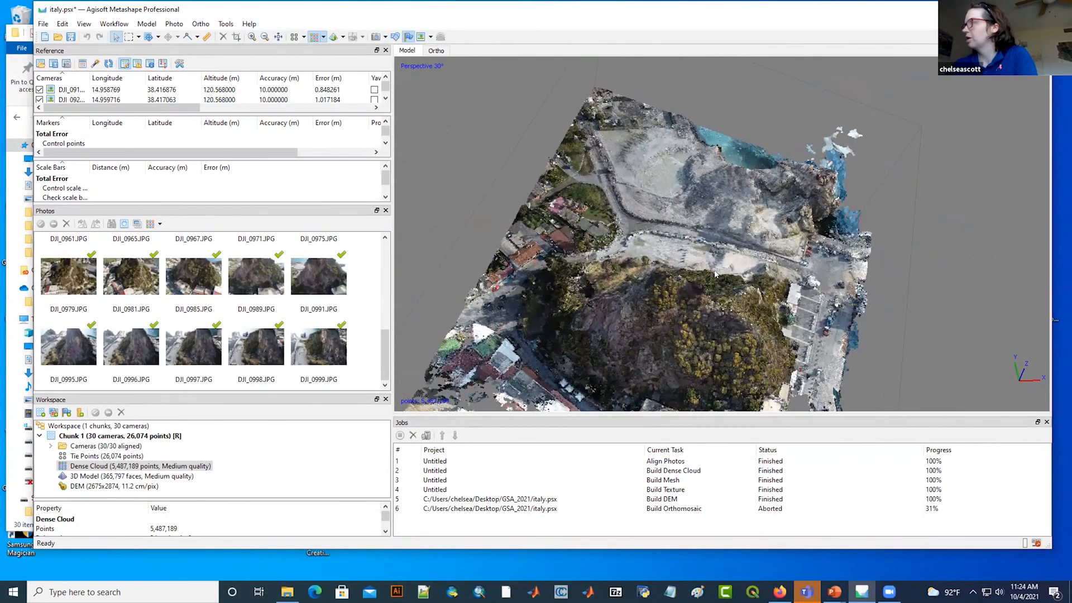
drag(667, 241, 566, 245)
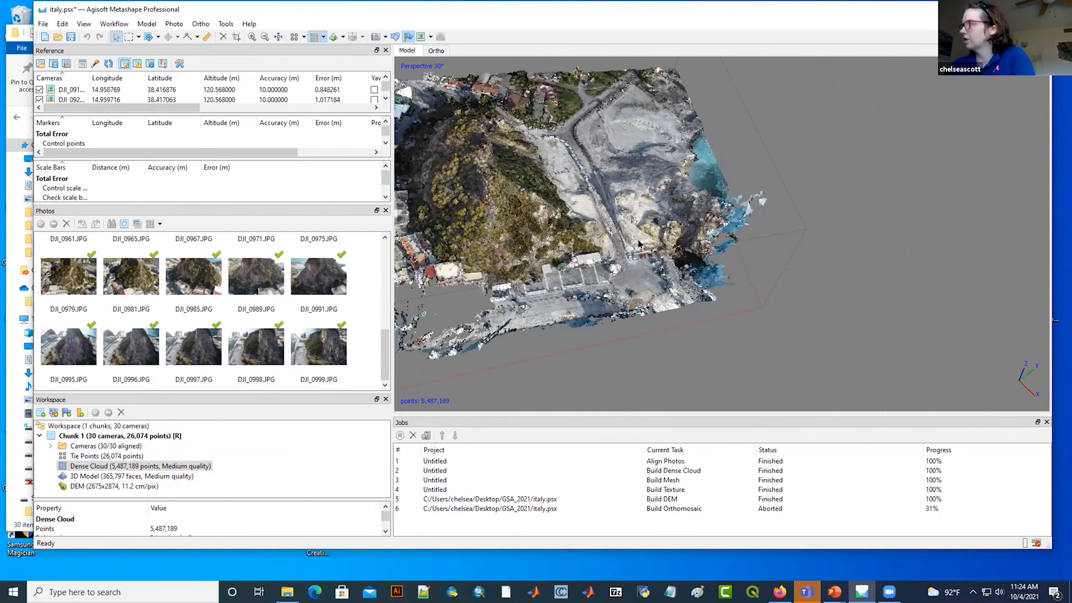
drag(638, 244, 641, 244)
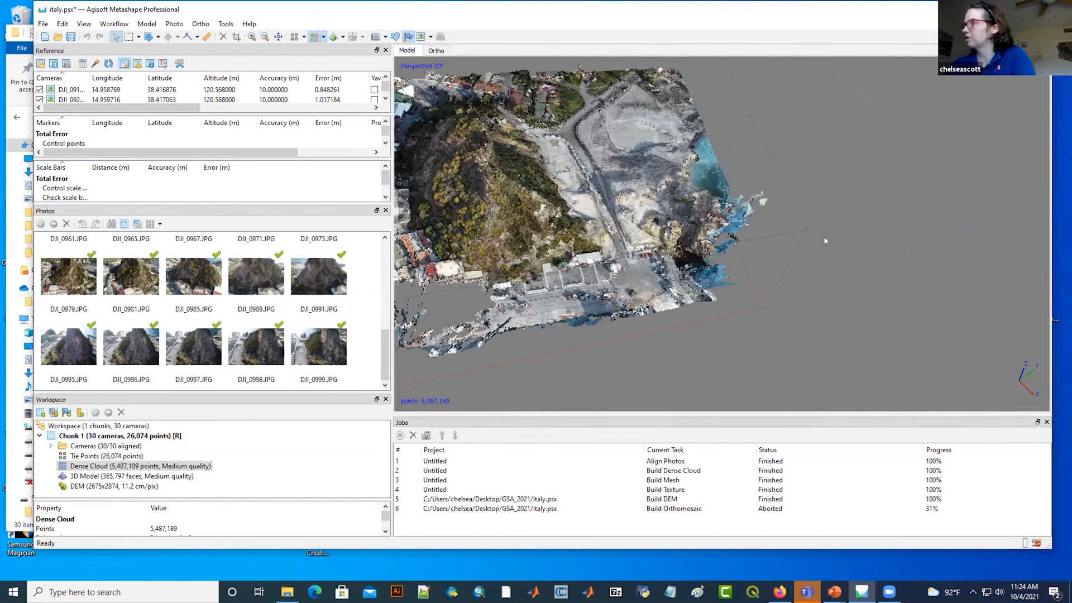
drag(825, 240, 532, 231)
middle_drag(532, 230, 475, 217)
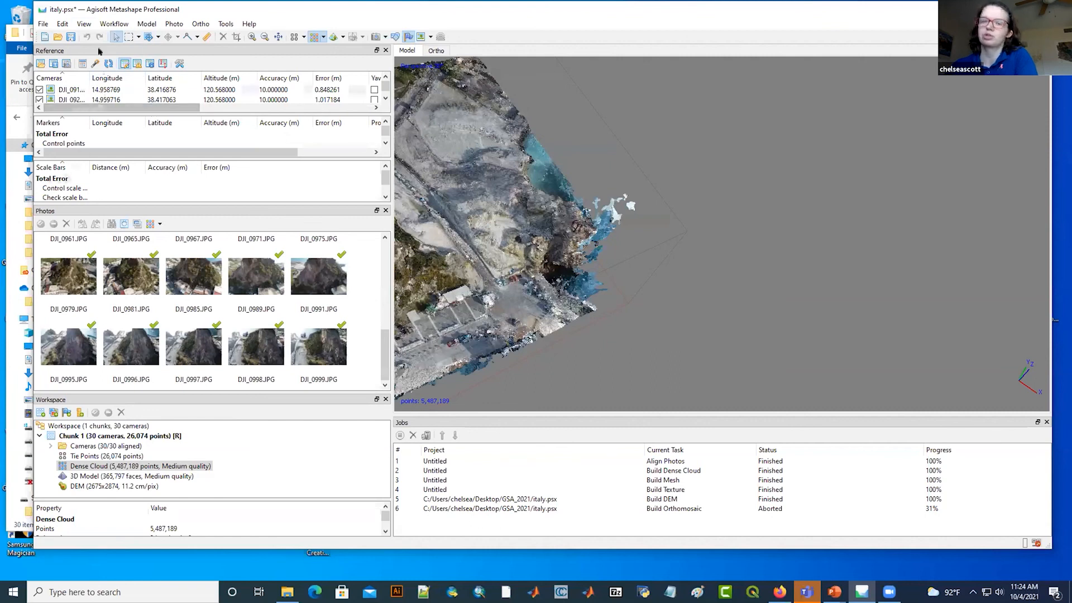
click(138, 37)
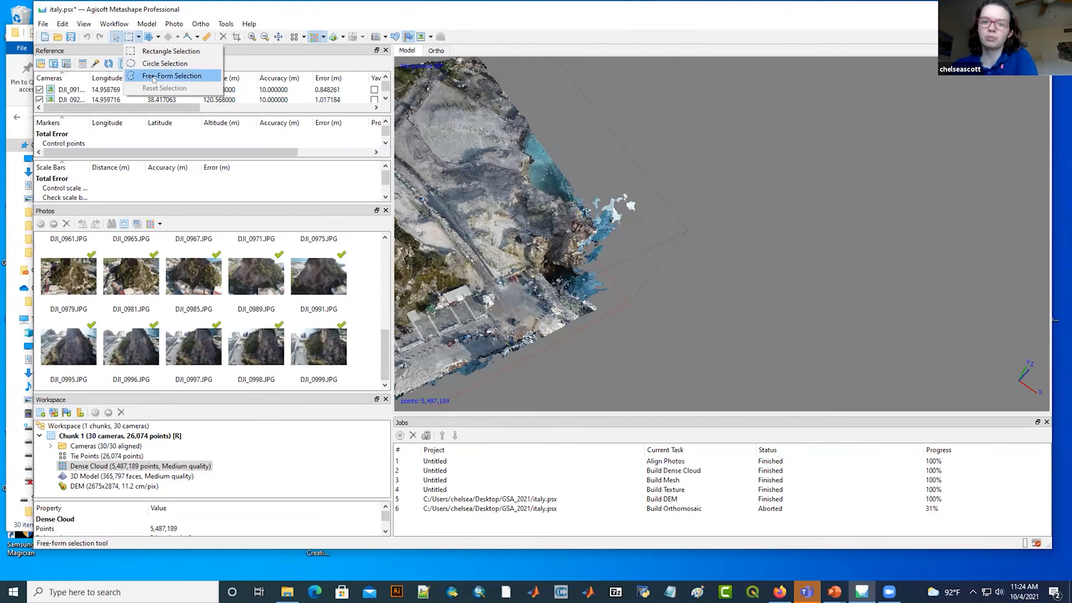
click(153, 79)
mouse_move(611, 179)
mouse_down()
mouse_move(590, 191)
mouse_move(600, 228)
mouse_move(586, 258)
mouse_move(648, 221)
mouse_up()
drag(653, 183, 652, 184)
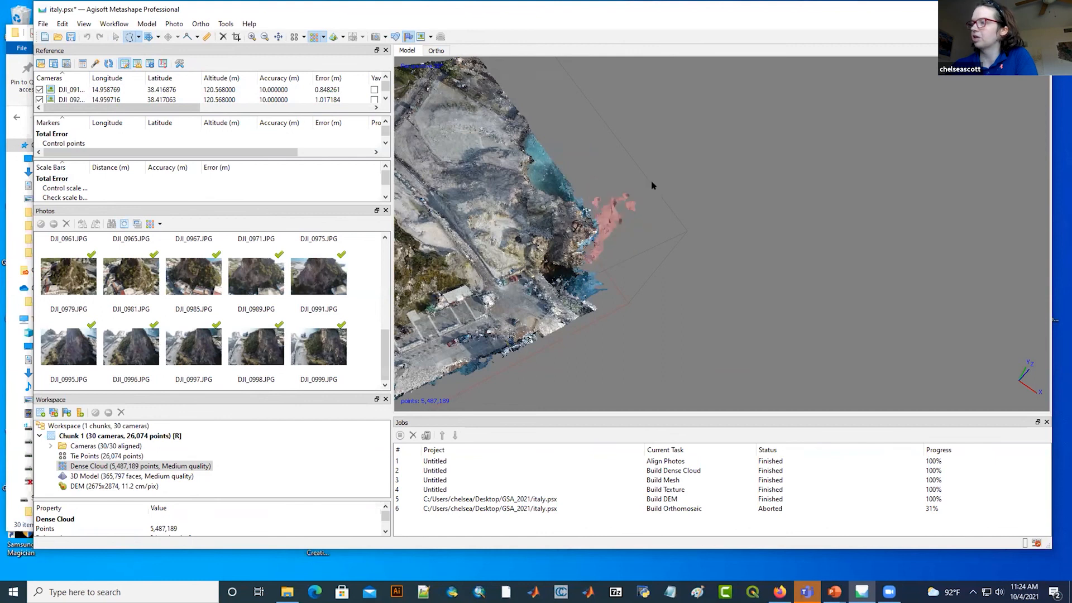
key(Delete)
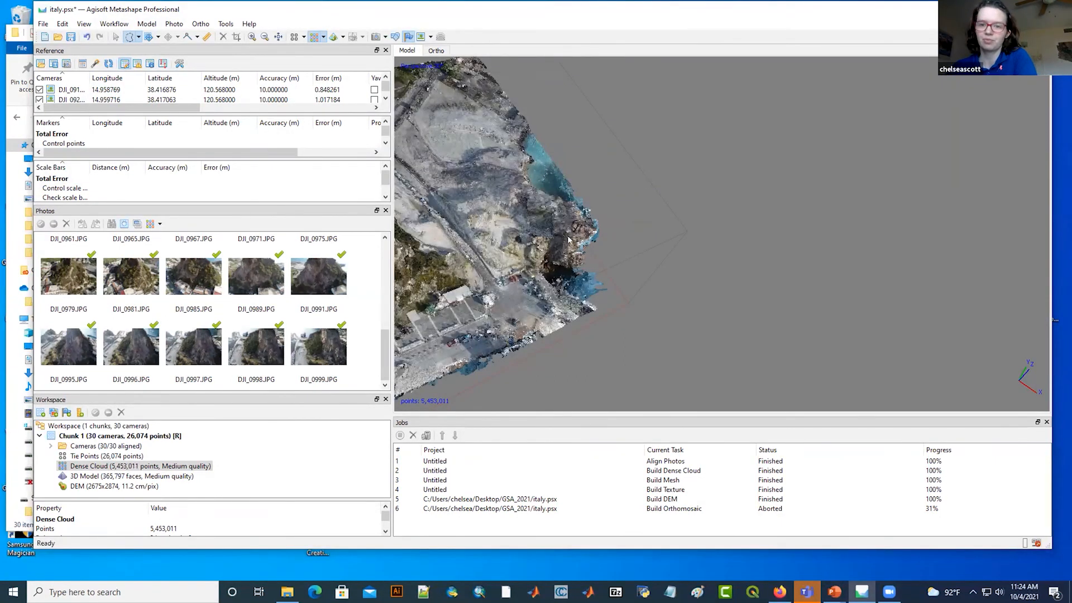
Step: Delete the patch of blue water points beside the dark cove at the cliff's foot using Free-Form Selection
scroll(575, 256, down, 2)
scroll(576, 256, up, 5)
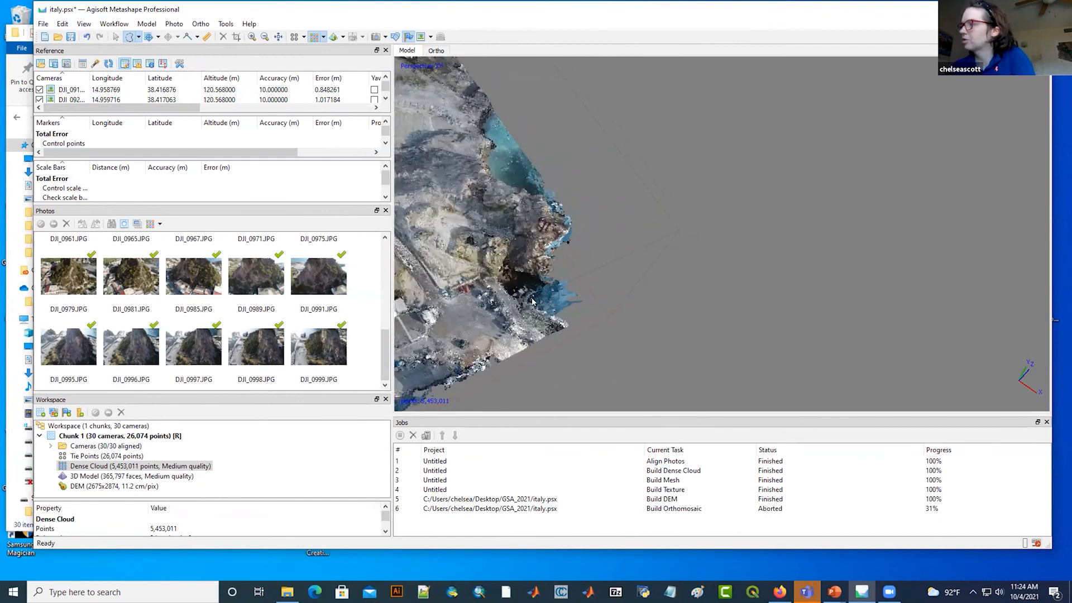
scroll(532, 302, up, 2)
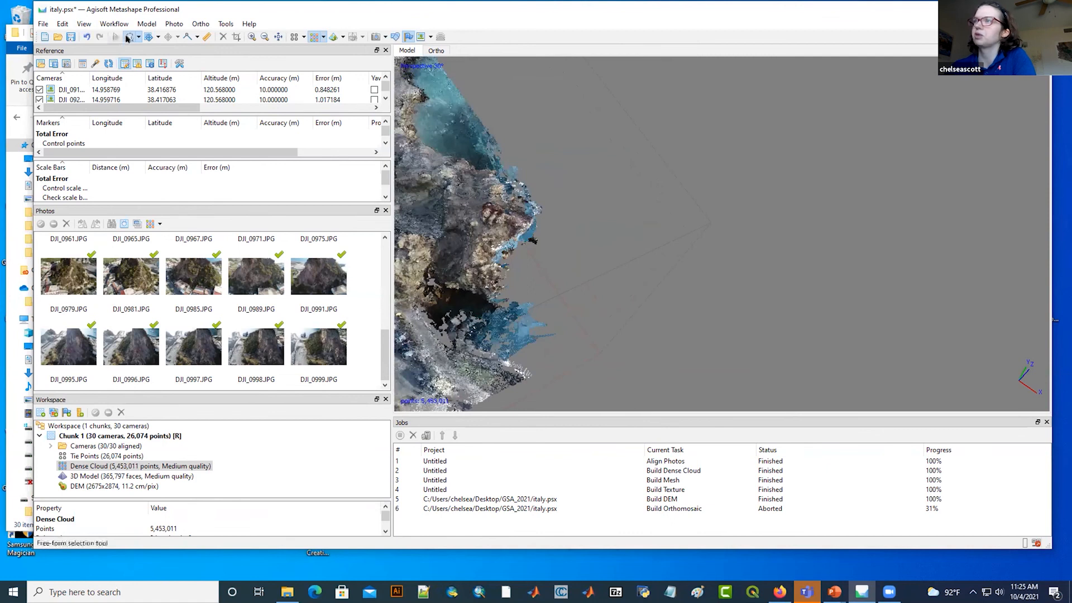
click(128, 37)
mouse_move(481, 313)
mouse_down()
mouse_move(508, 360)
mouse_move(584, 330)
mouse_move(580, 318)
mouse_up()
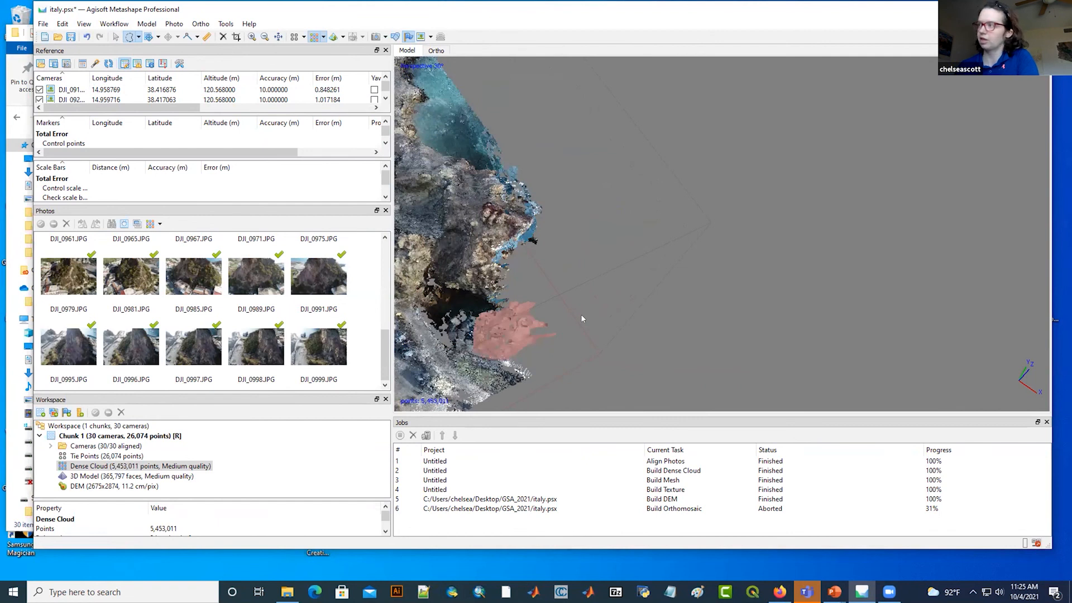
key(Delete)
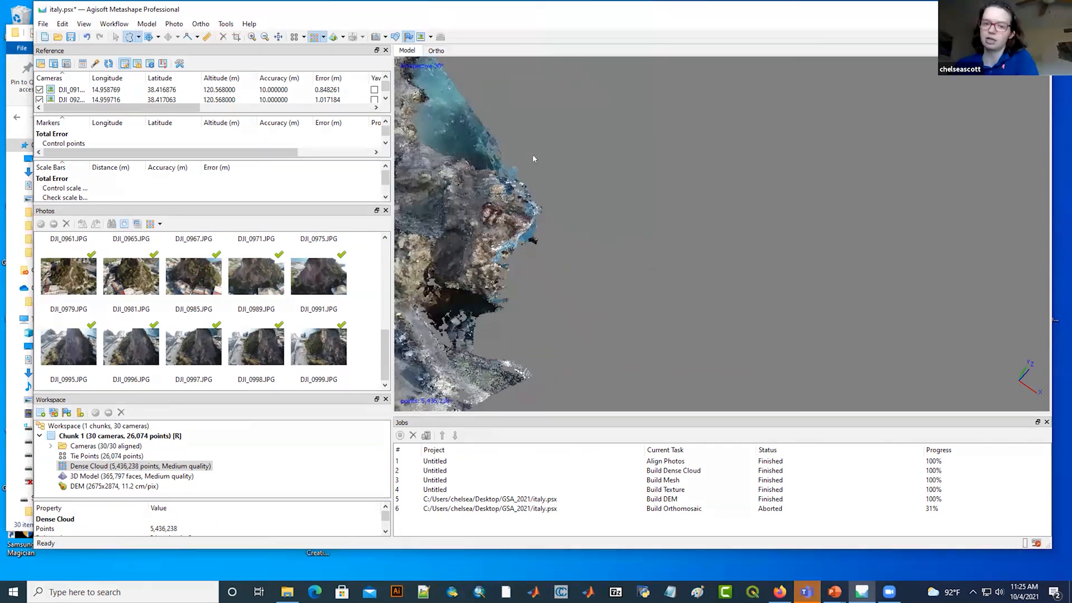